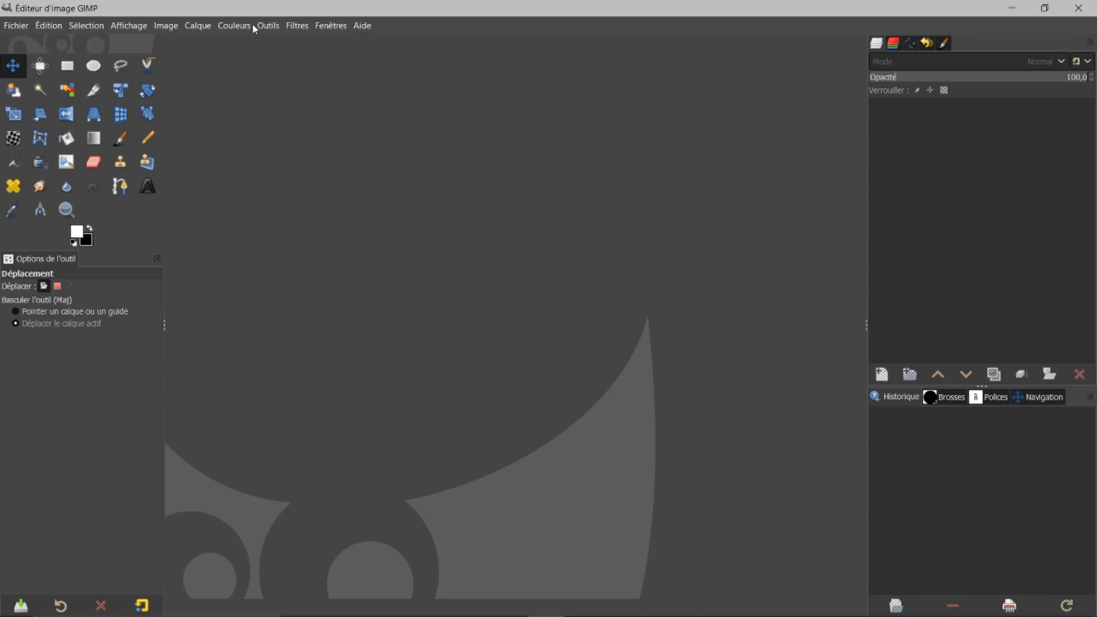
left_click(267, 25)
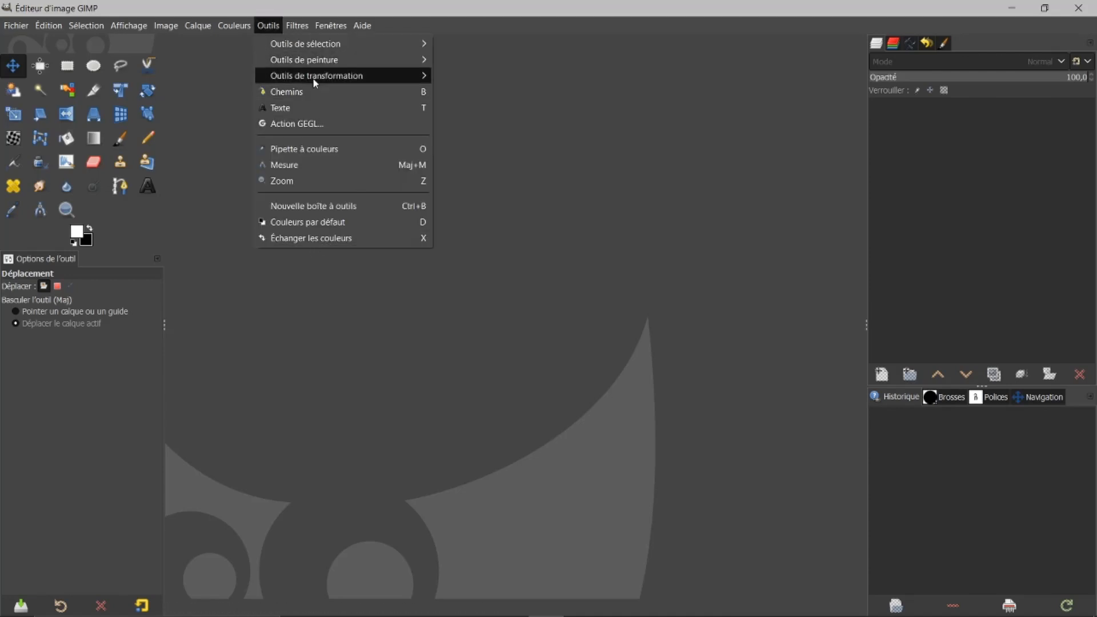
left_click(549, 257)
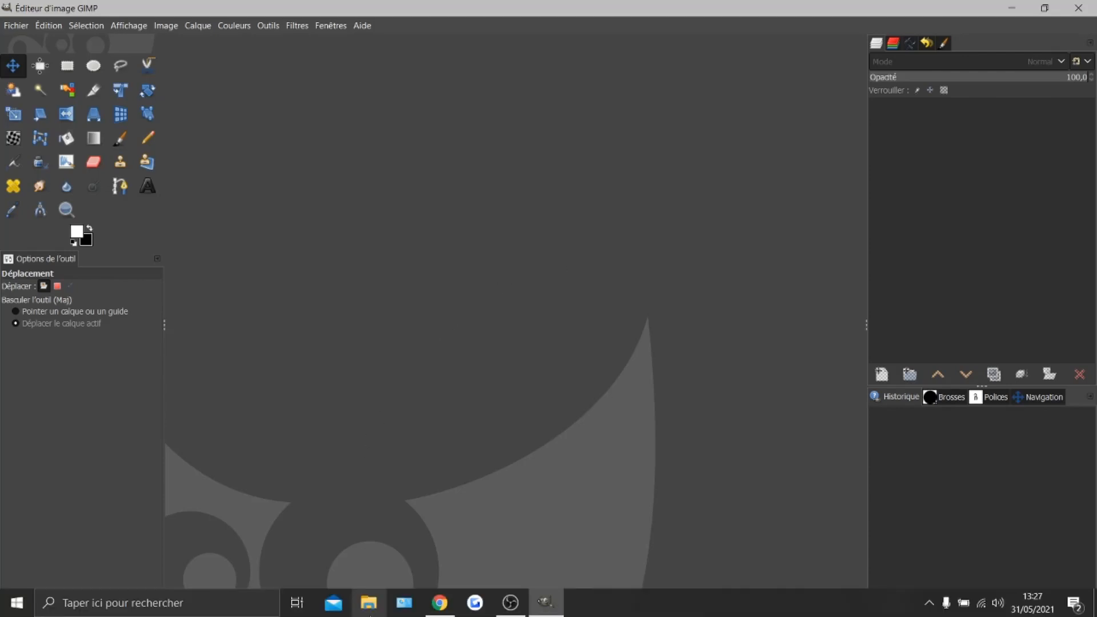
Switch to Chrome, download arrow.scm from the Draw arrow page of the GIMP Plugin Registry and show it in its folder.
left_click(440, 603)
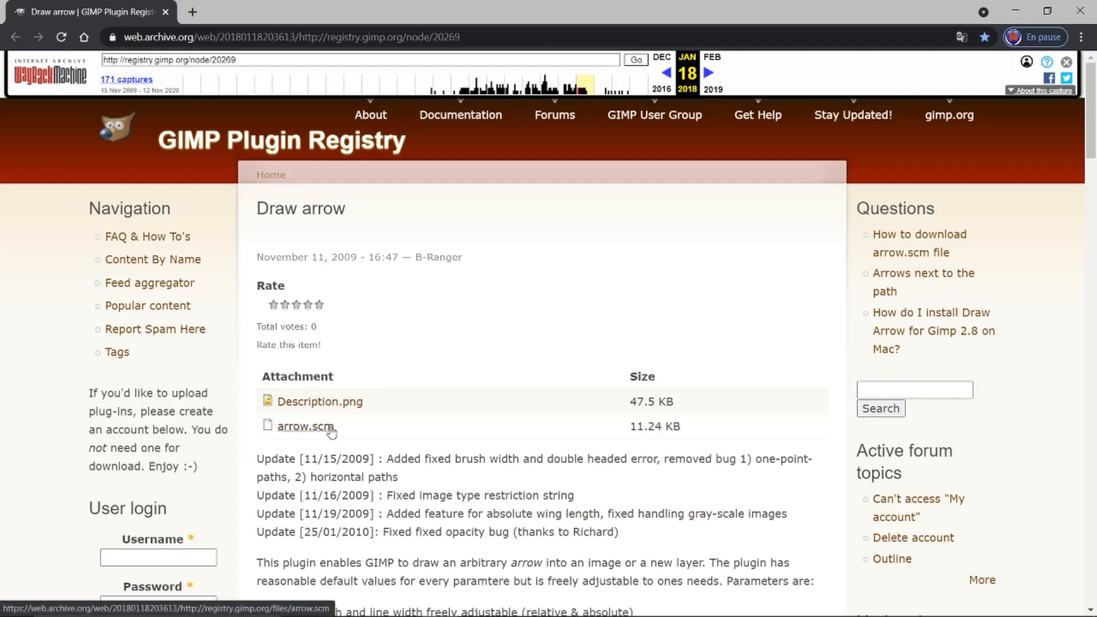
left_click(296, 427)
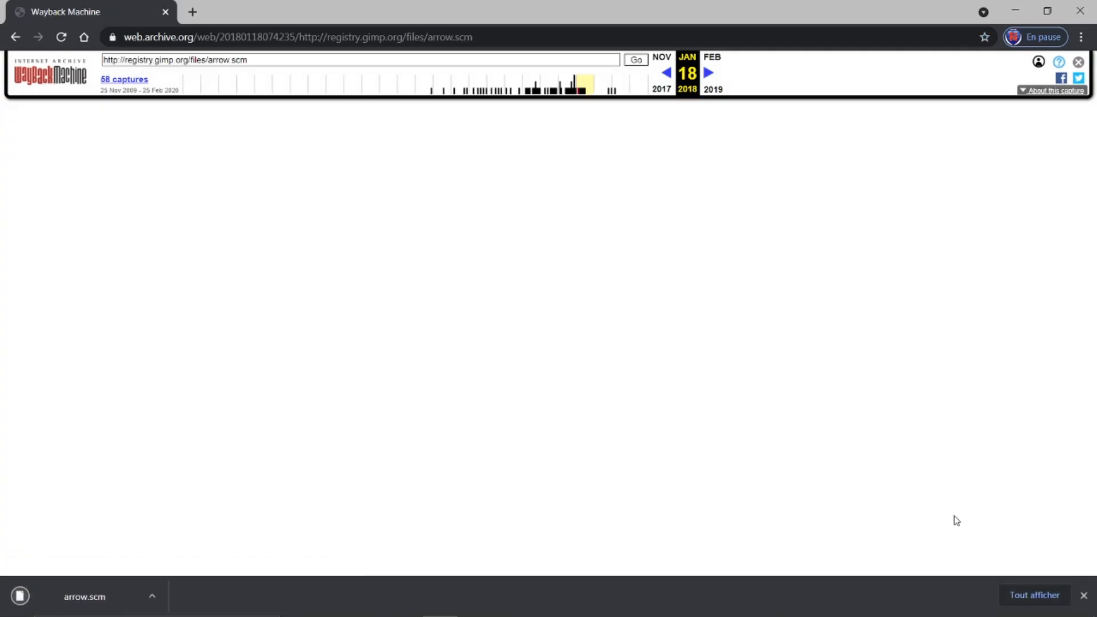
left_click(1020, 598)
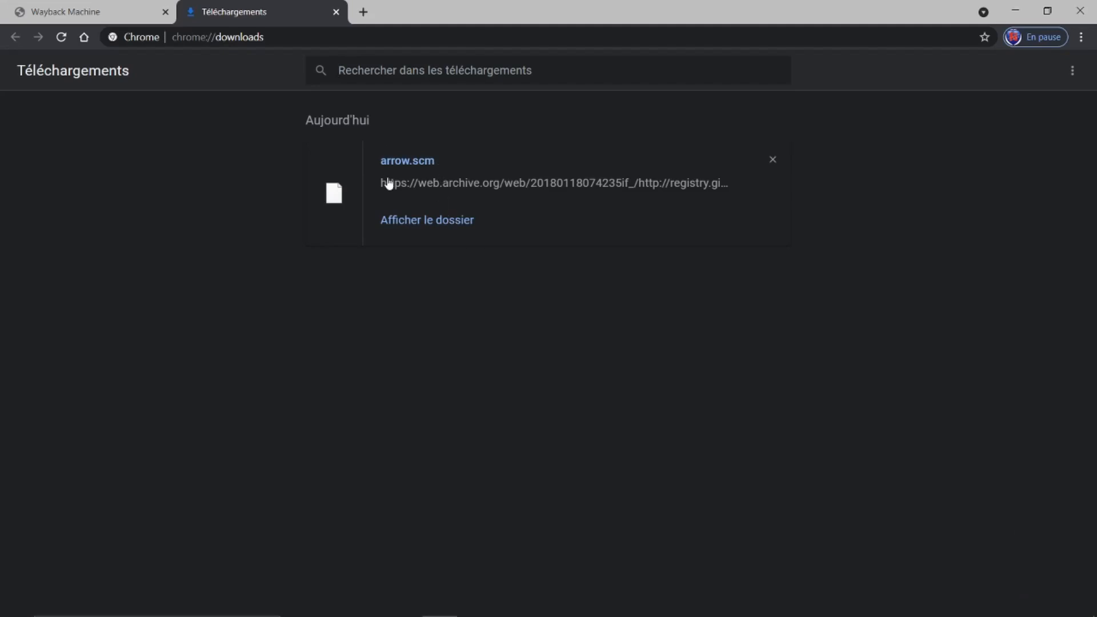
left_click(431, 223)
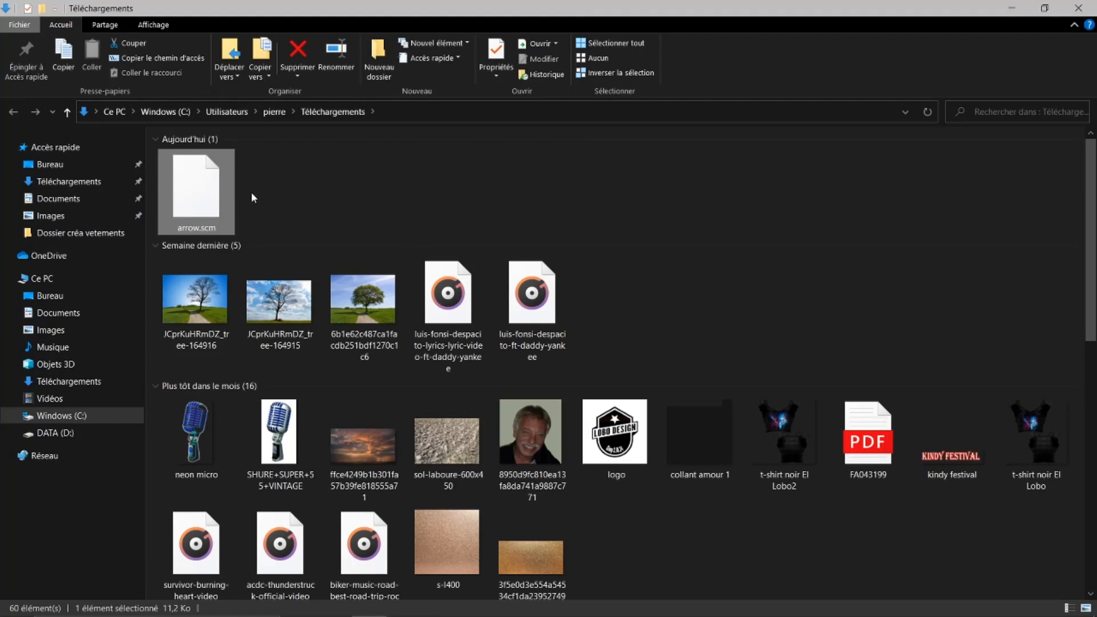
Switch to GIMP and display the Script-Fu folder list in the preferences.
mouse_move(571, 616)
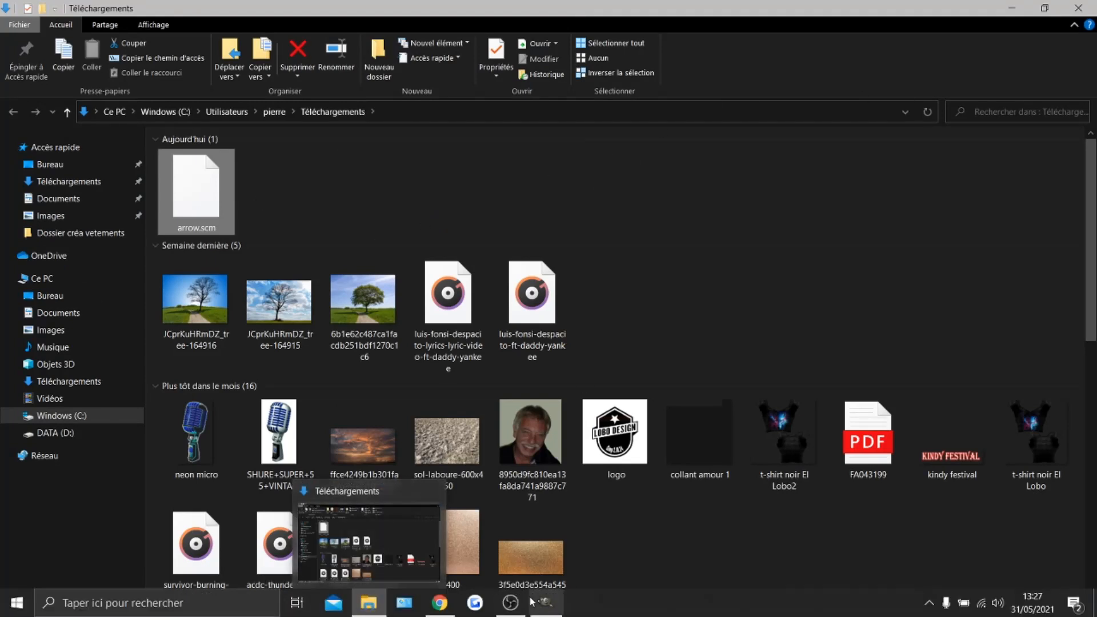
left_click(541, 613)
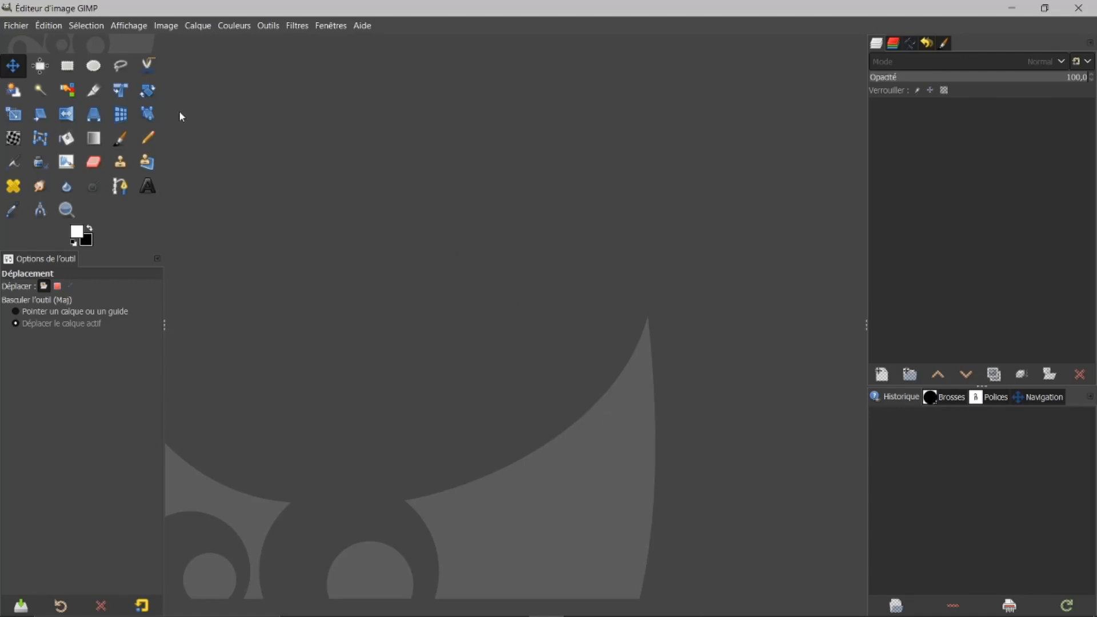
left_click(50, 27)
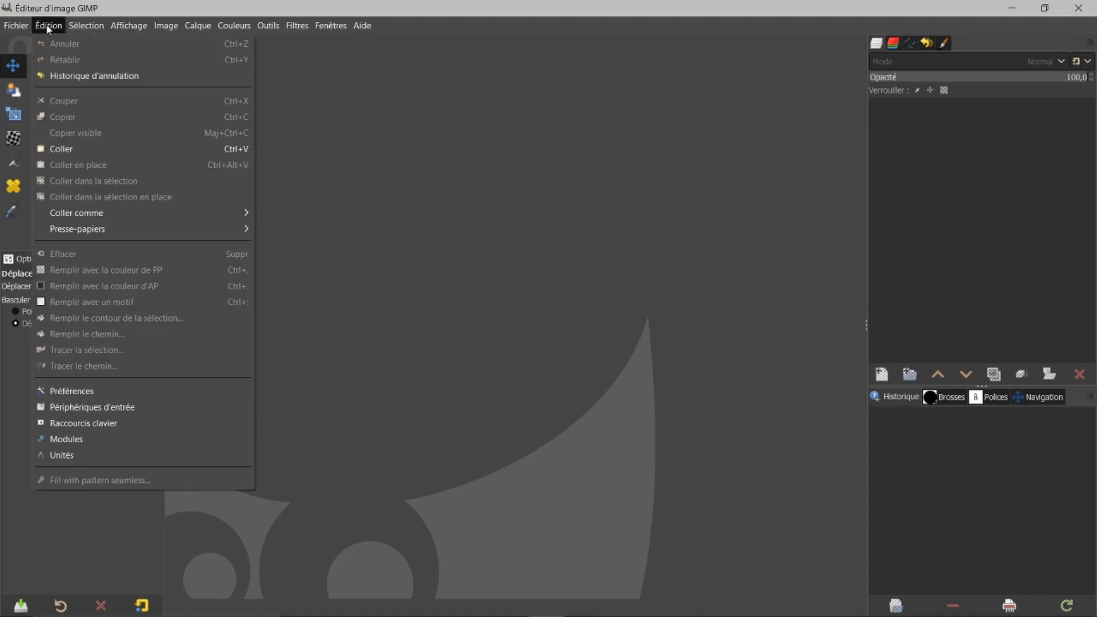
left_click(74, 391)
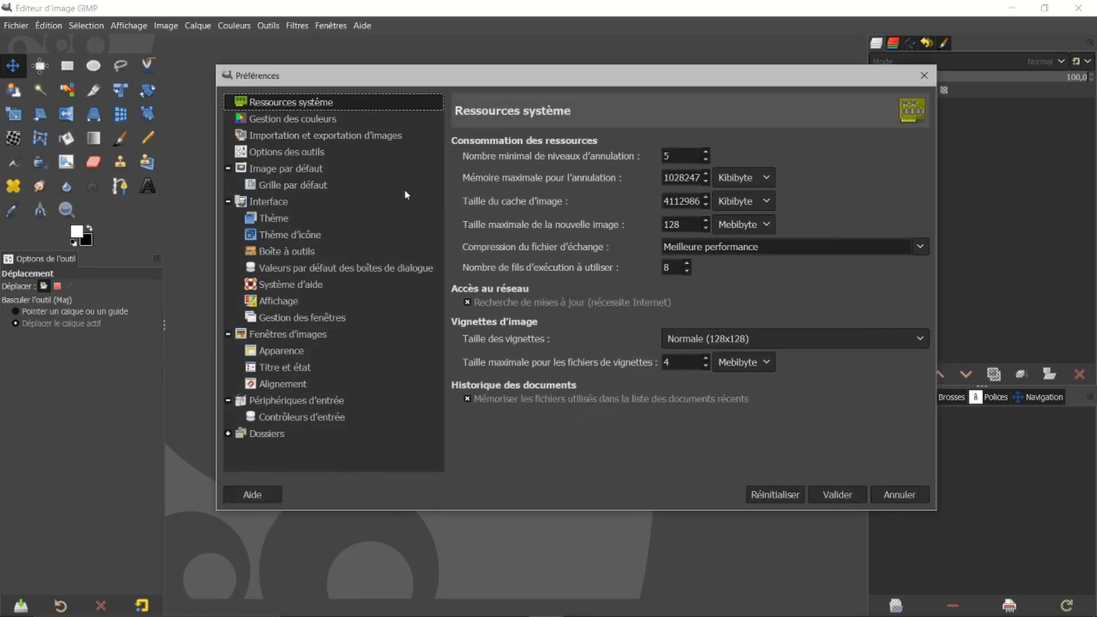
left_click(229, 437)
scroll(357, 316, "down", 5)
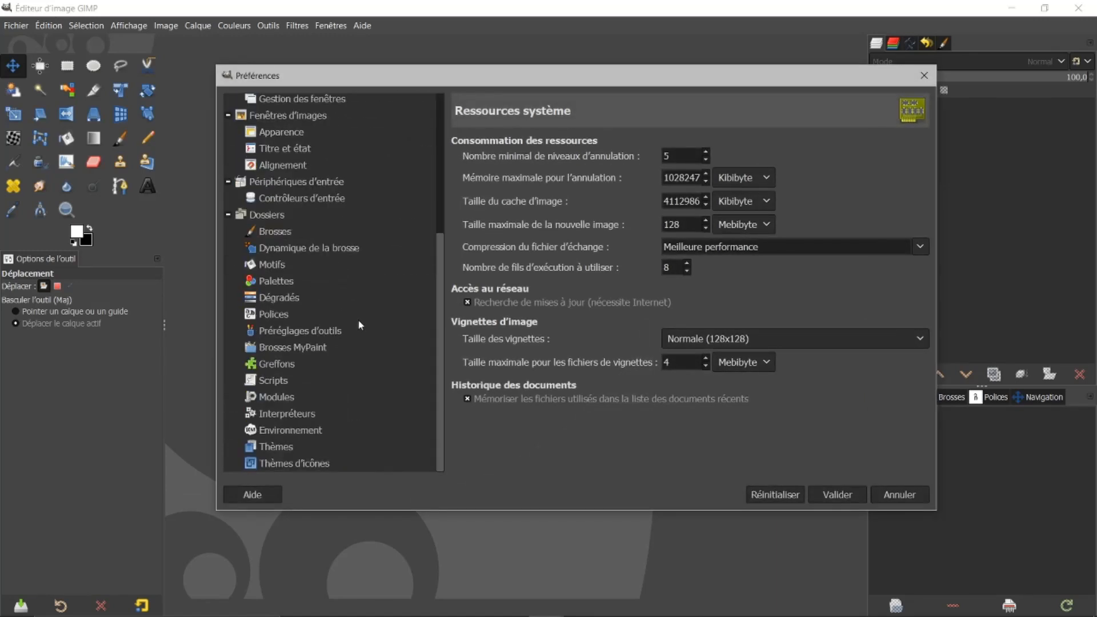
left_click(269, 383)
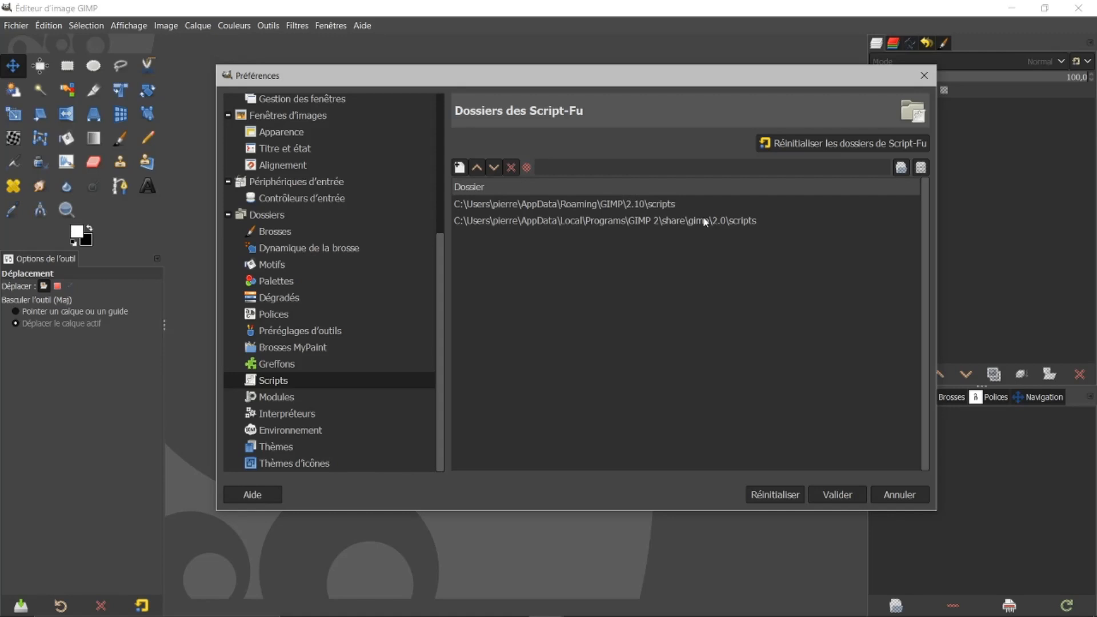
Show the AppData\Roaming\GIMP\2.10\scripts location in the file manager and open the scripts folder.
left_click(574, 204)
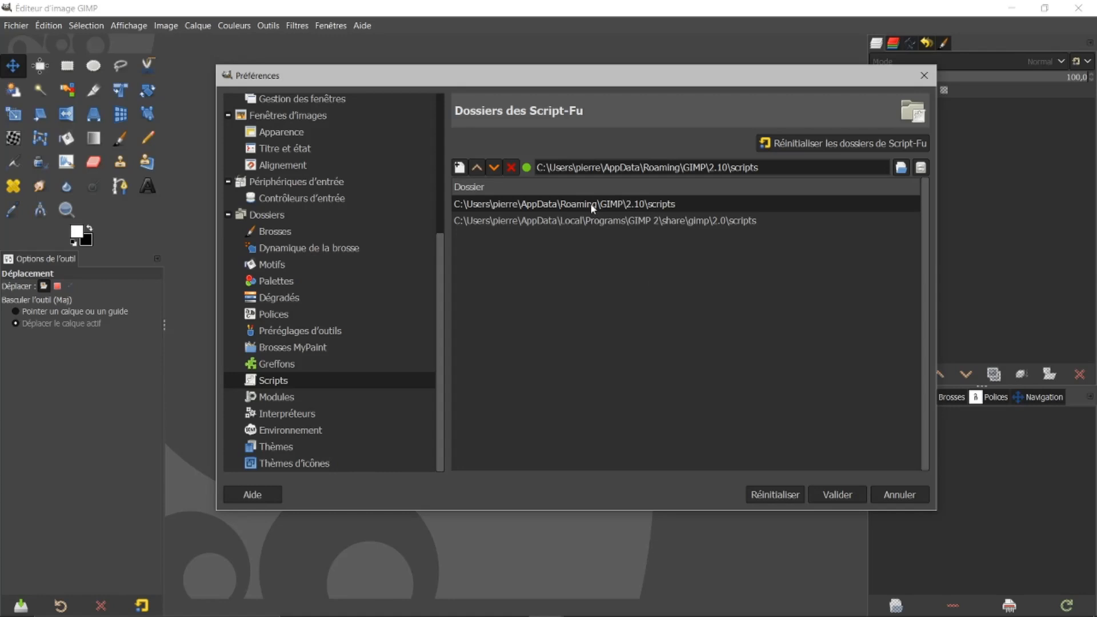
left_click(921, 167)
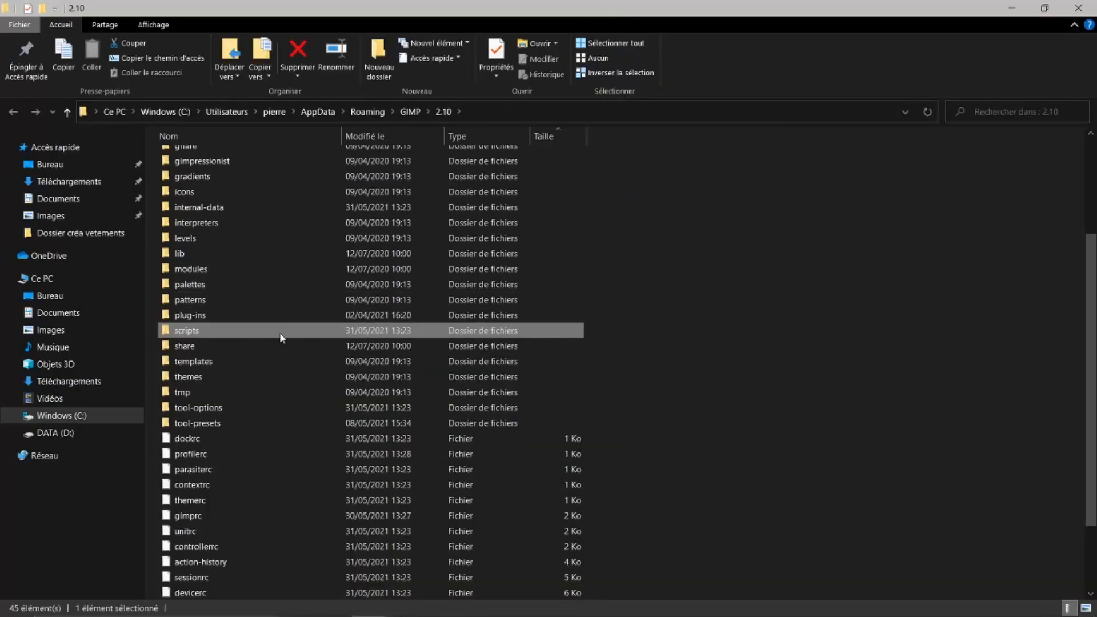
double_click(188, 332)
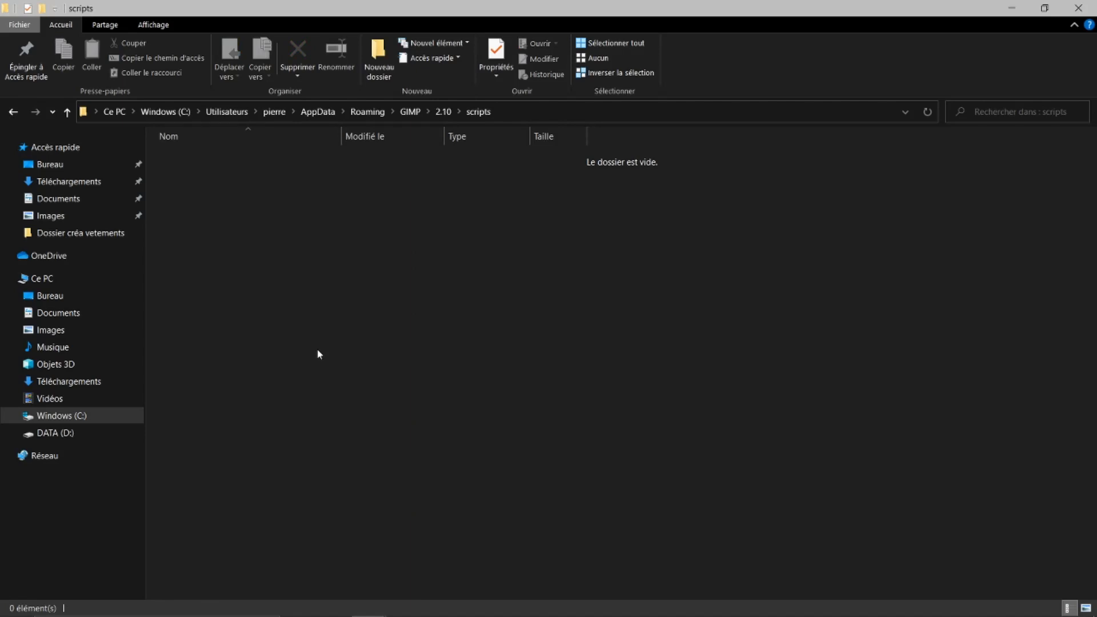
Move arrow.scm from the Downloads folder into the GIMP scripts folder, with both windows arranged side by side.
mouse_move(337, 615)
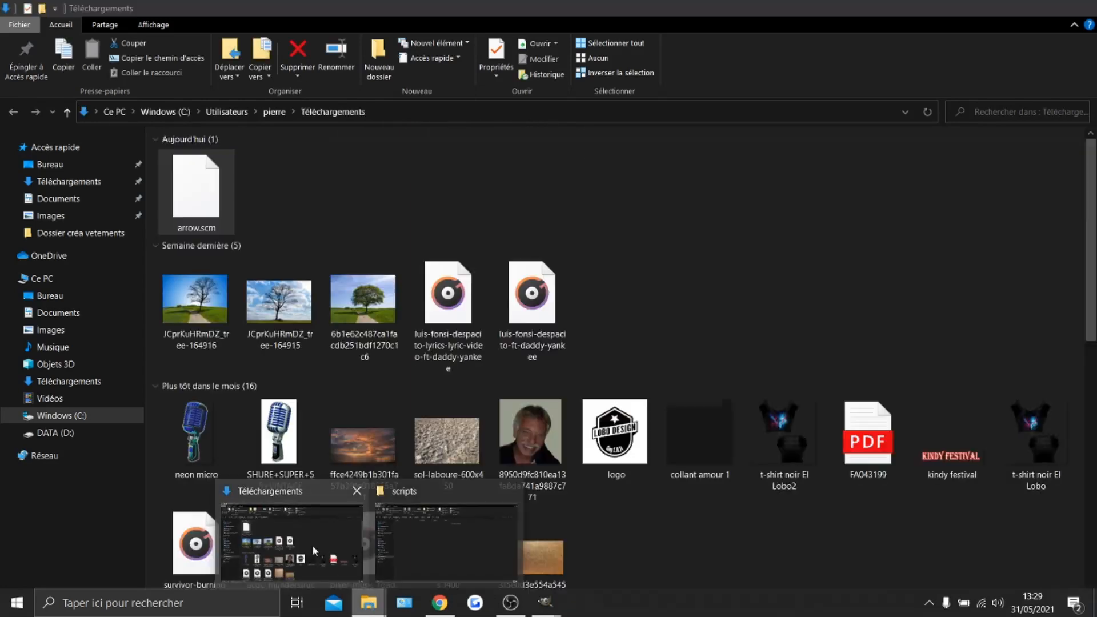
left_click(312, 545)
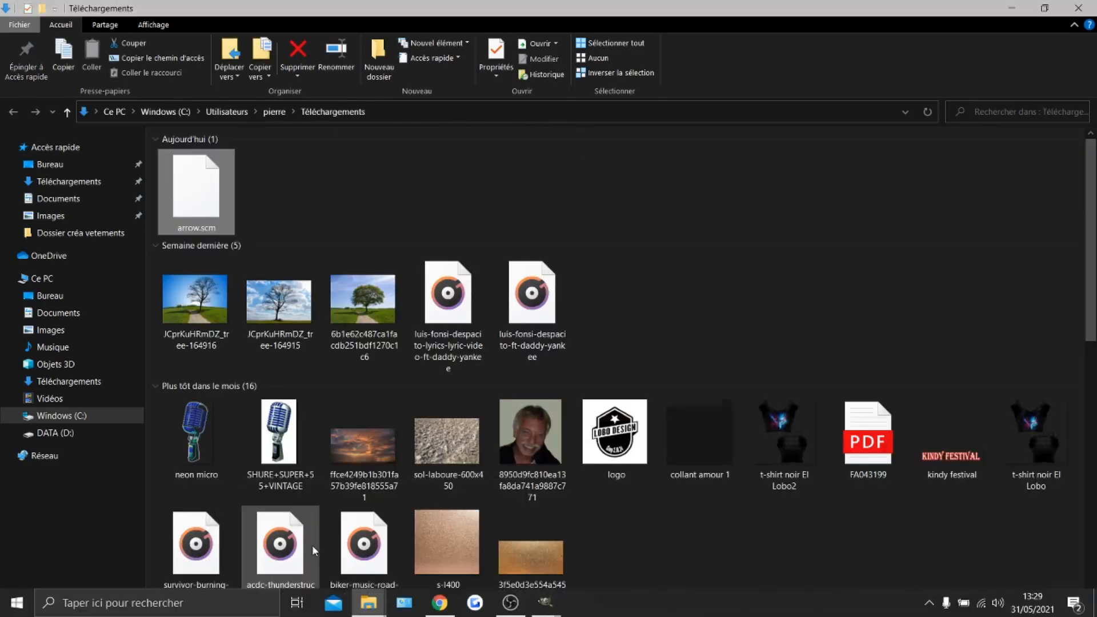
left_click(1045, 9)
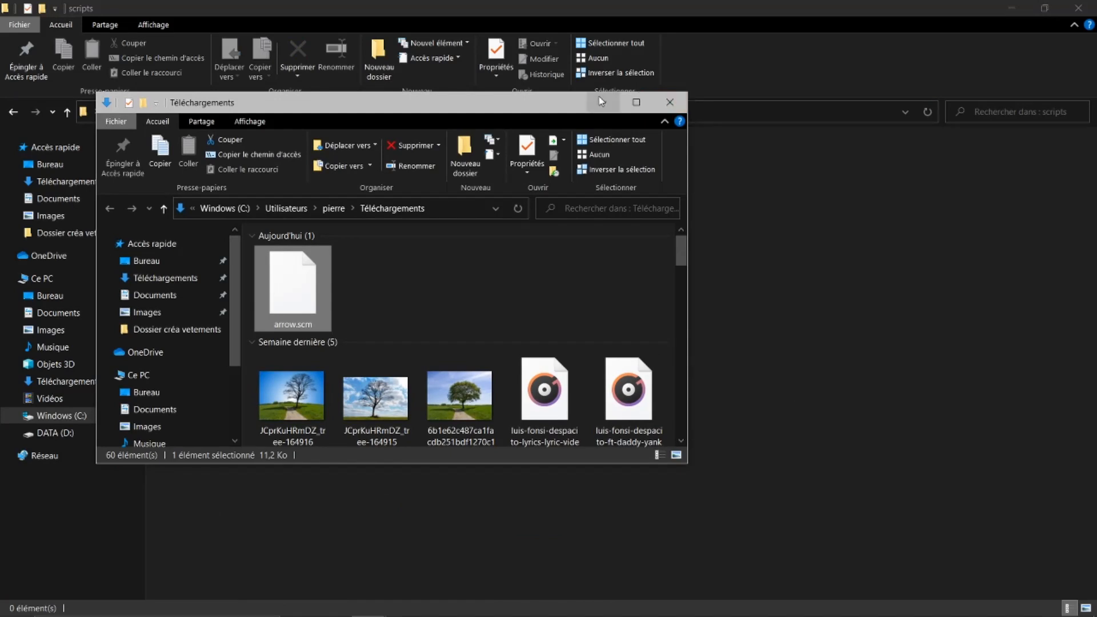
left_click_drag(566, 104, 814, 109)
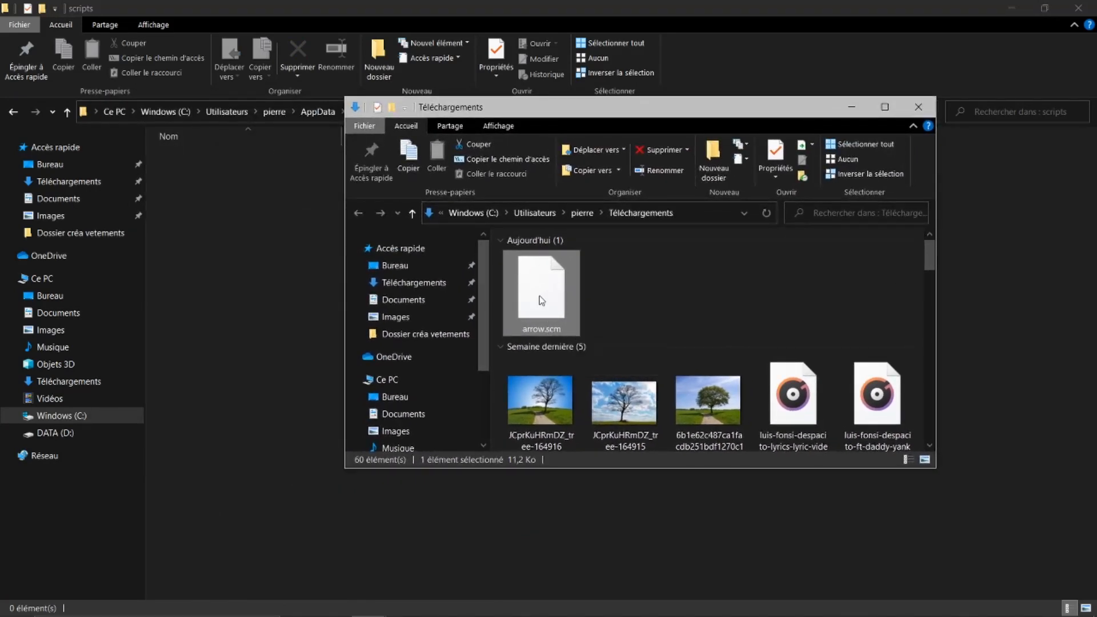
left_click_drag(542, 301, 217, 296)
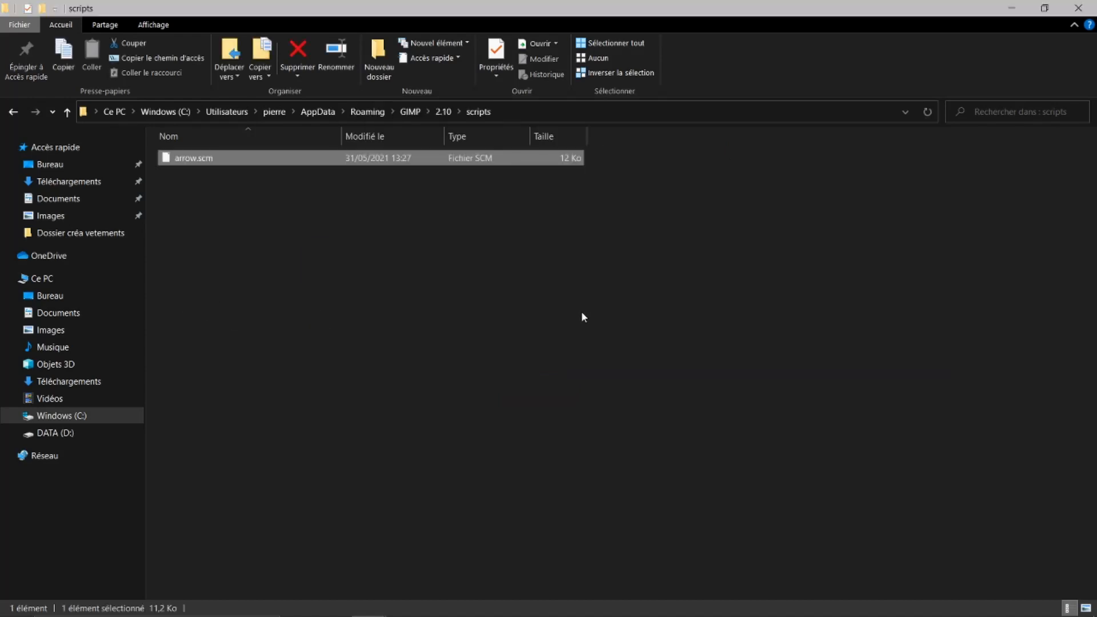
Close both file manager windows and the Preferences dialog.
left_click(1078, 8)
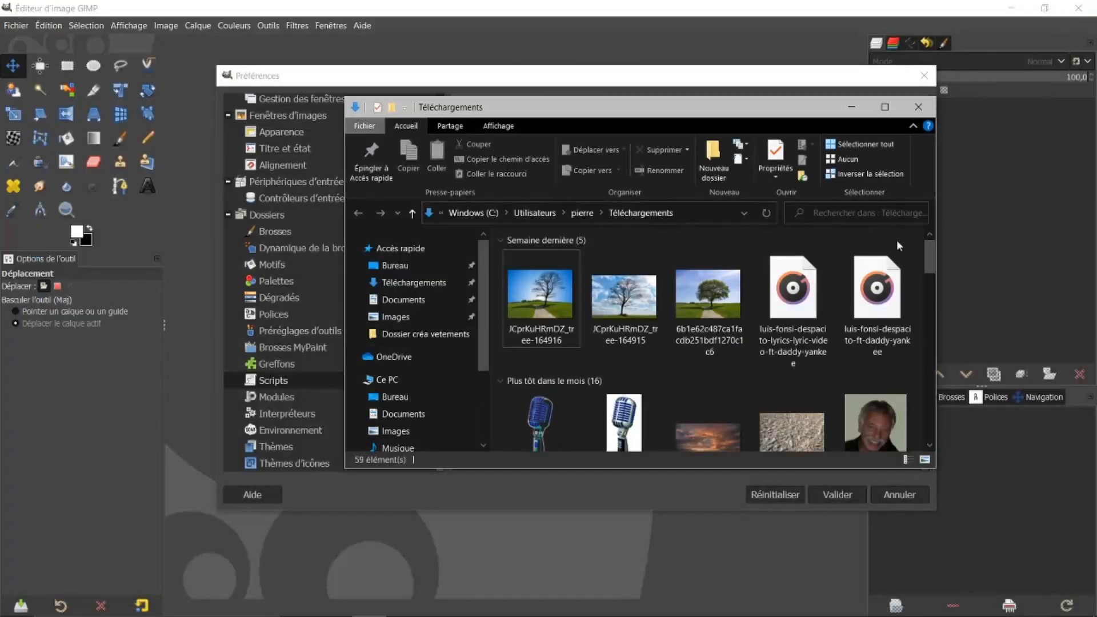
left_click(924, 75)
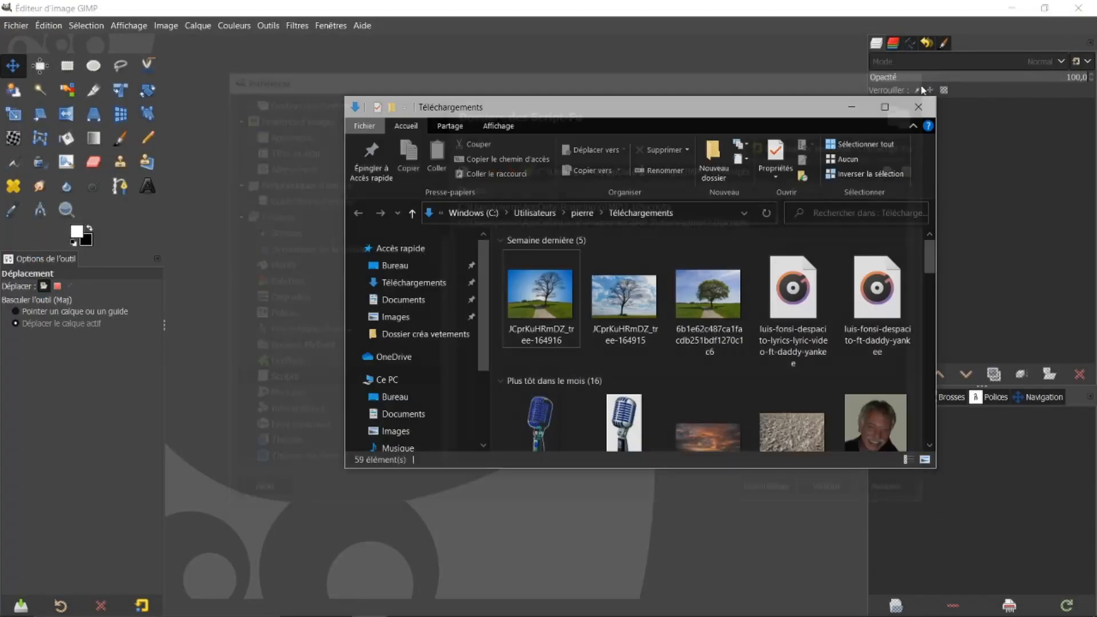
left_click(921, 107)
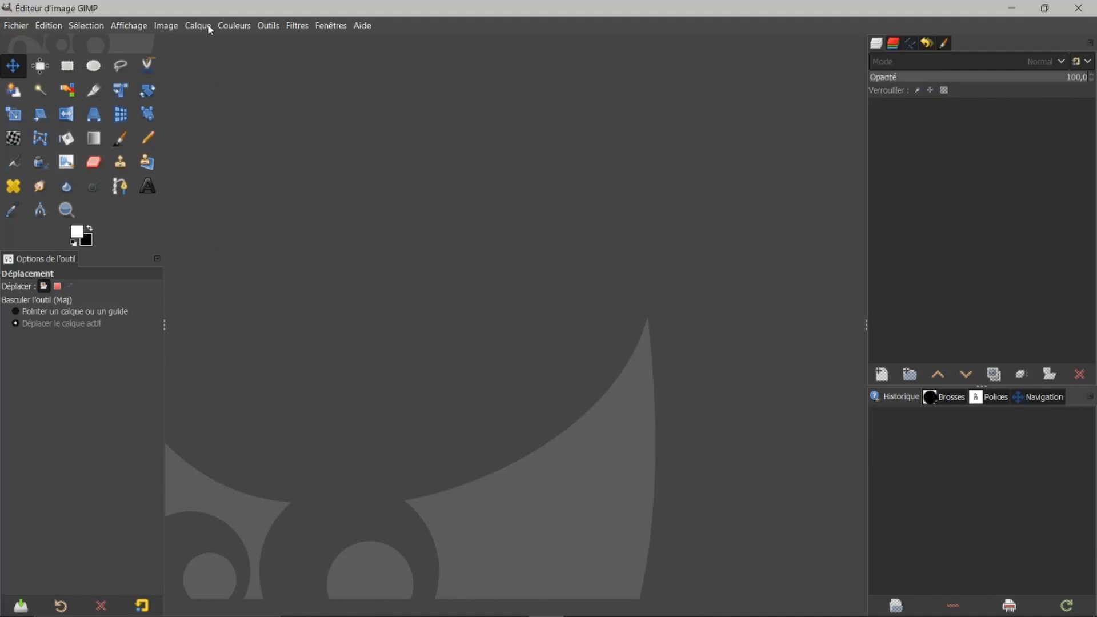
Check the available tools for an Arrow entry and quit GIMP.
left_click(267, 25)
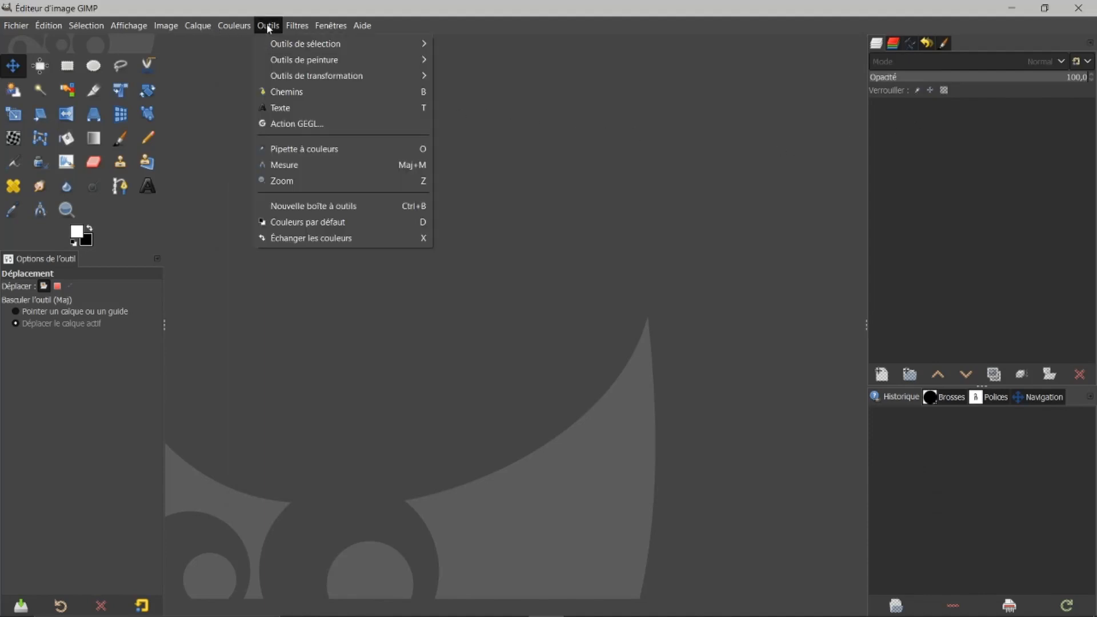
left_click(637, 164)
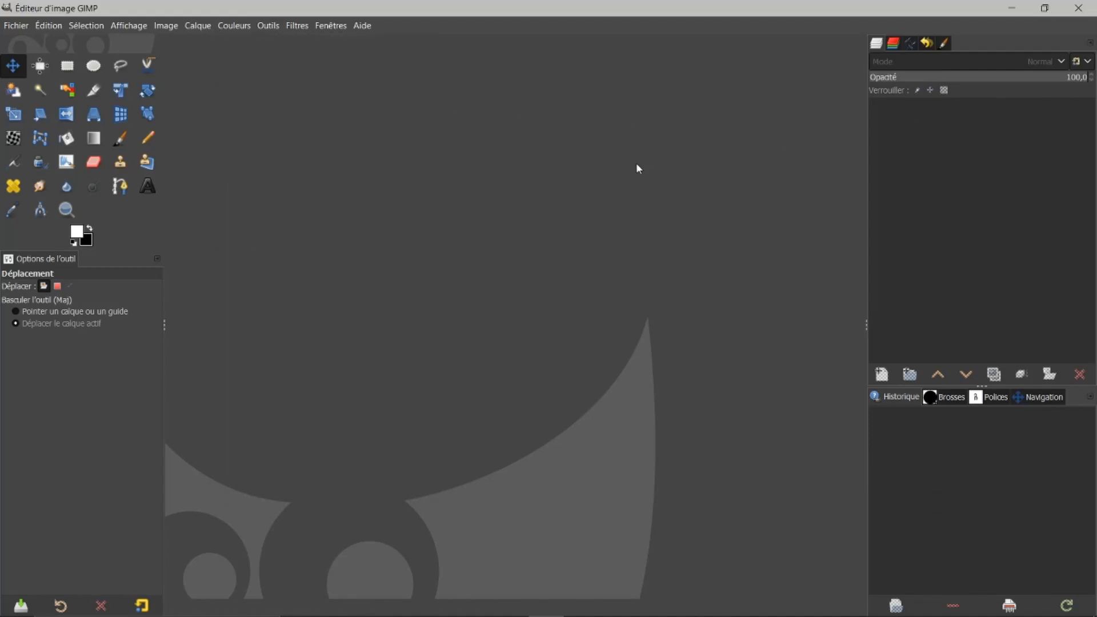
left_click(1082, 9)
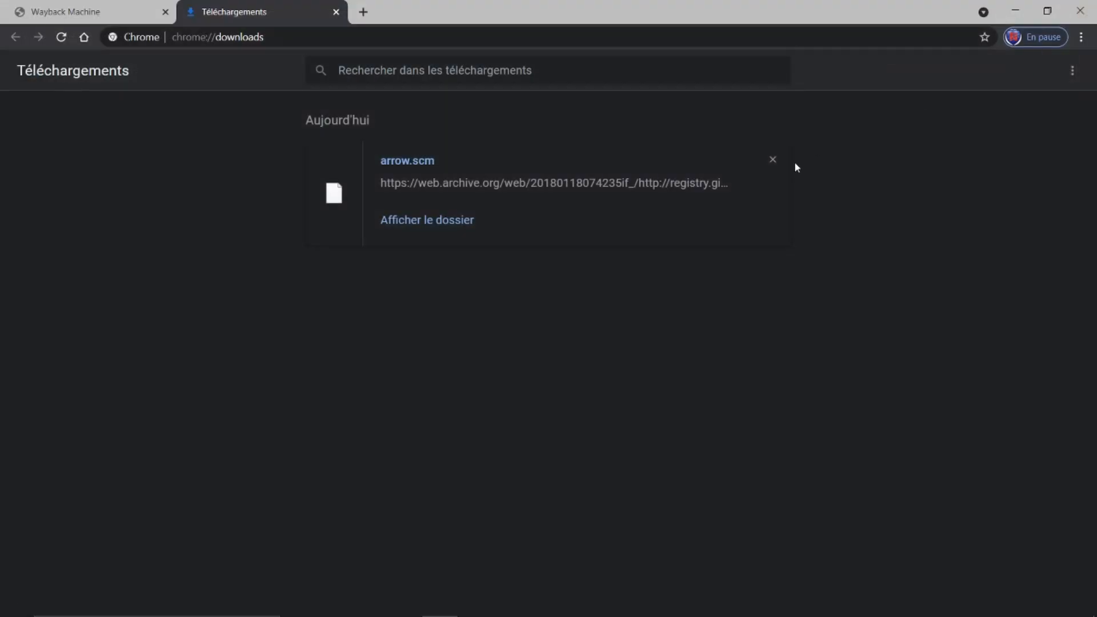
Remove arrow.scm from Chrome's download list and close the remaining browser tabs.
left_click(773, 160)
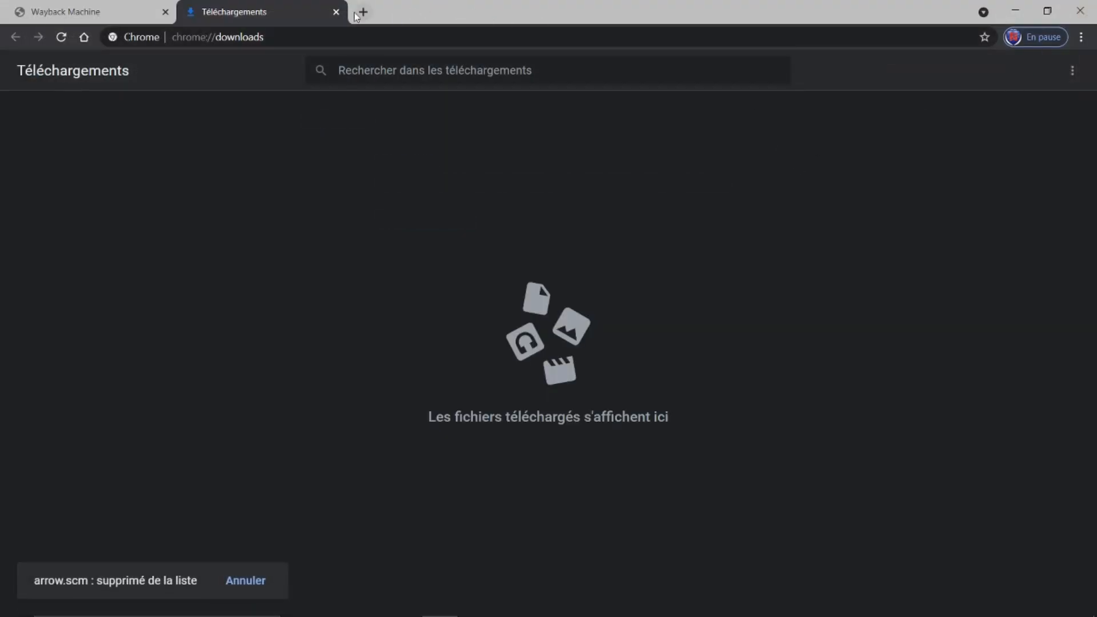
left_click(336, 12)
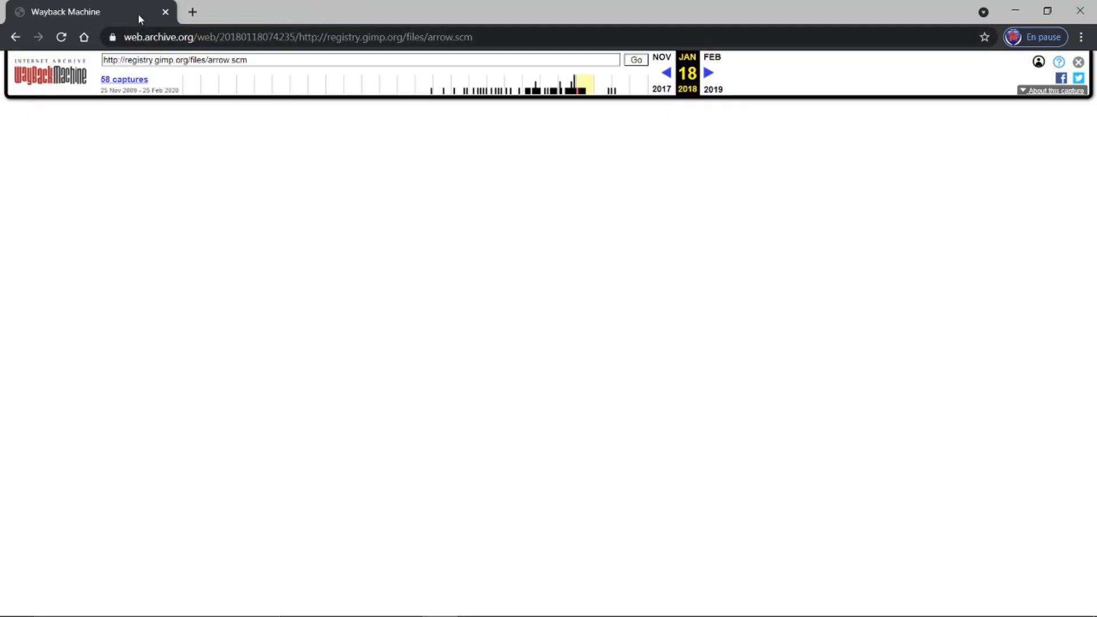
left_click(165, 13)
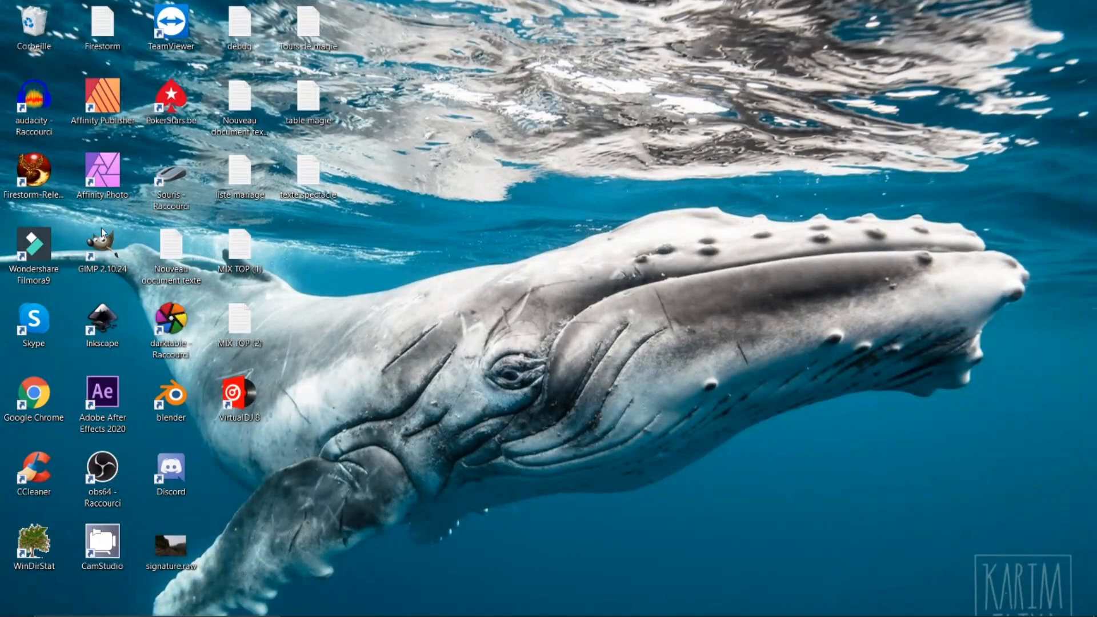
Relaunch GIMP 2.10.24 from the desktop and check that the tools include the Arrow script.
double_click(96, 245)
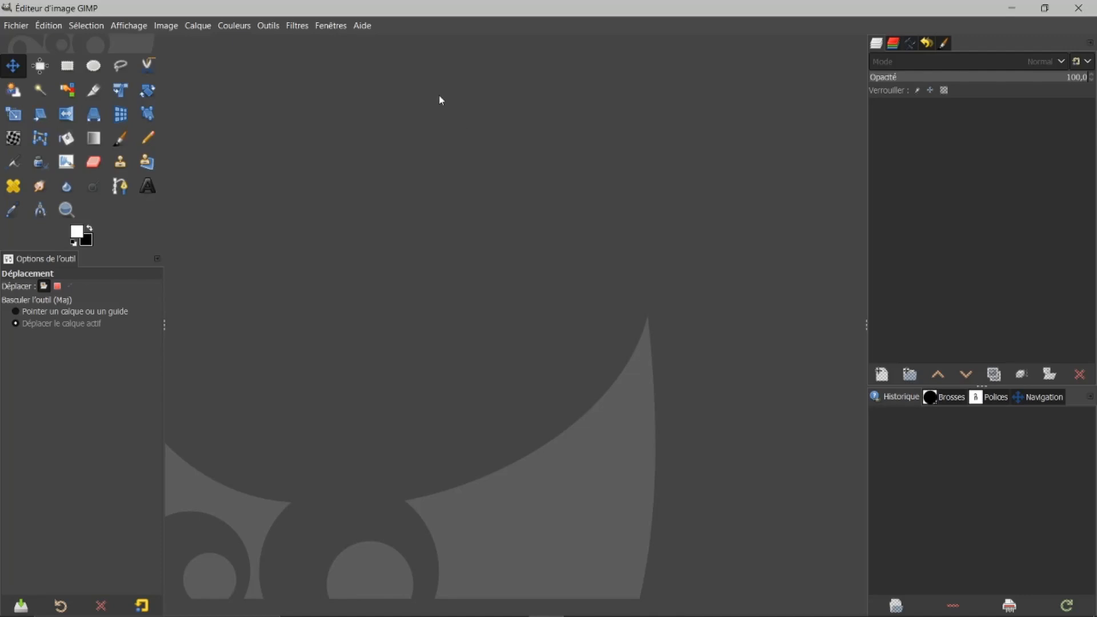
left_click(274, 25)
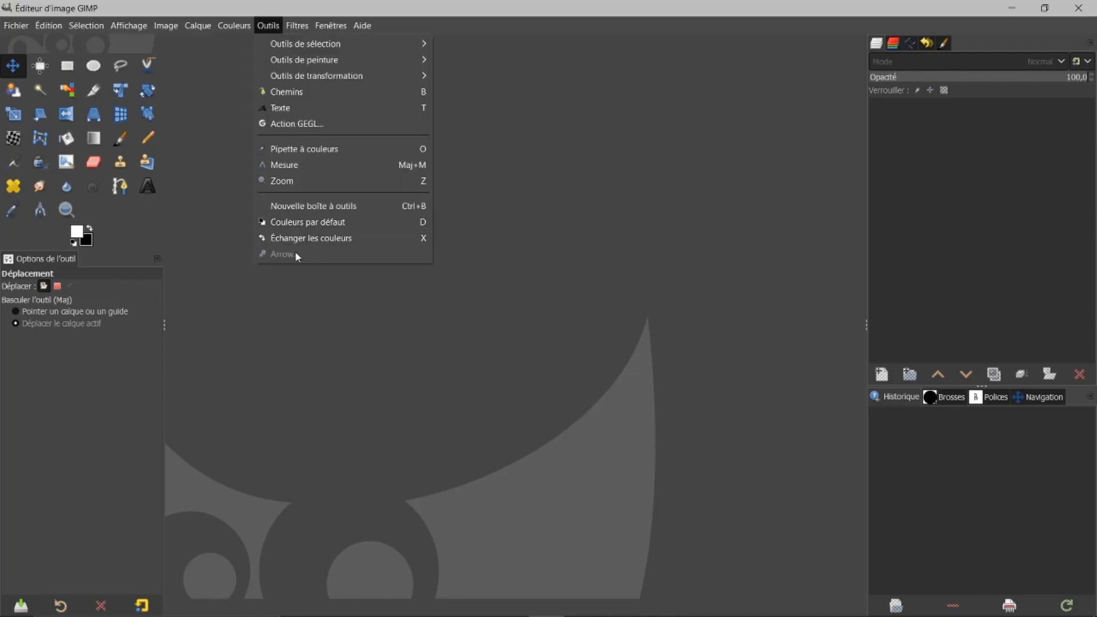
left_click(536, 254)
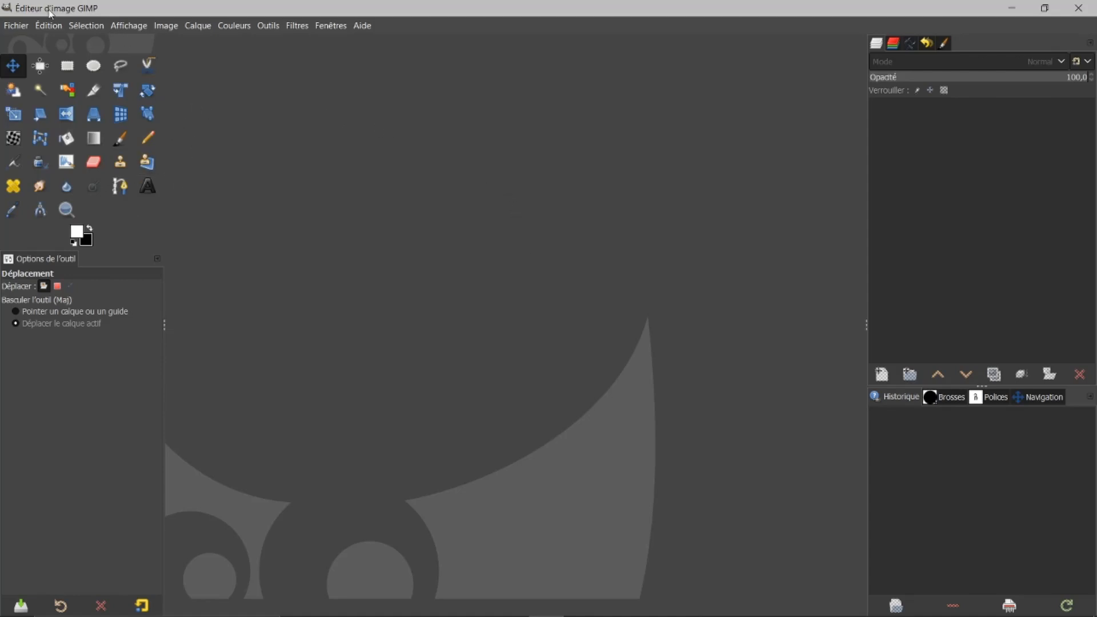
Create a new image of 1920 x 1080 pixels.
left_click(45, 27)
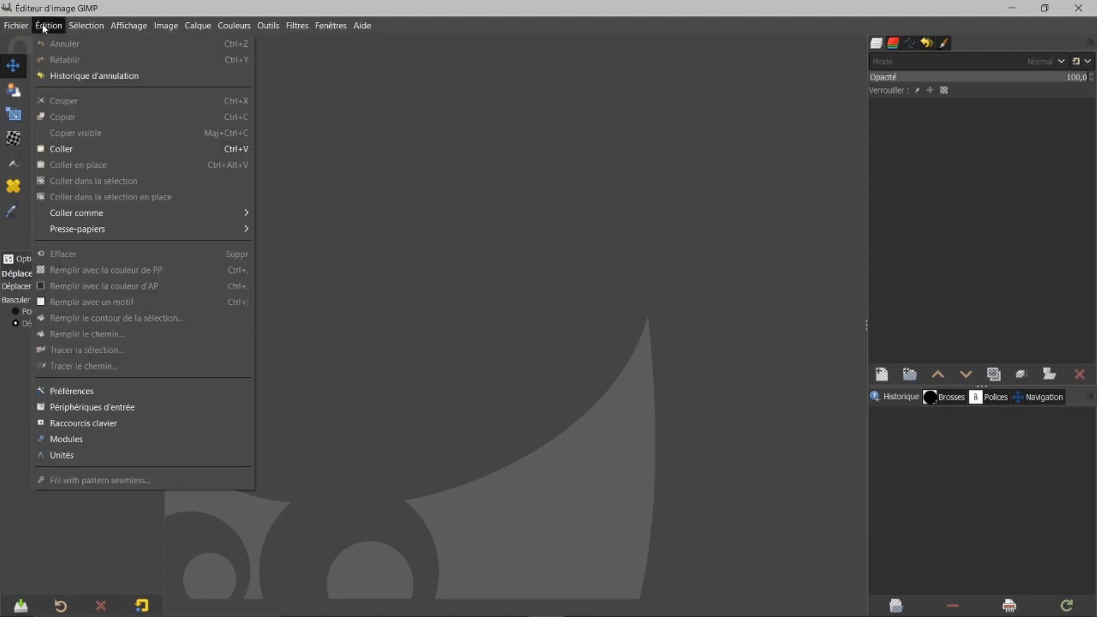
mouse_move(26, 29)
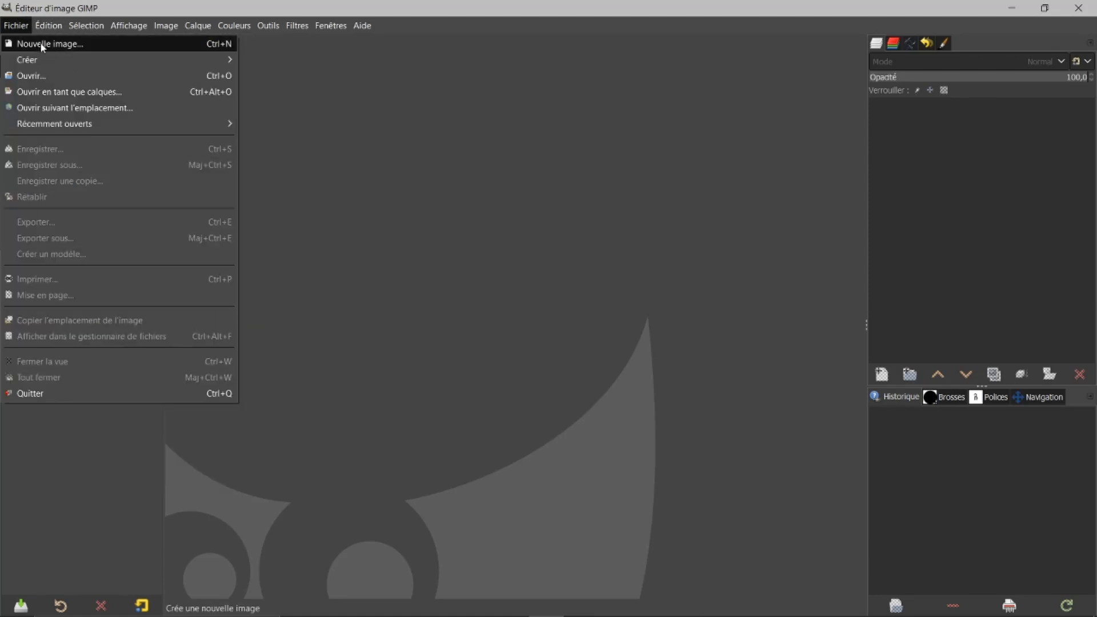
left_click(42, 46)
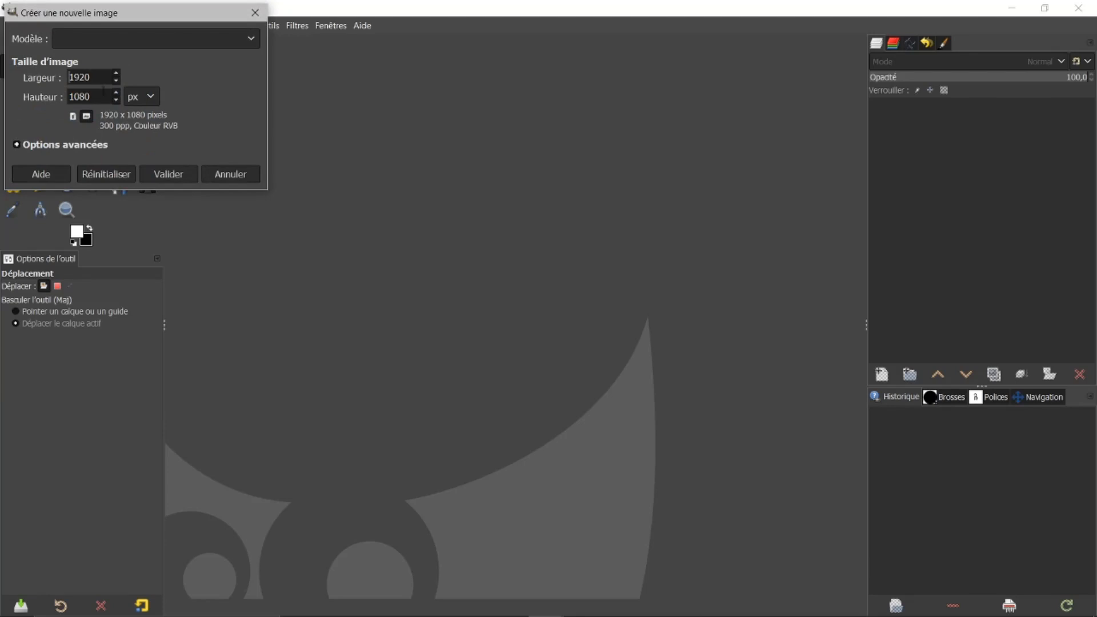
left_click(169, 173)
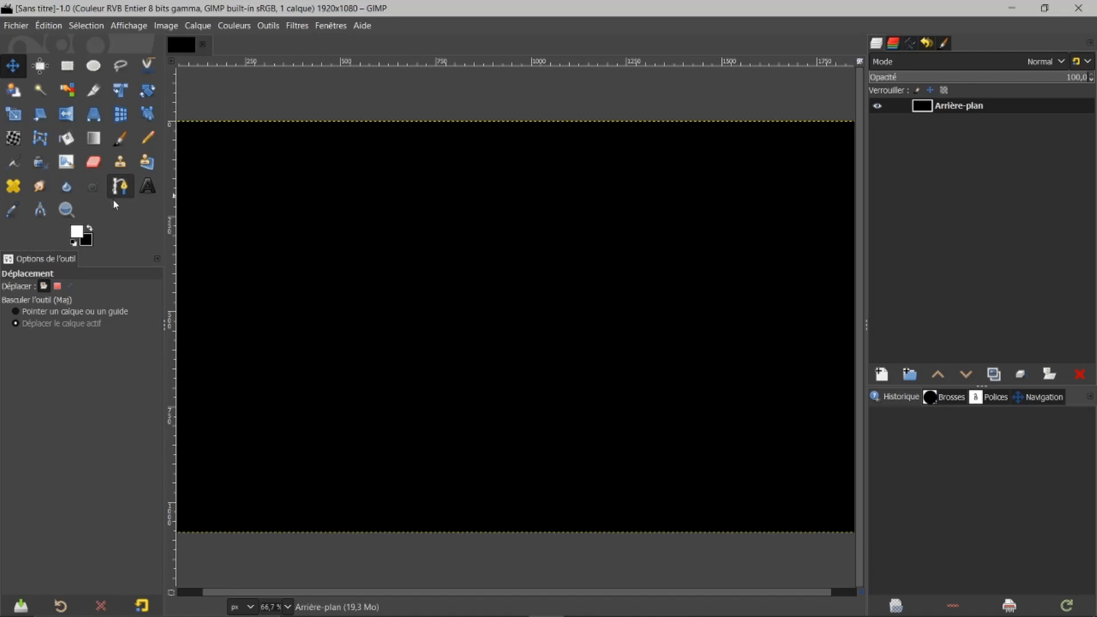
Fill the background layer with the blue color 2380e3 and cancel the foreground color change.
left_click(78, 234)
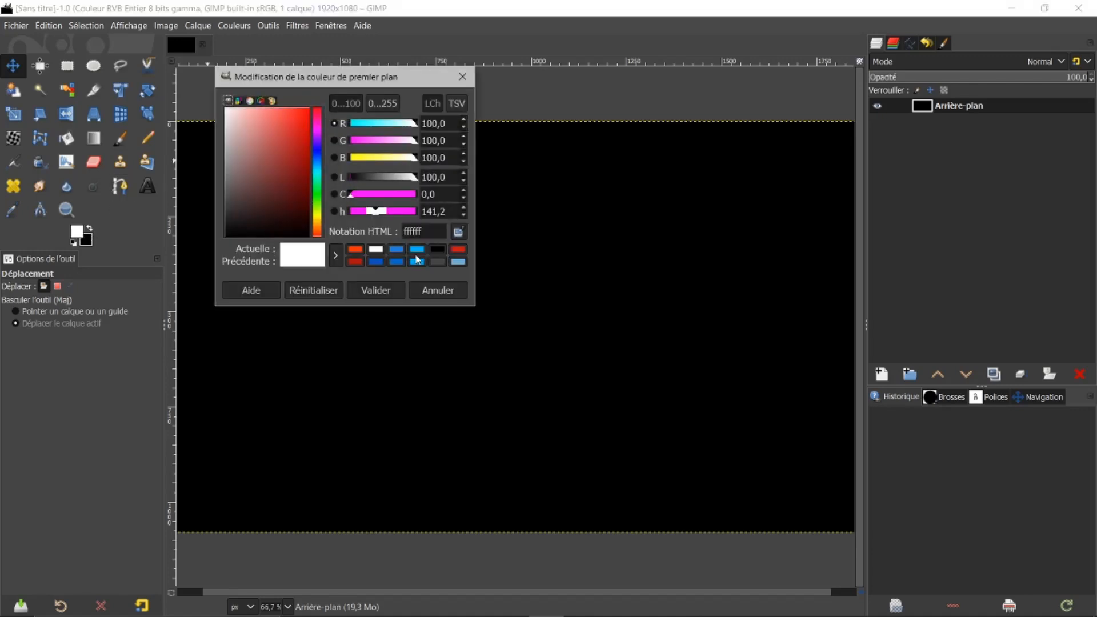
left_click(394, 251)
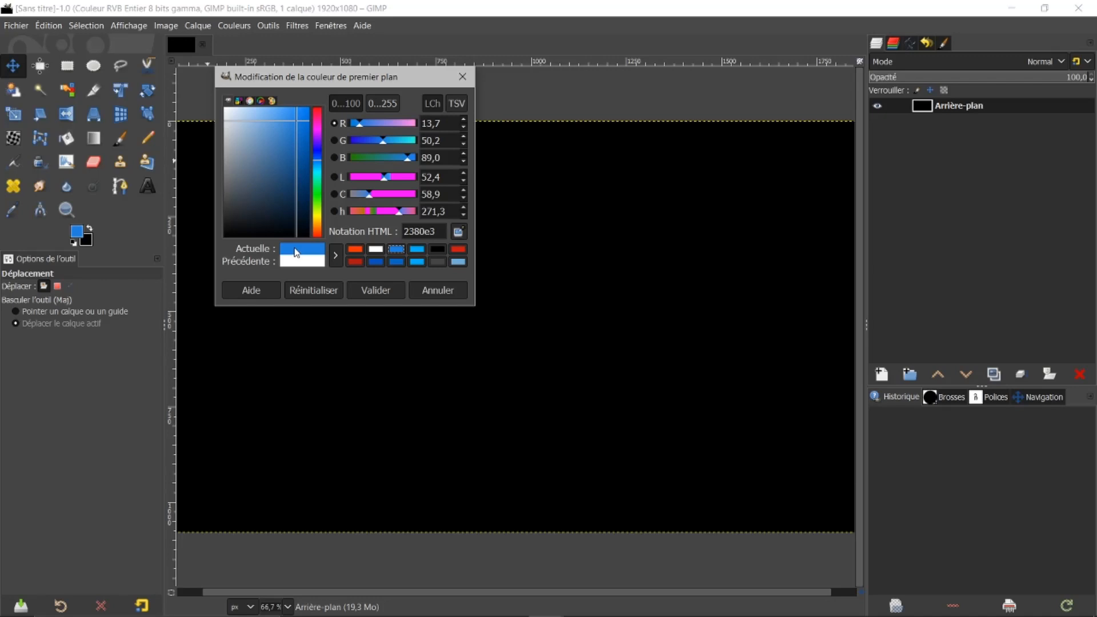
left_click_drag(295, 251, 624, 313)
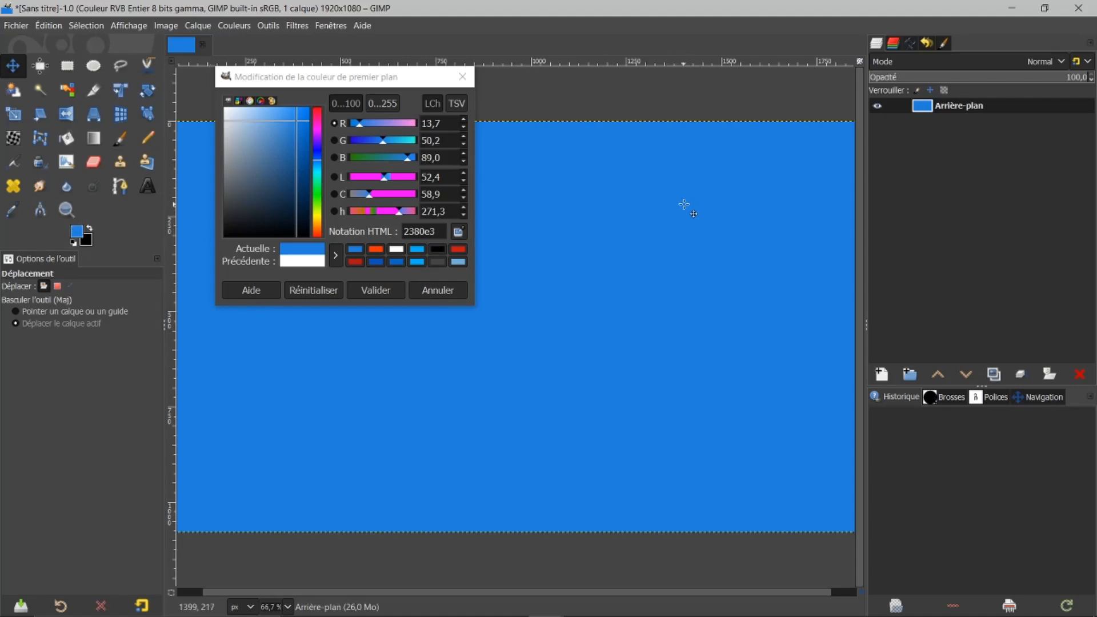
left_click(438, 290)
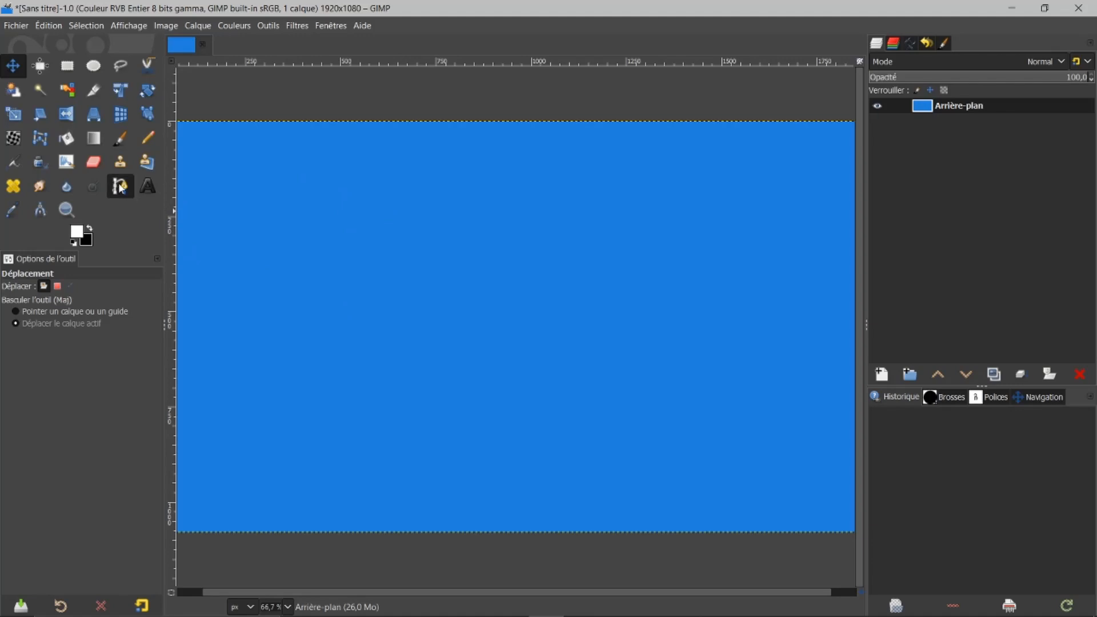
Draw an open five-node trial path with the Paths tool, moving its fourth node outward and curving the last segment.
left_click(120, 186)
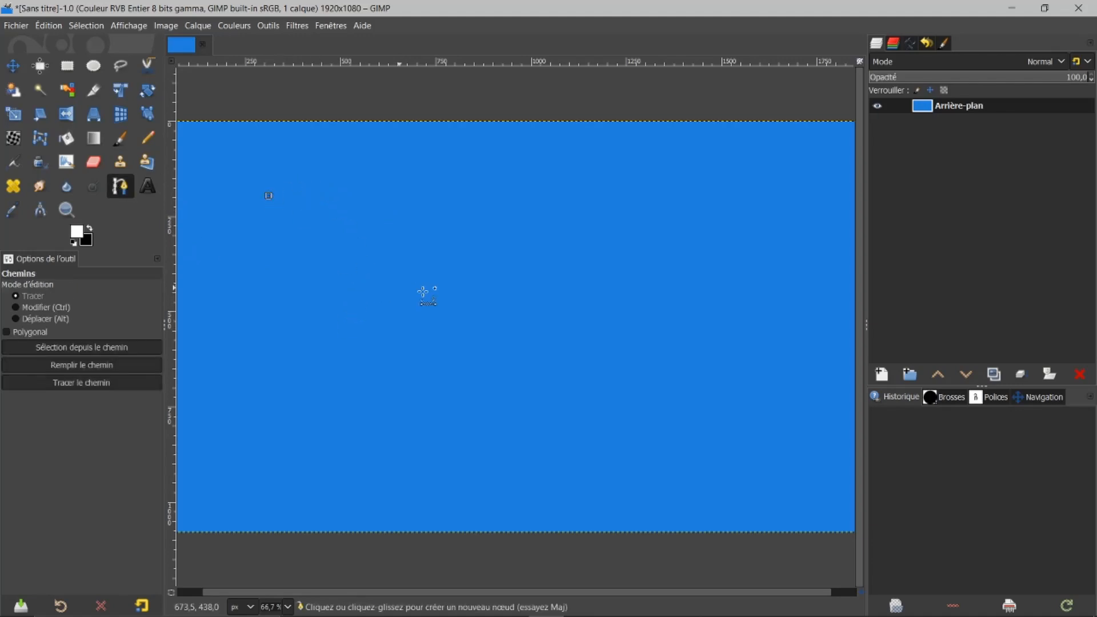
left_click(485, 197)
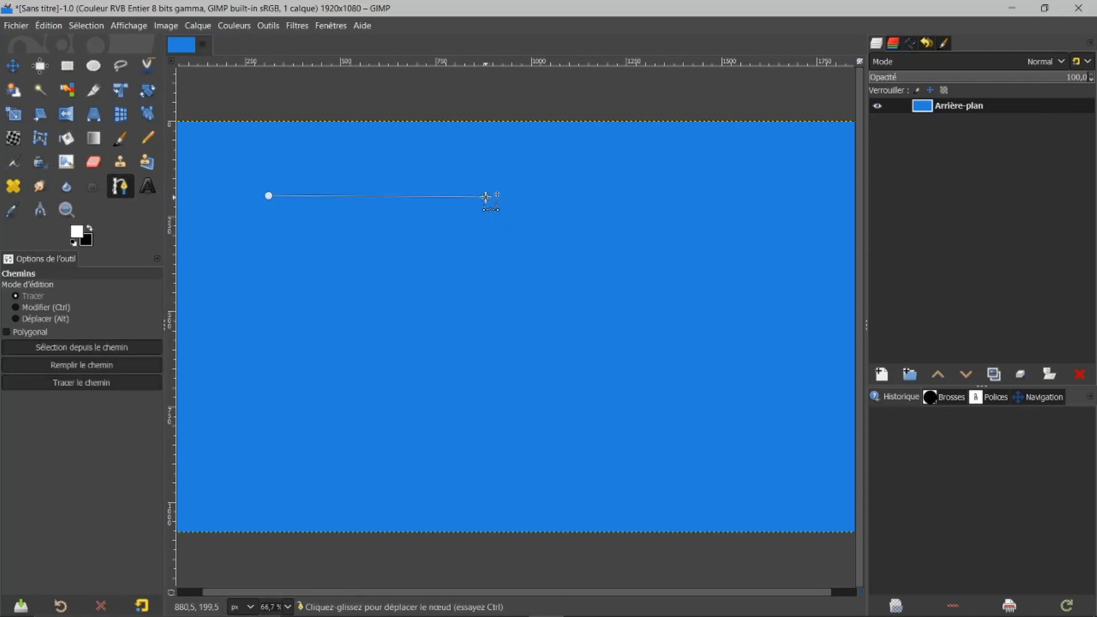
left_click(567, 267)
left_click(534, 341)
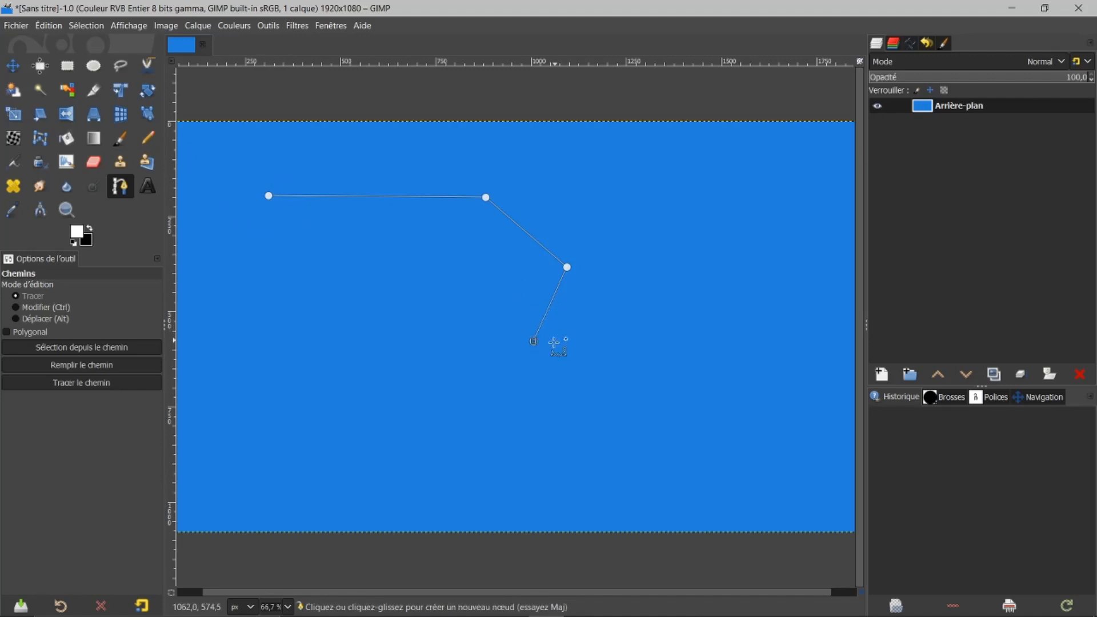
left_click_drag(534, 342, 571, 350)
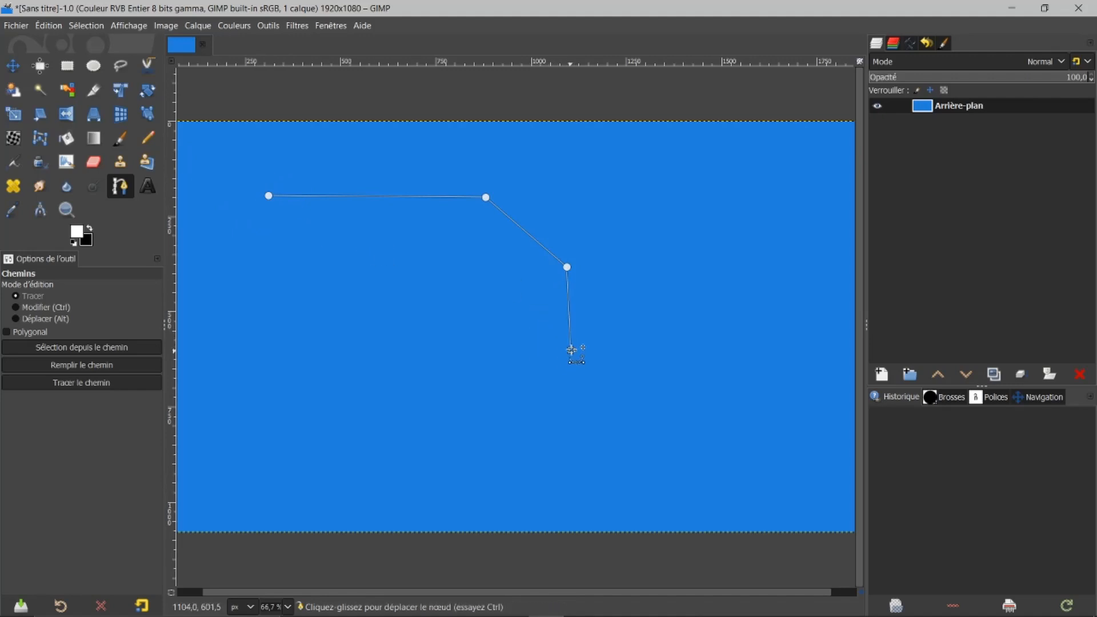
left_click_drag(533, 402, 482, 353)
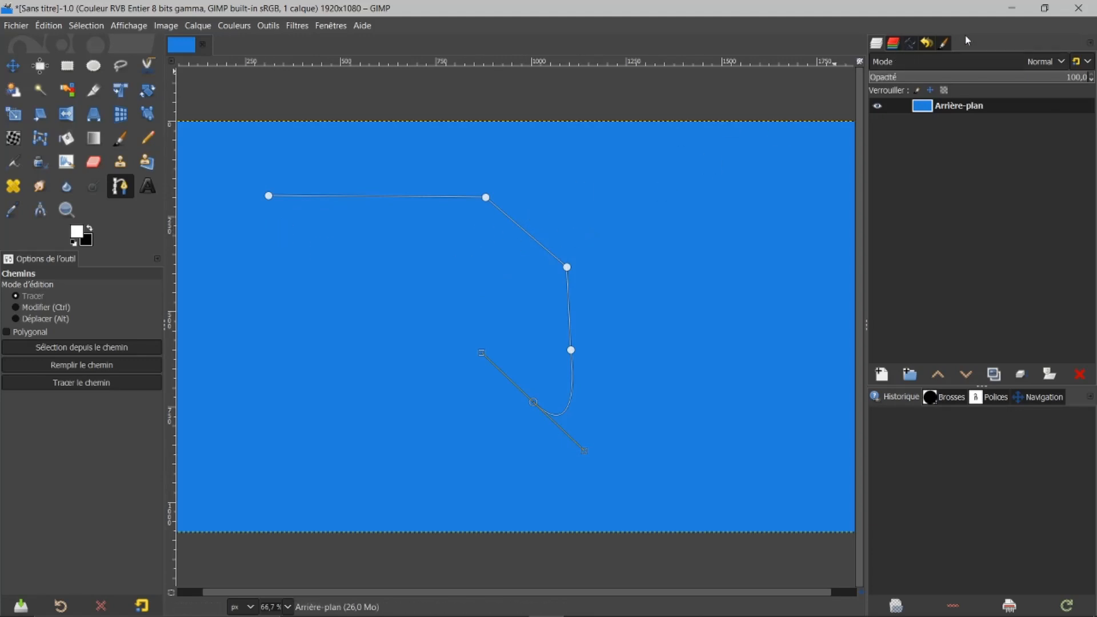
Delete the multi-node trial path from the image's paths and return to the layer list.
left_click(914, 46)
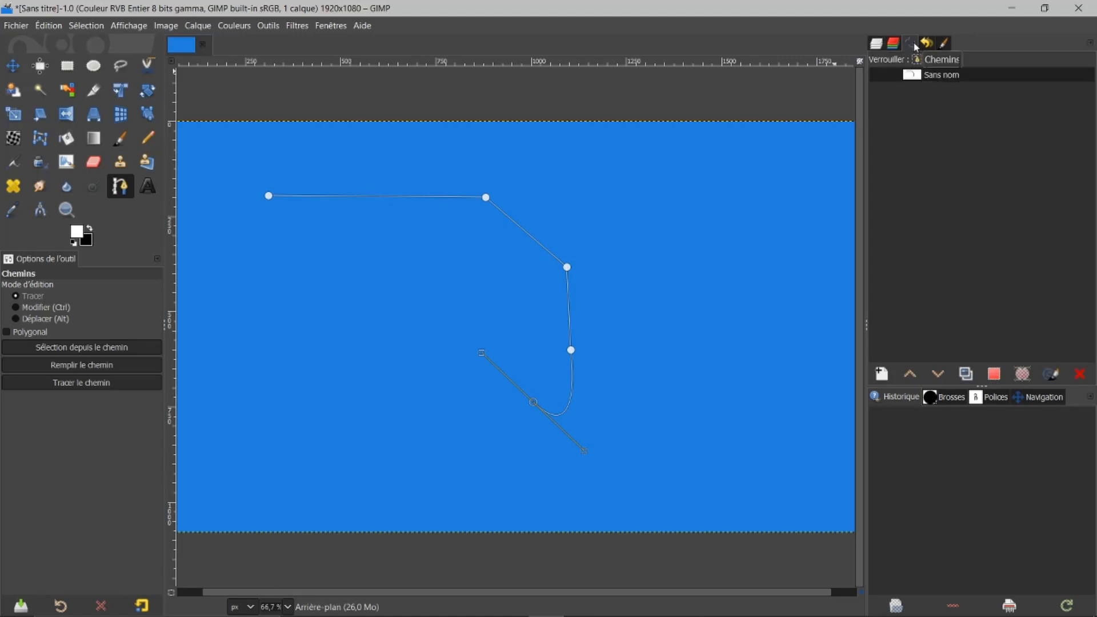
left_click(1080, 374)
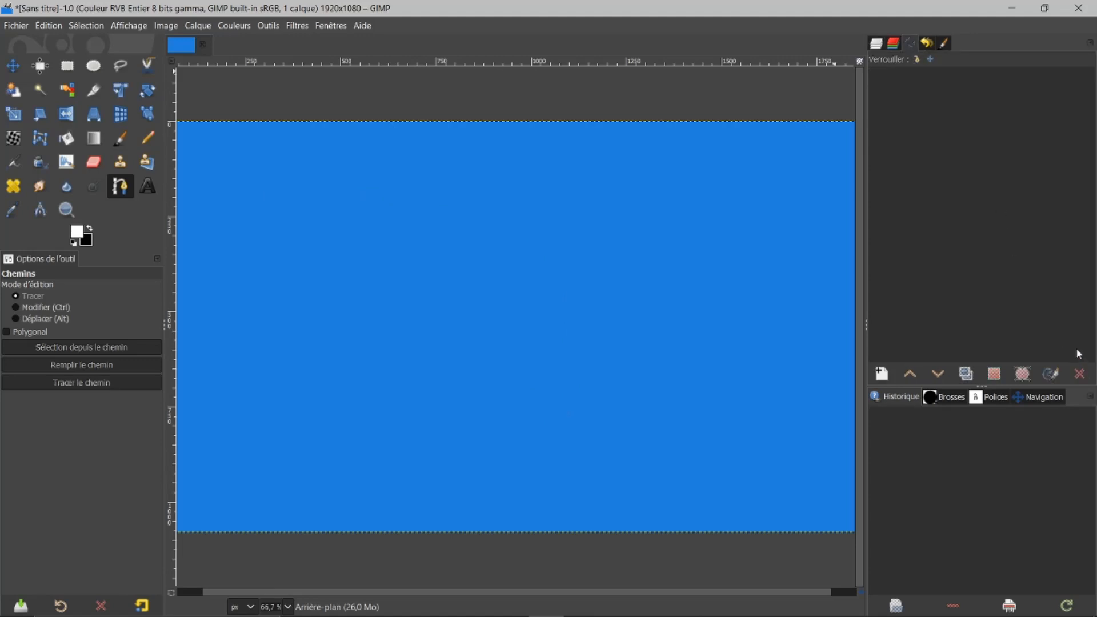
left_click(876, 43)
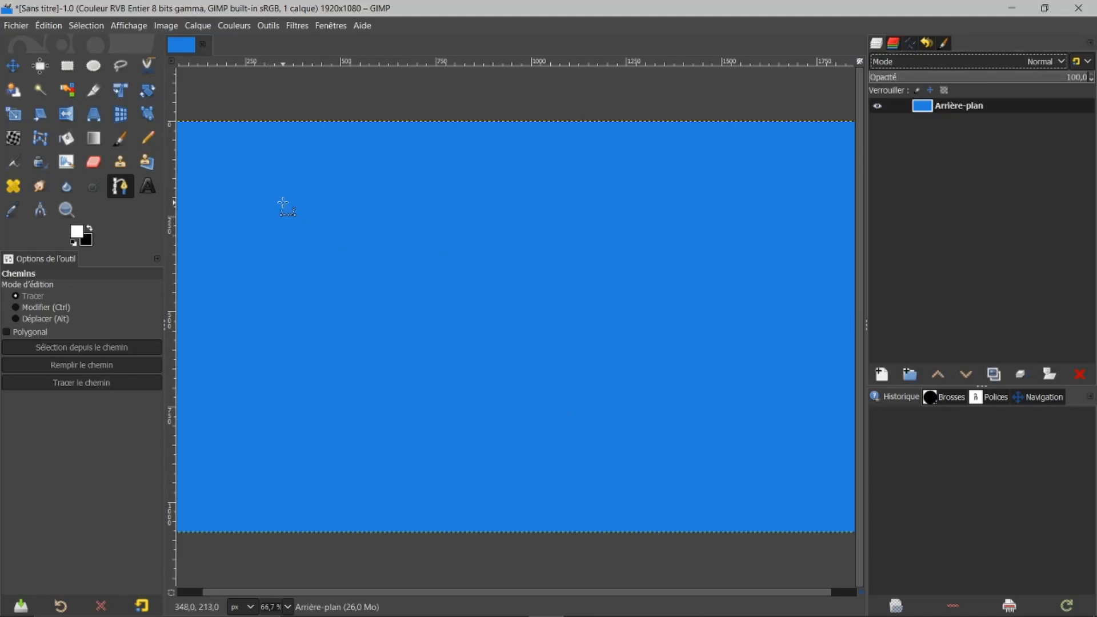
Draw a horizontal two-node path about 375 px long near the image's upper-left and run the Arrow script on it with default settings.
left_click(267, 203)
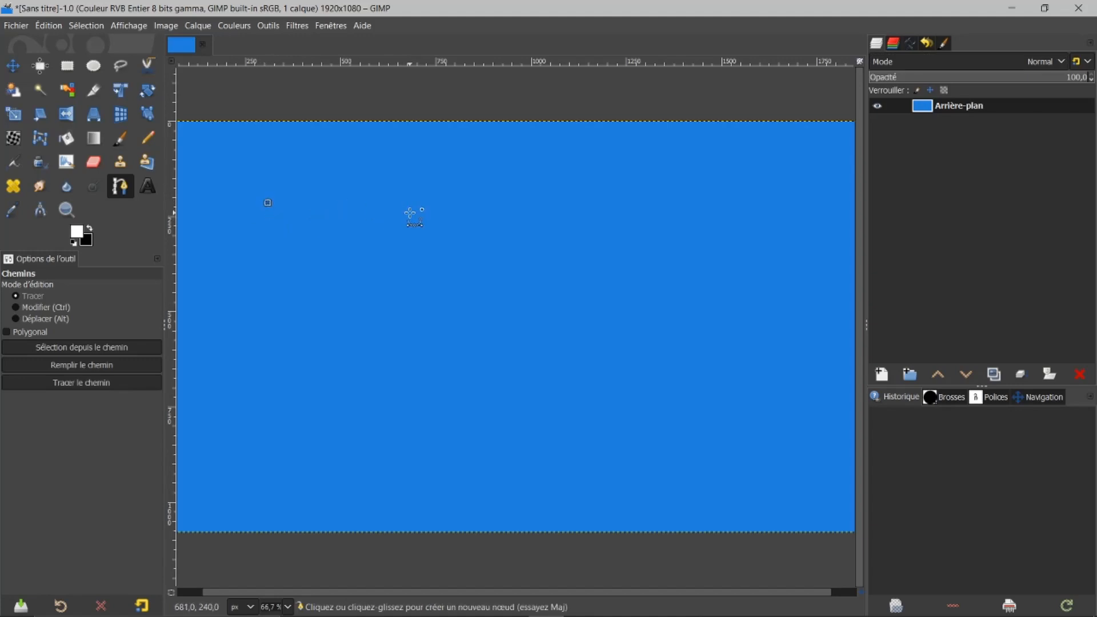
left_click(410, 206)
left_click(269, 27)
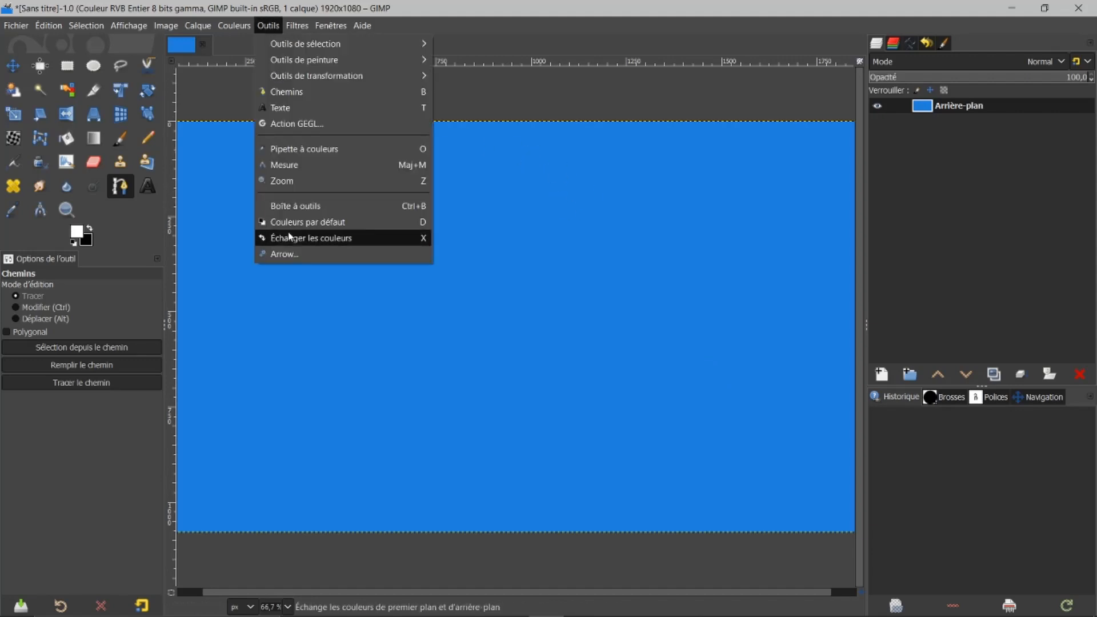
left_click(285, 254)
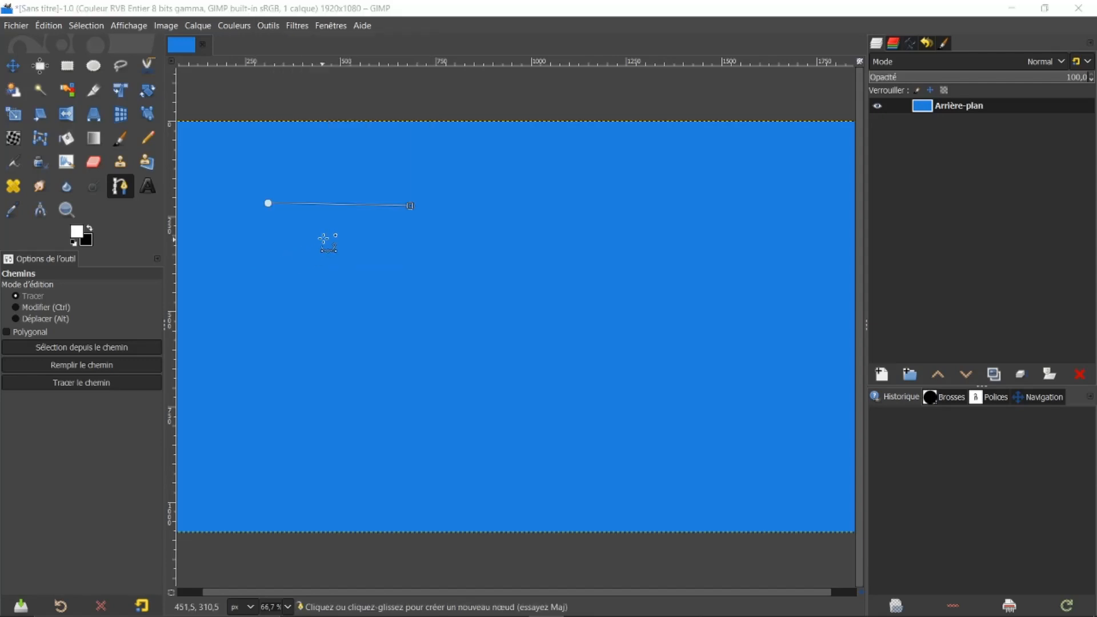
left_click_drag(500, 173, 654, 145)
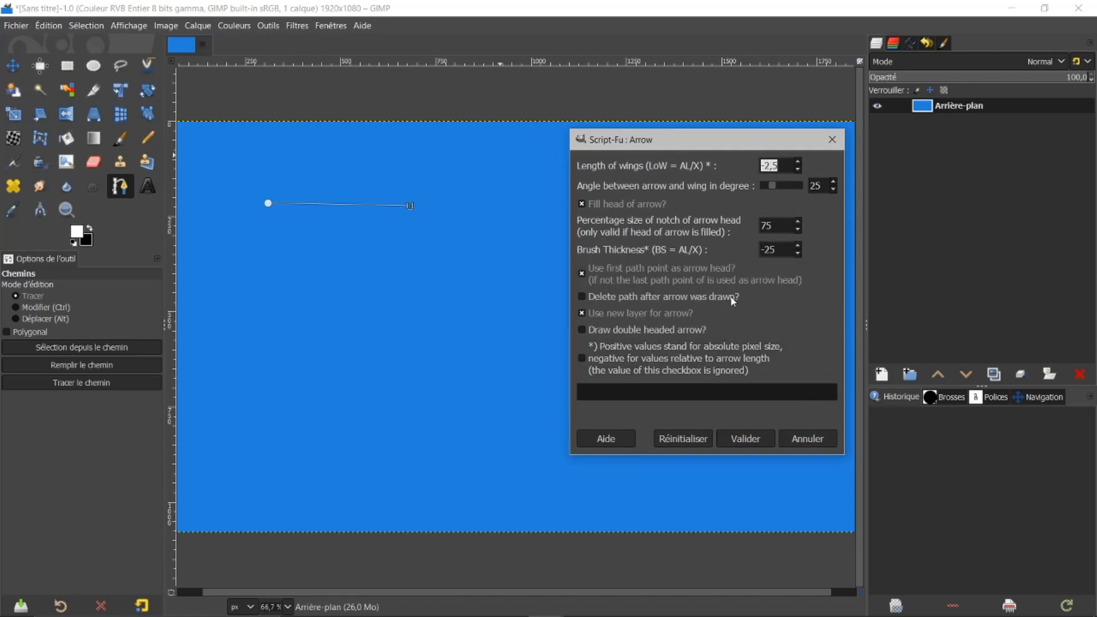
left_click(745, 439)
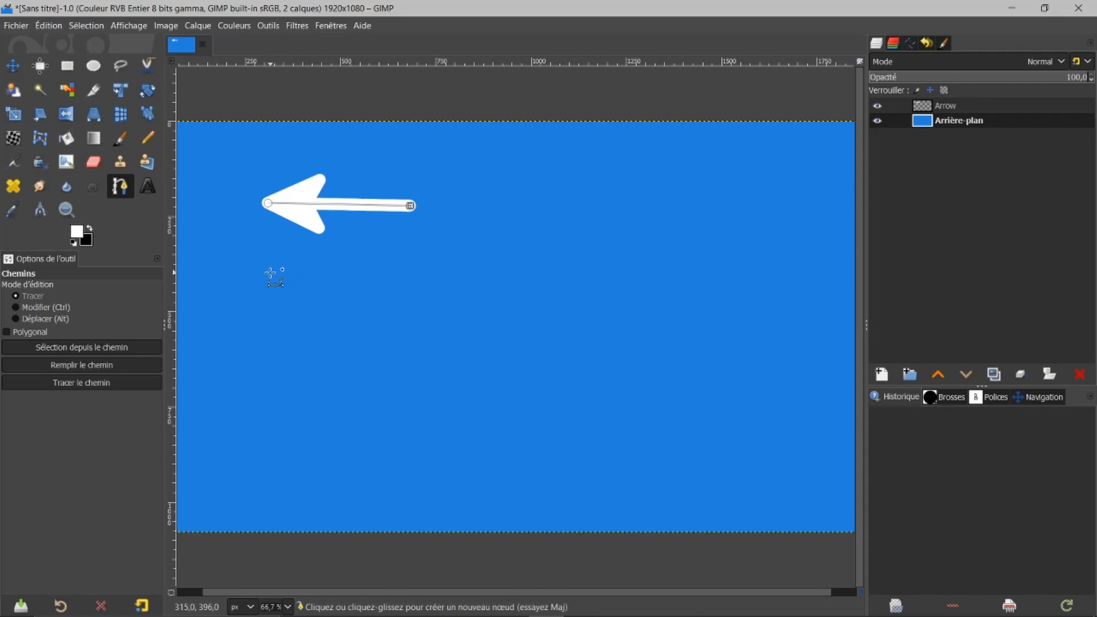
Try to draw a second arrow below the first, using a horizontal path about 700 px long and the Arrow script's default settings.
left_click(267, 292)
key("ctrl+z")
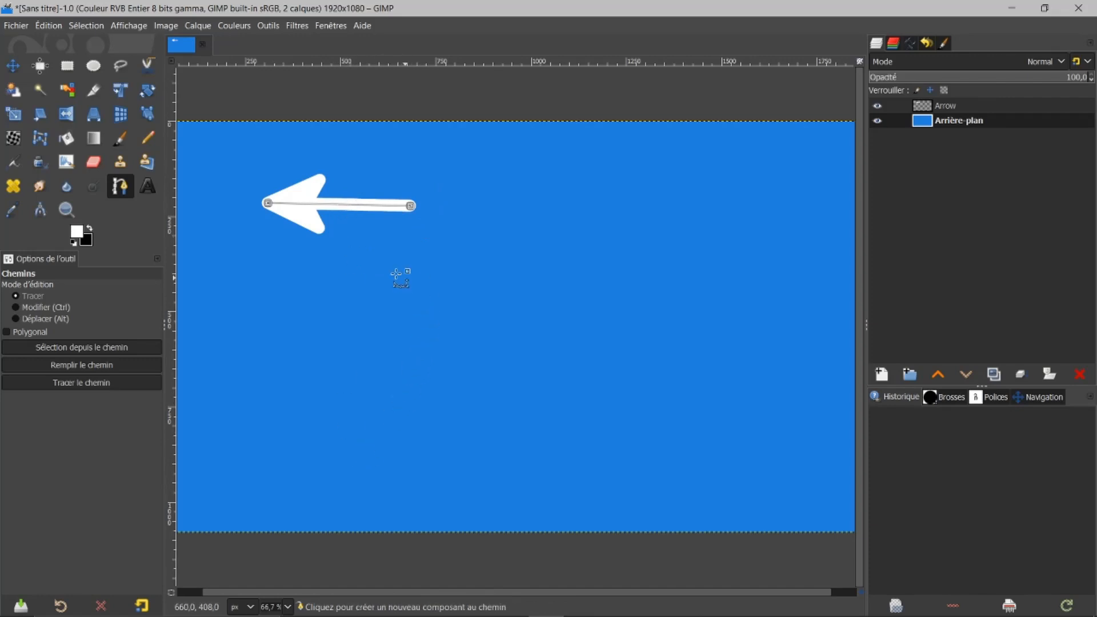
left_click(264, 269)
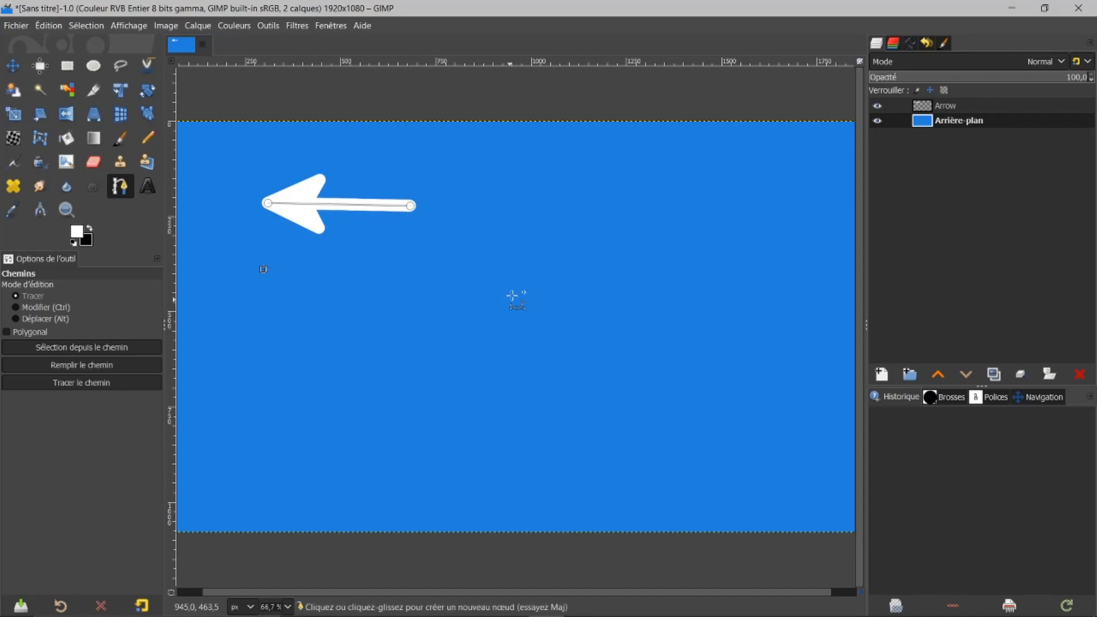
left_click(528, 274)
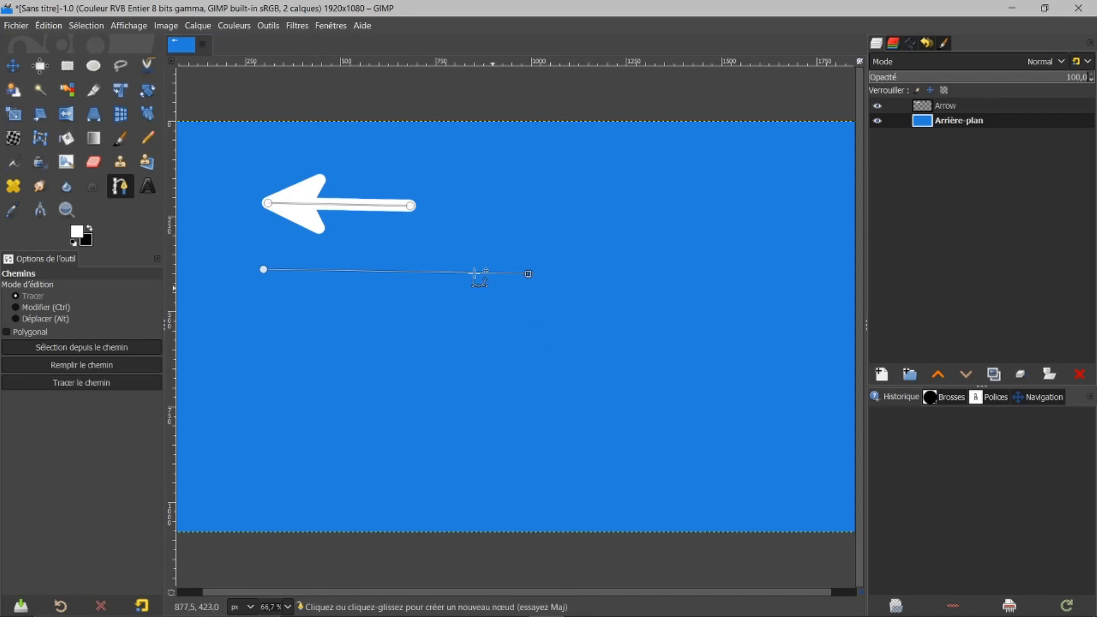
left_click(268, 25)
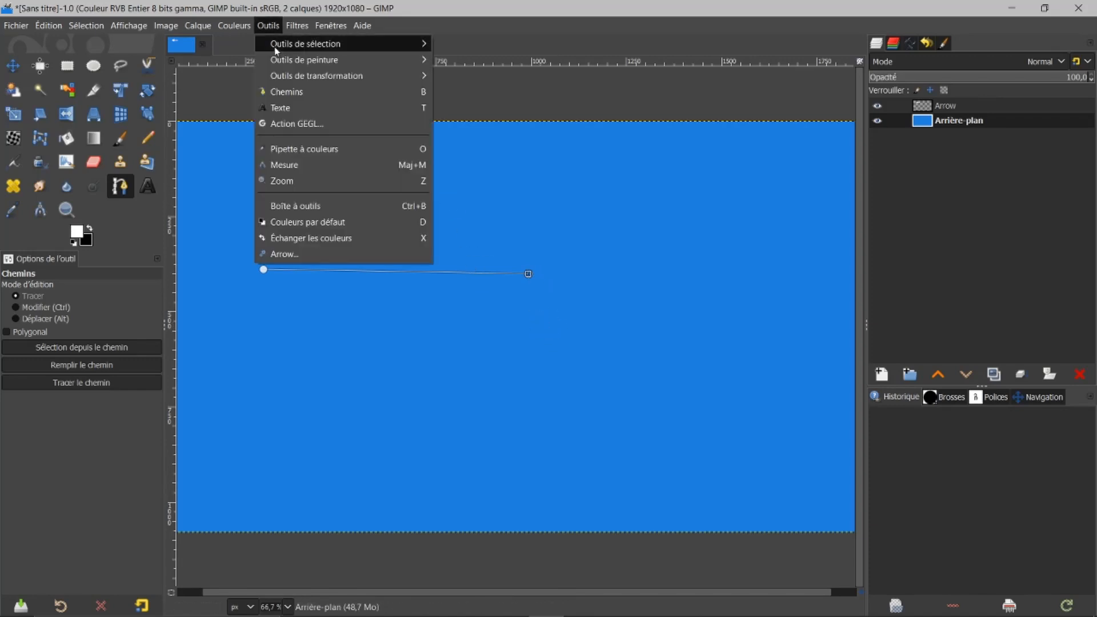
left_click(278, 252)
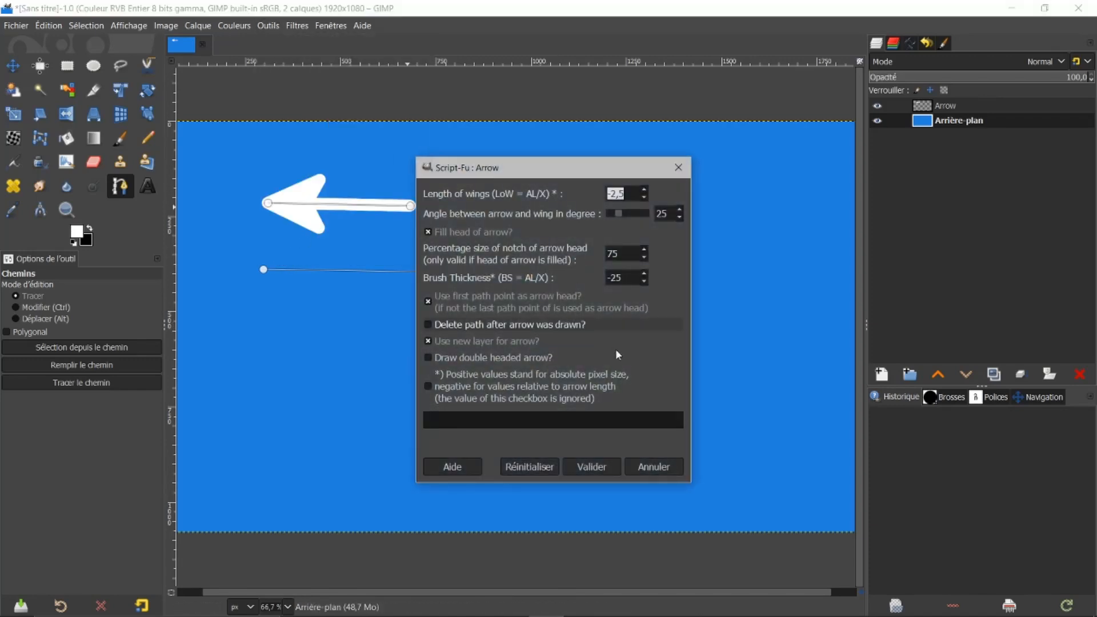
left_click(590, 468)
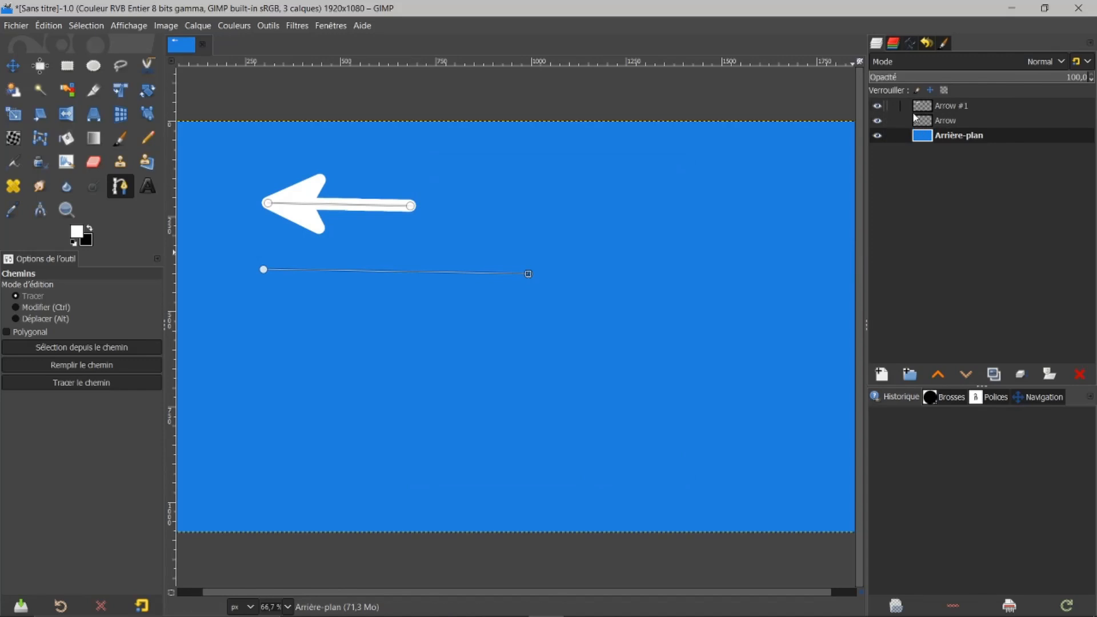
Toggle the visibility of the Arrow and Arrow #1 layers to compare their contents.
left_click(877, 106)
left_click(878, 121)
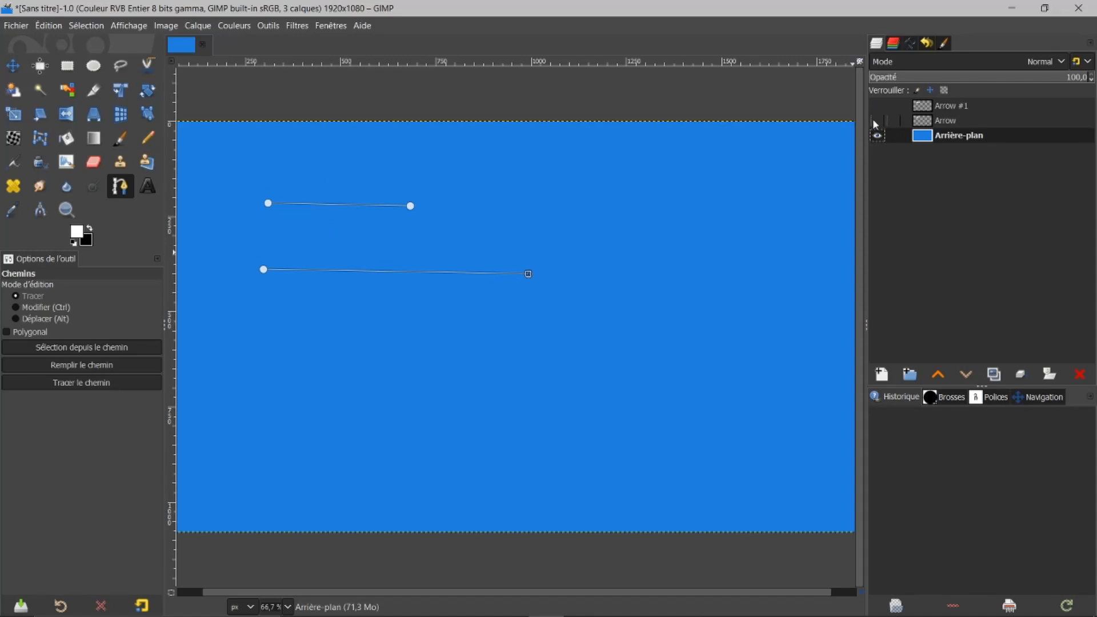
left_click(875, 122)
left_click(879, 122)
left_click(880, 106)
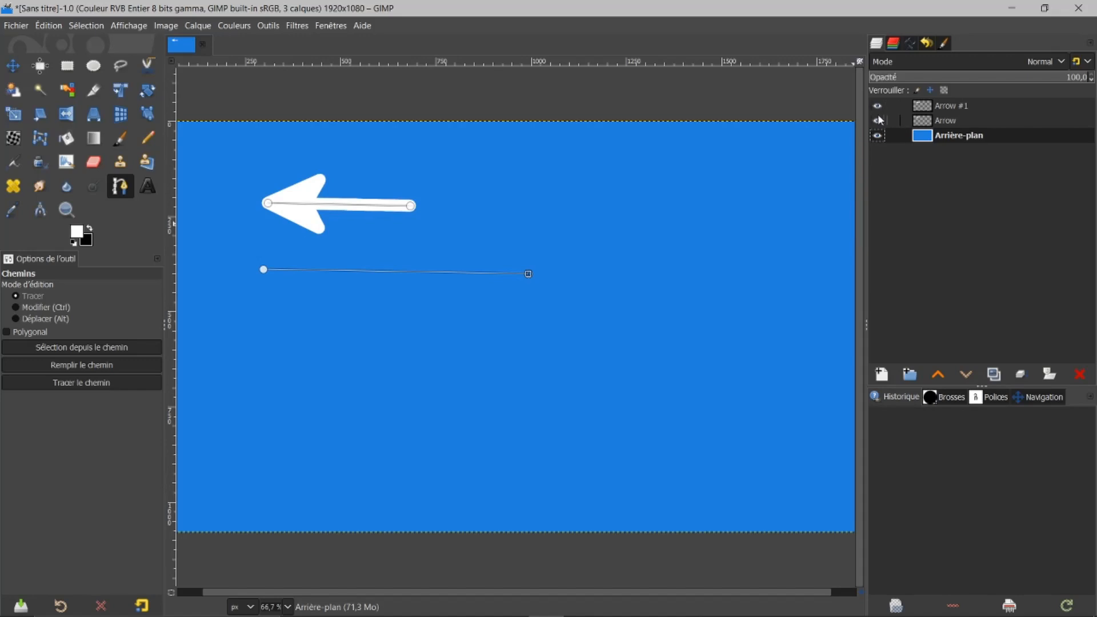
Delete the path containing both lines and remove the duplicate Arrow layer, keeping Arrow #1.
left_click(914, 45)
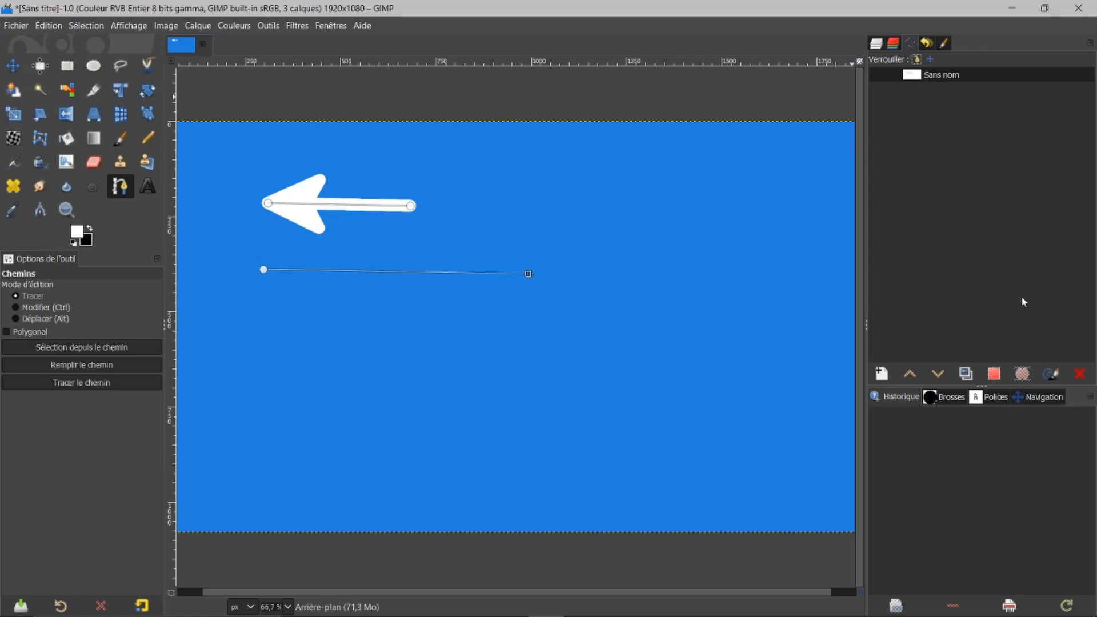
left_click(1078, 377)
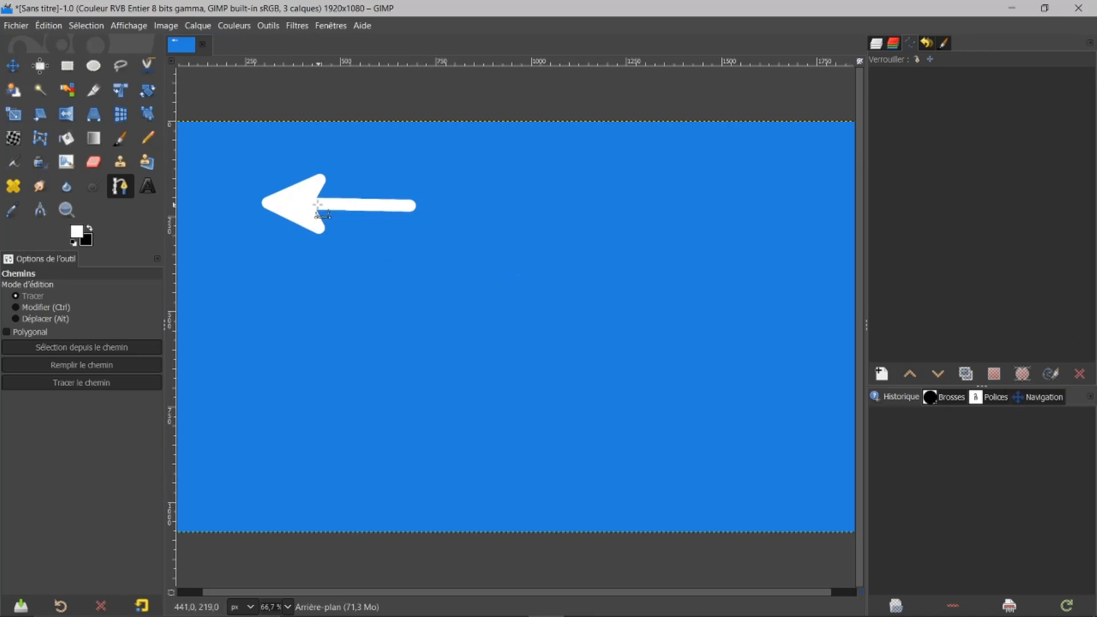
left_click(876, 44)
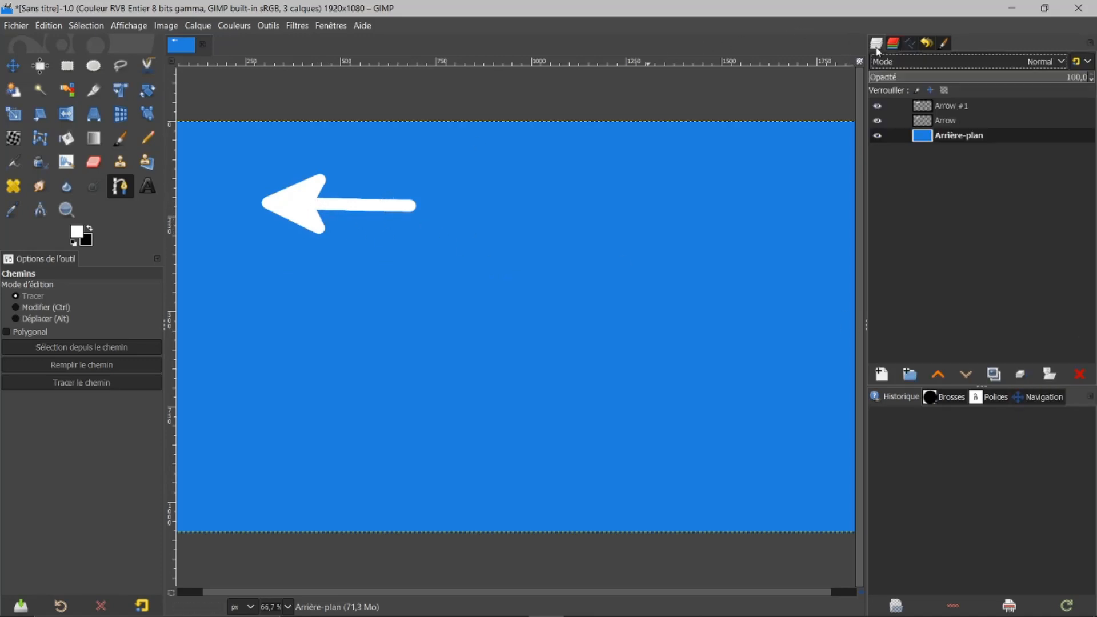
left_click(922, 122)
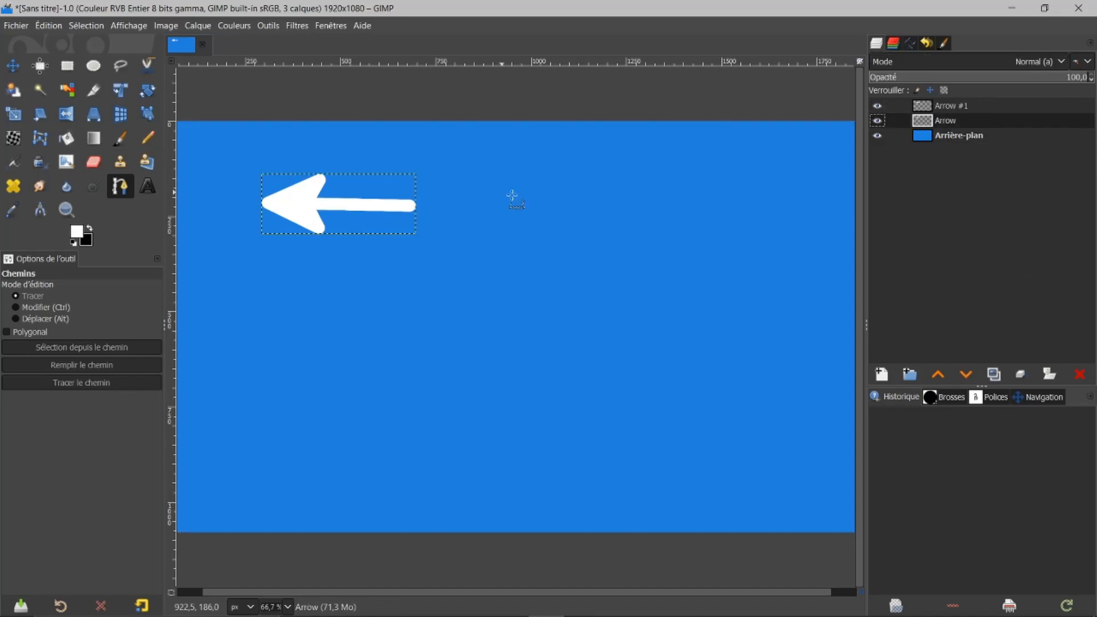
left_click(1079, 374)
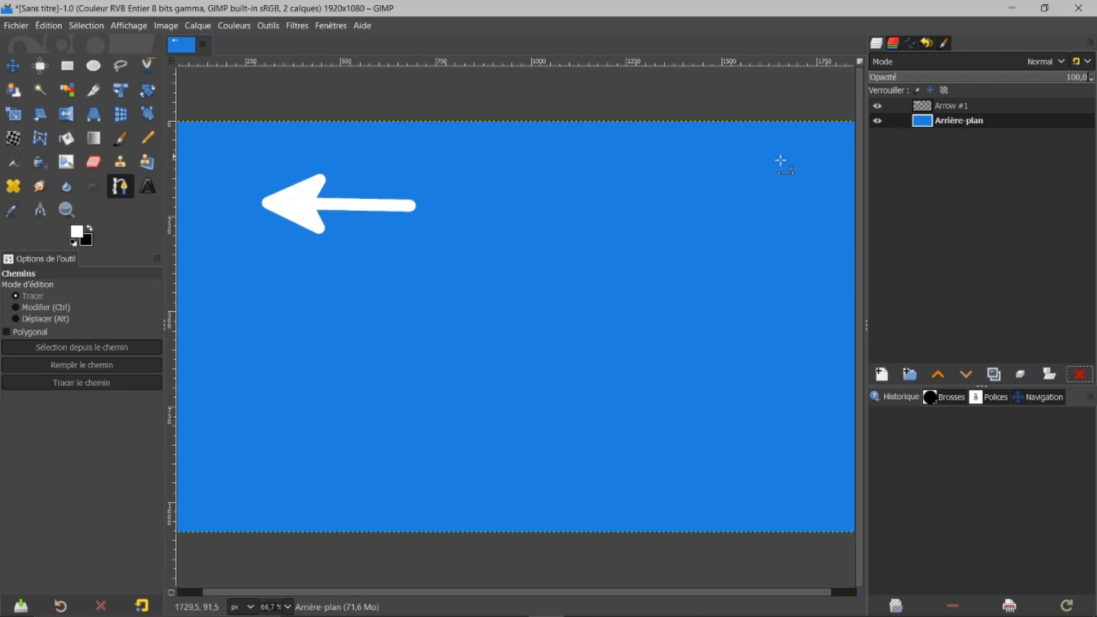
Draw a horizontal two-node path about 690 px long below the first arrow and run the Arrow script on it with default settings.
left_click(266, 266)
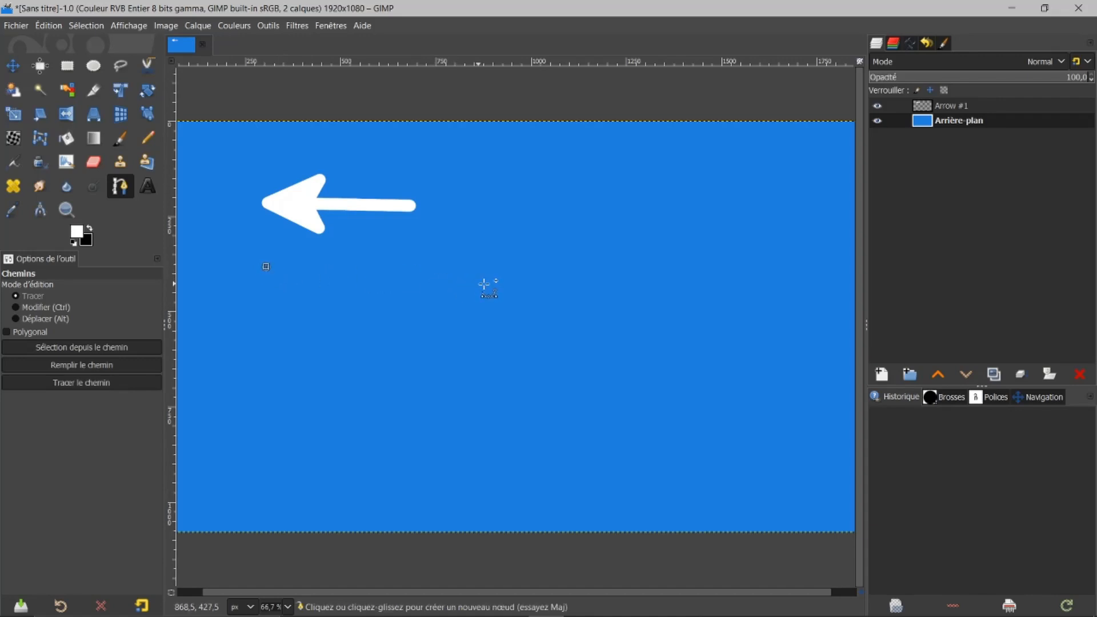
left_click(528, 274)
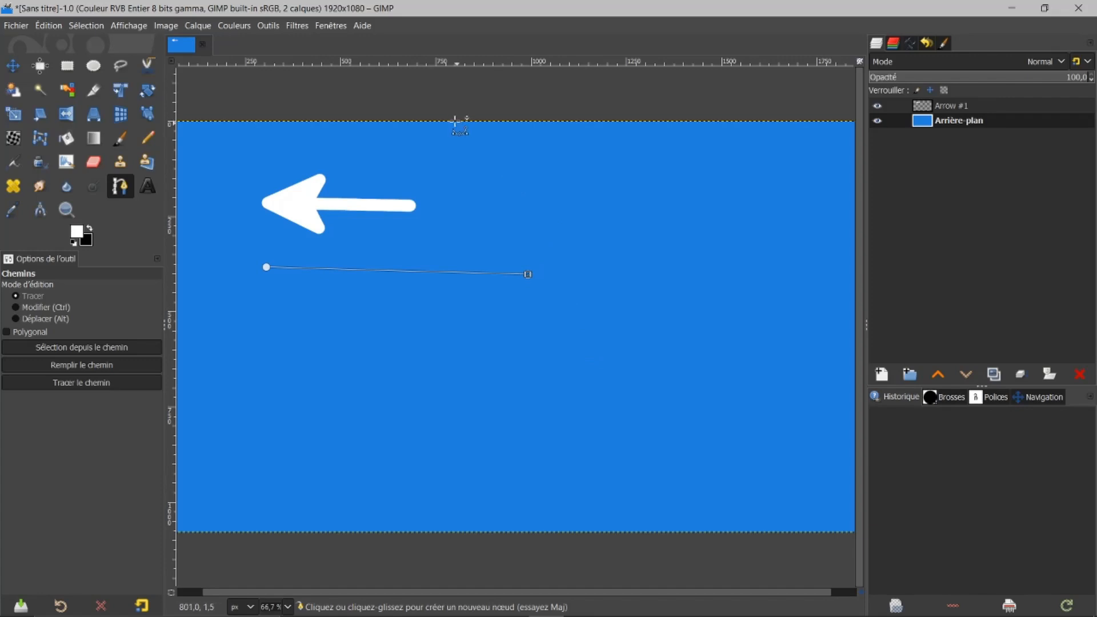
left_click(269, 28)
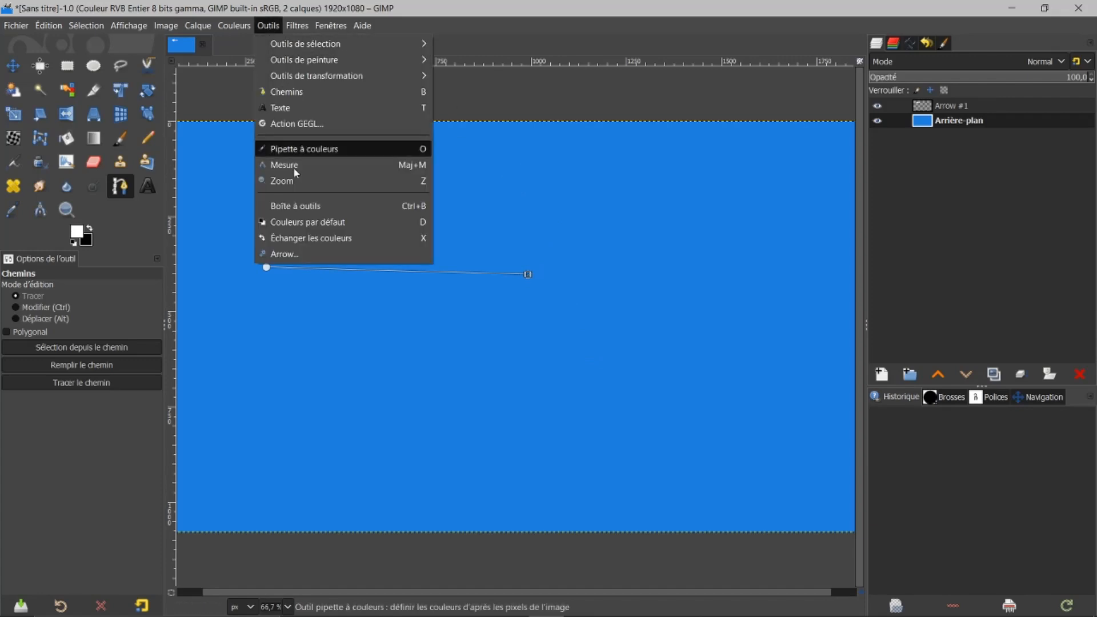
left_click(290, 254)
mouse_move(616, 154)
left_mouse_down()
mouse_move(626, 166)
mouse_move(708, 119)
mouse_move(776, 111)
left_mouse_up()
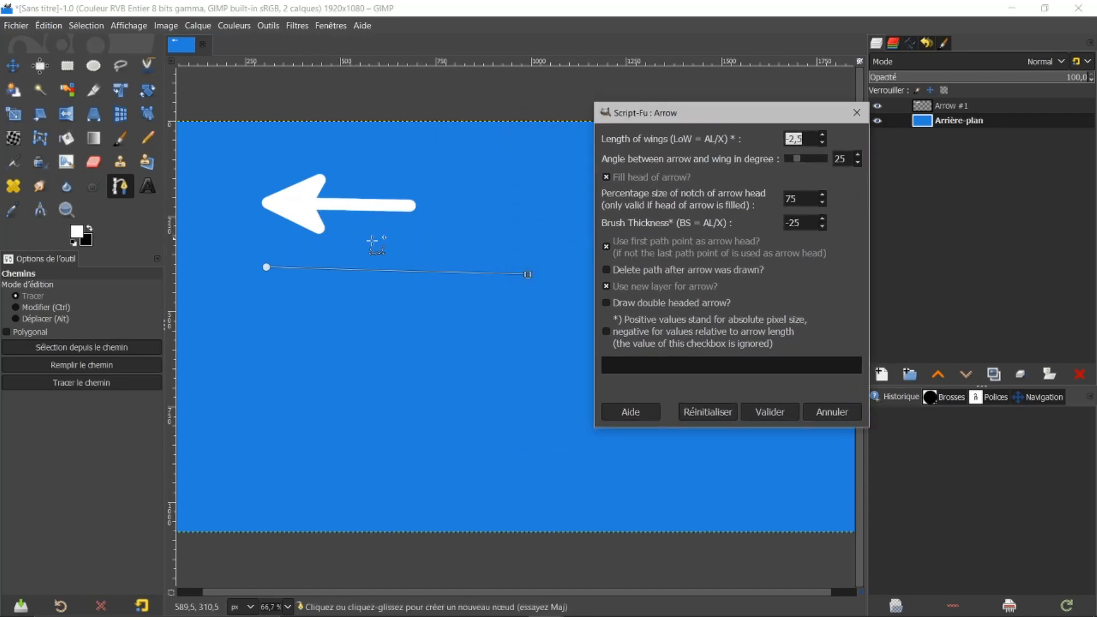
left_click(766, 412)
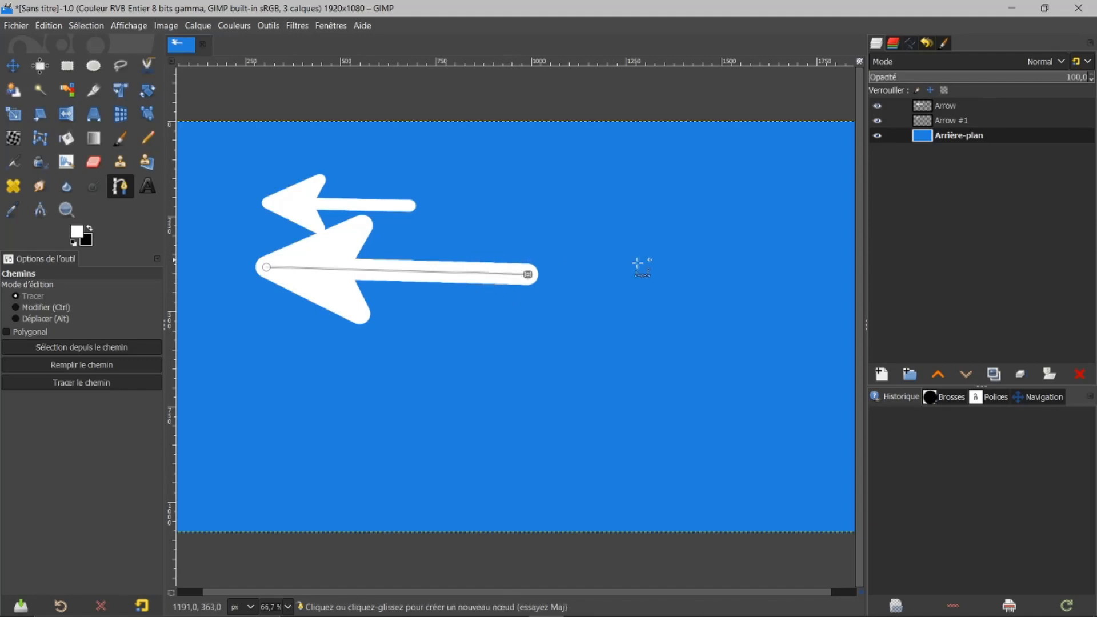
Delete the path of the large arrow and remove its Arrow layer, keeping Arrow #1.
left_click(911, 43)
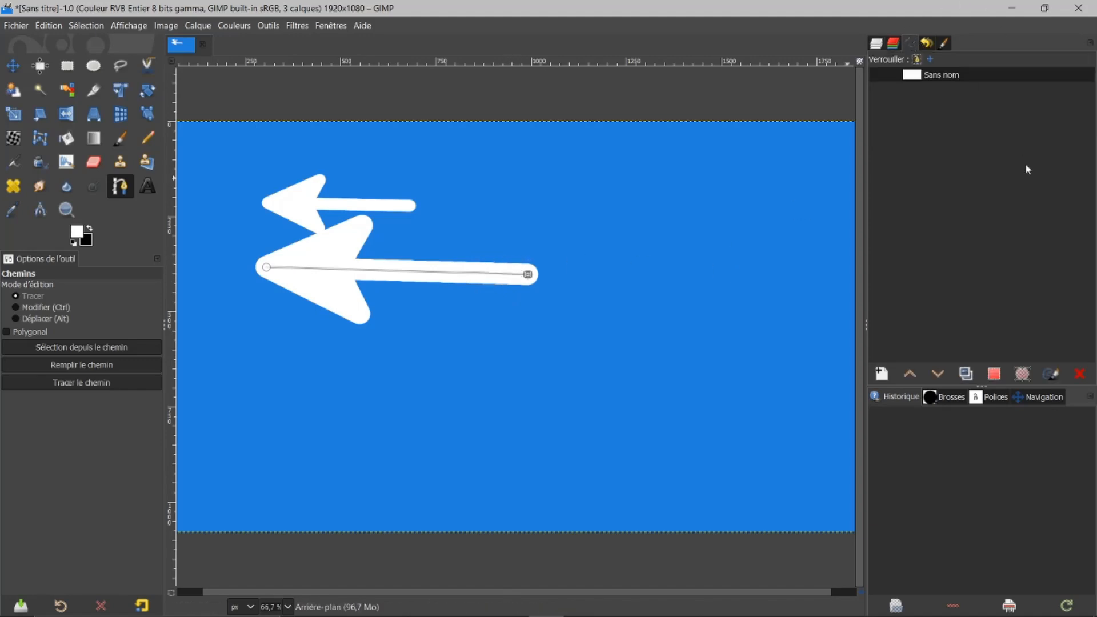
left_click(1079, 374)
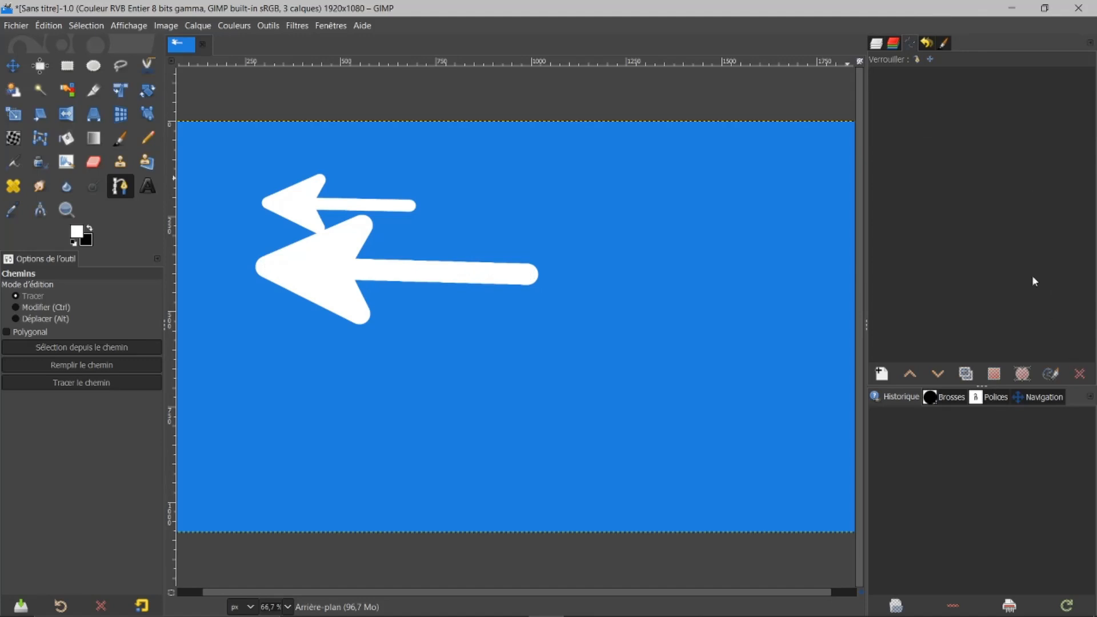
left_click(876, 45)
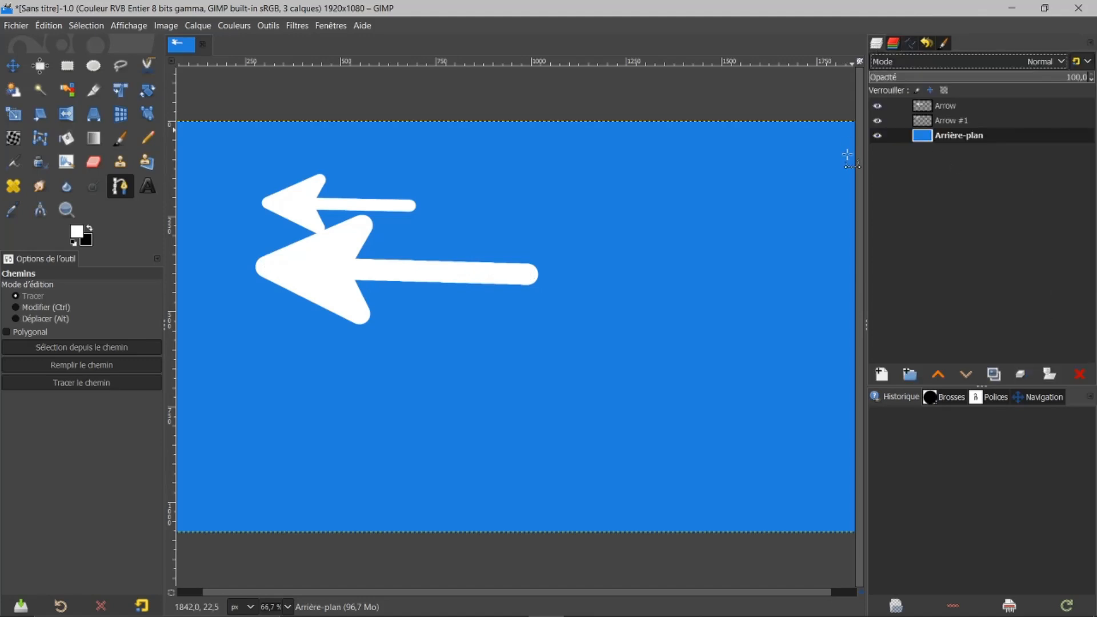
left_click(921, 111)
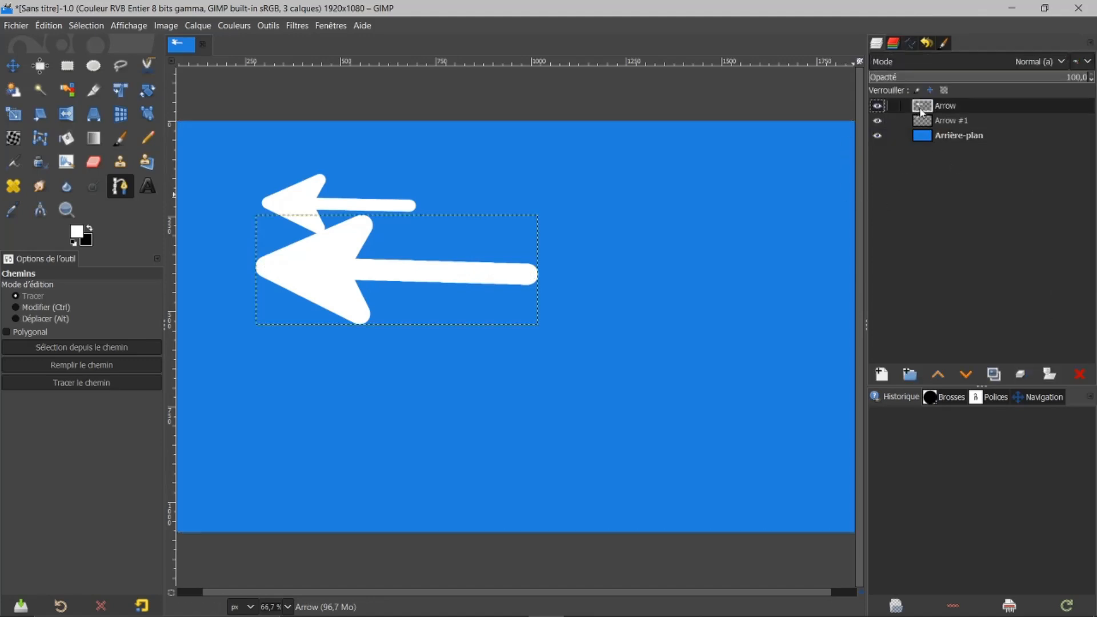
left_click(1079, 374)
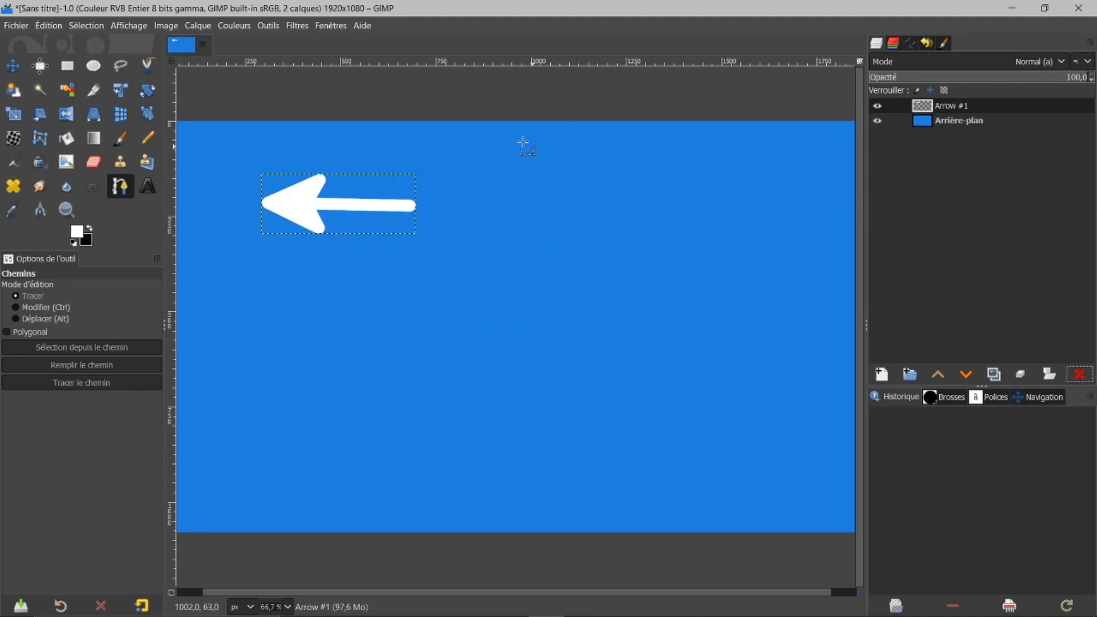
With the background layer active, draw a path about 510 px long below the first arrow and run Arrow with the head at the last path point.
left_click(925, 121)
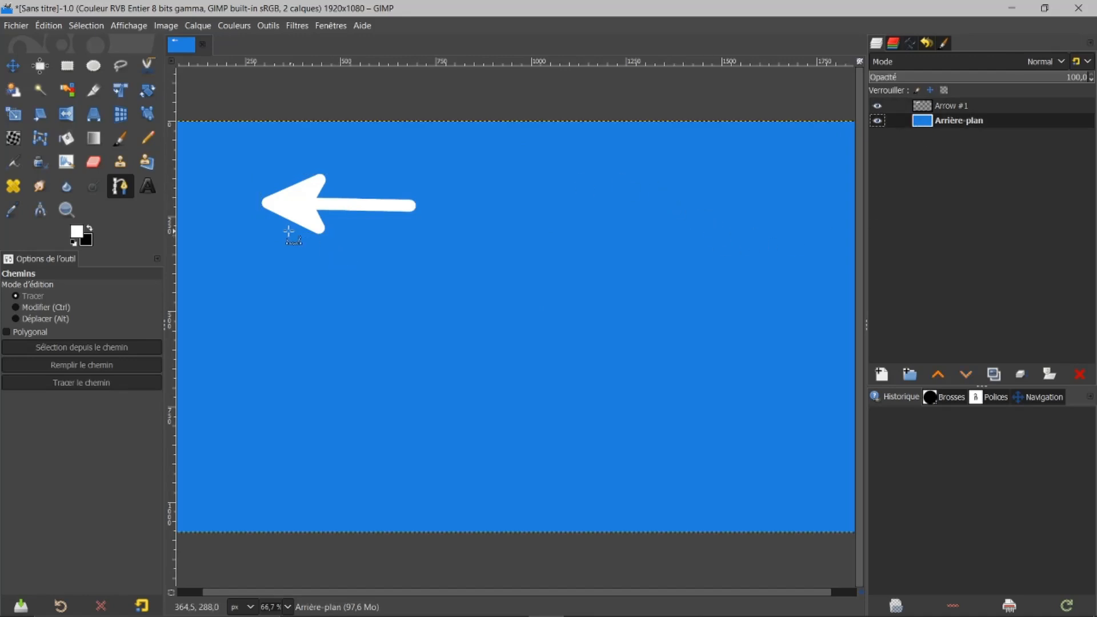
left_click(231, 293)
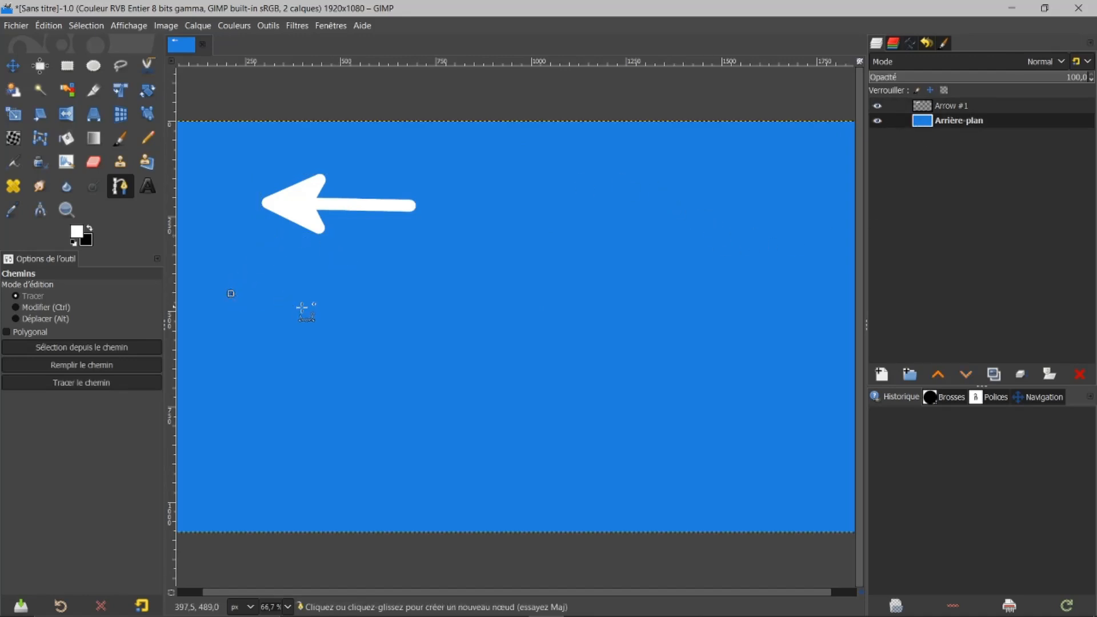
left_click(426, 296)
left_click(261, 28)
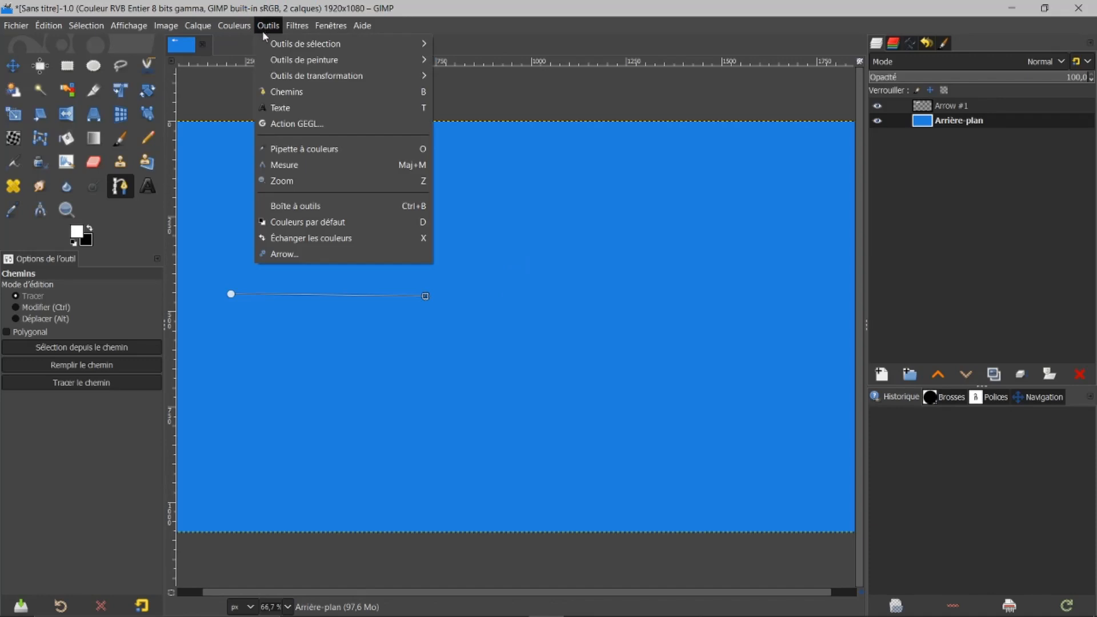
left_click(275, 256)
left_click_drag(557, 160, 756, 110)
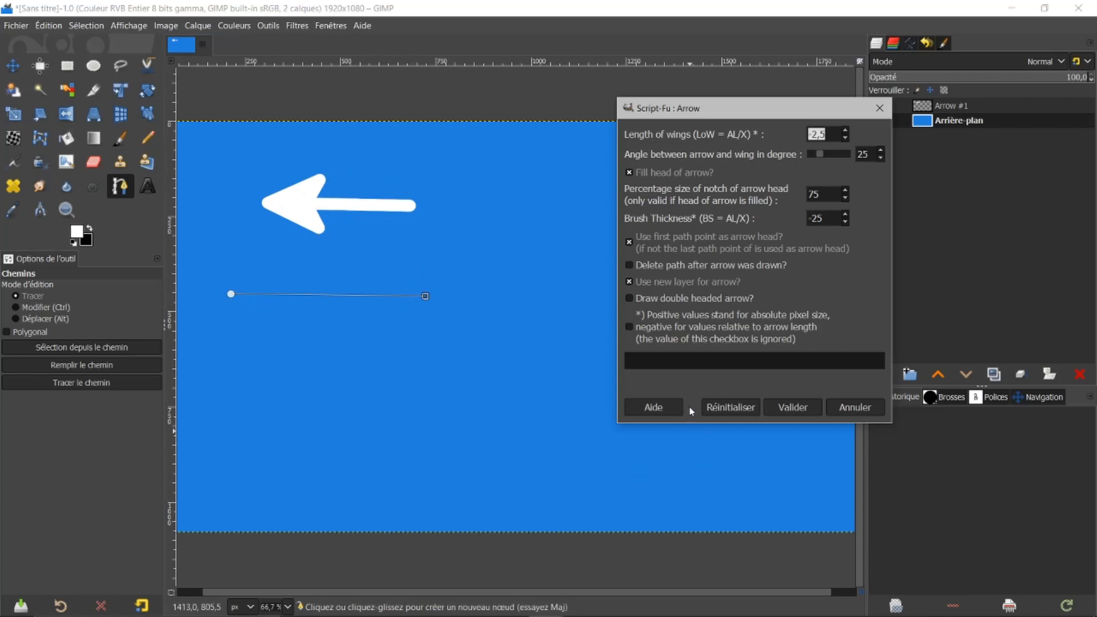
left_click(629, 241)
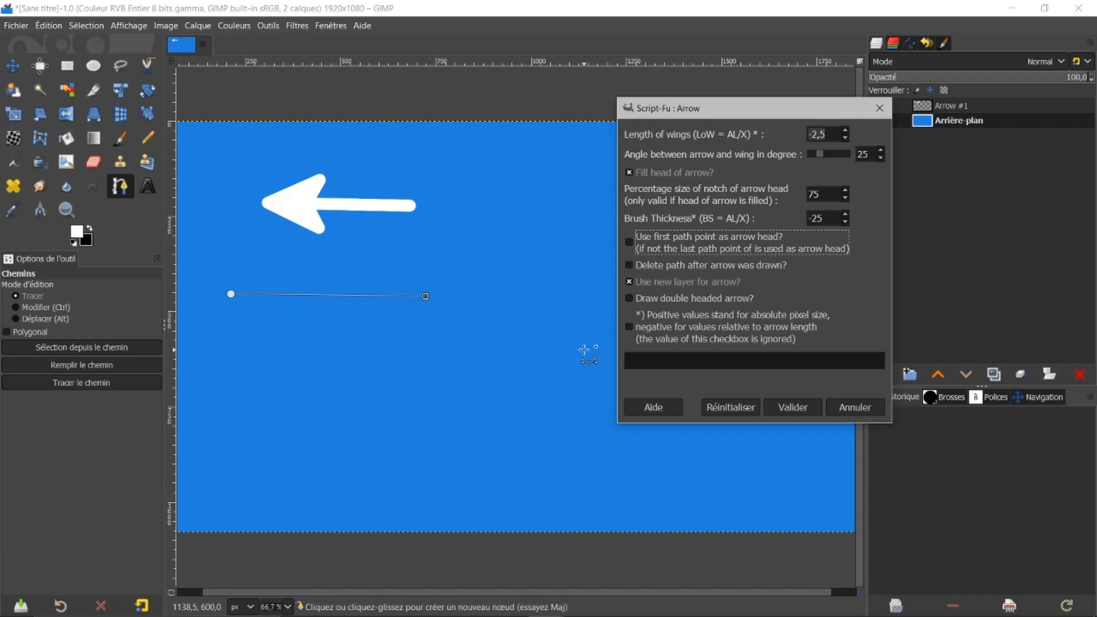
left_click(794, 407)
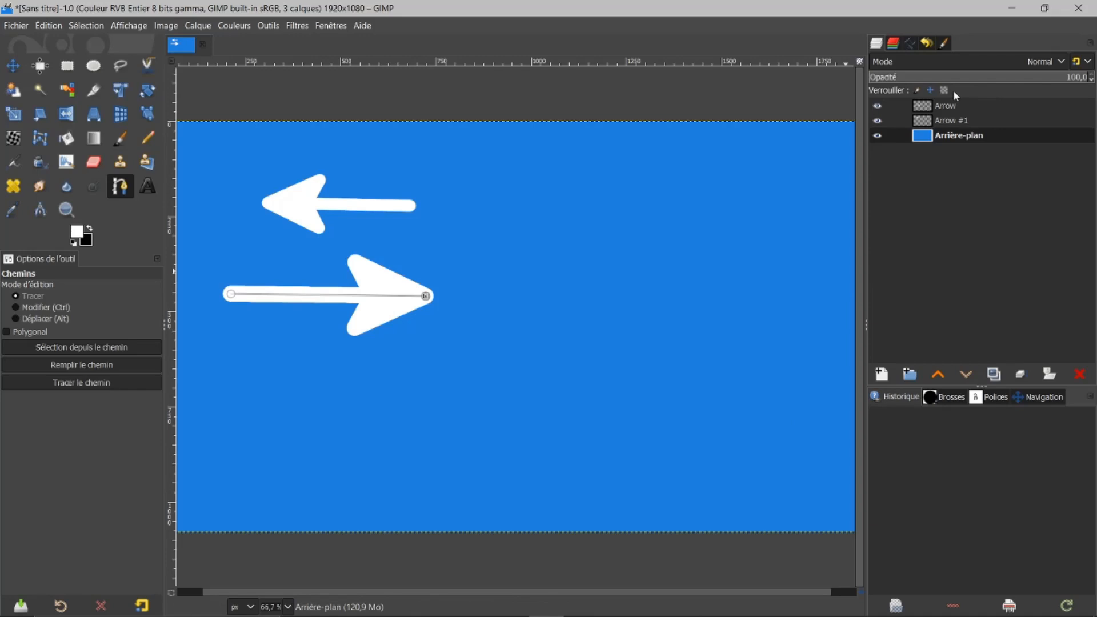
Delete the path left over from the right-pointing arrow and return to the layer list.
left_click(911, 43)
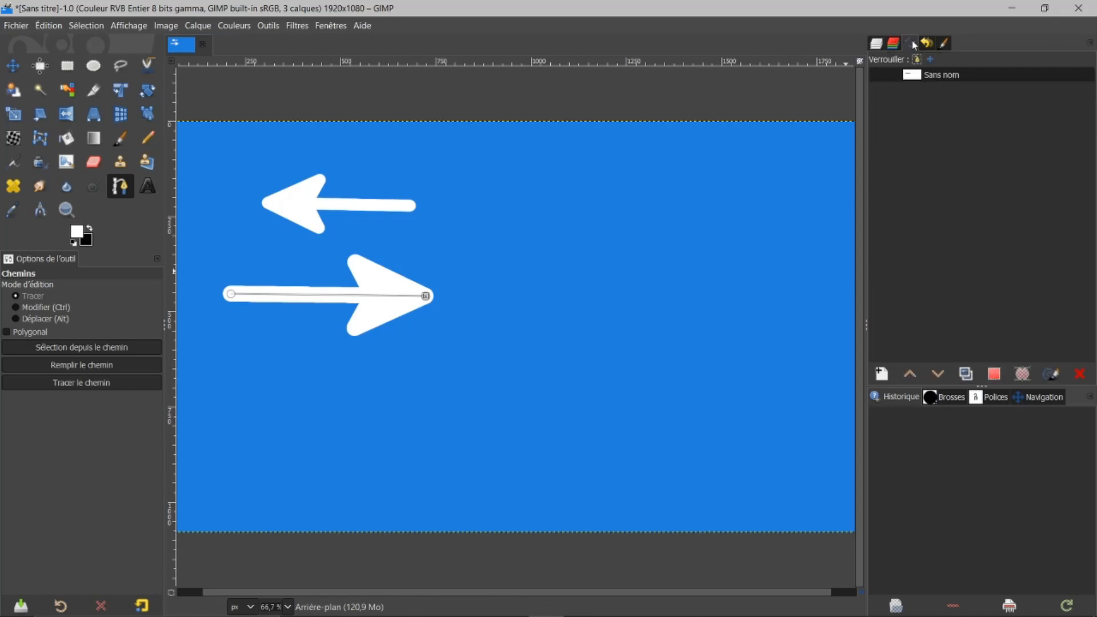
left_click(1080, 377)
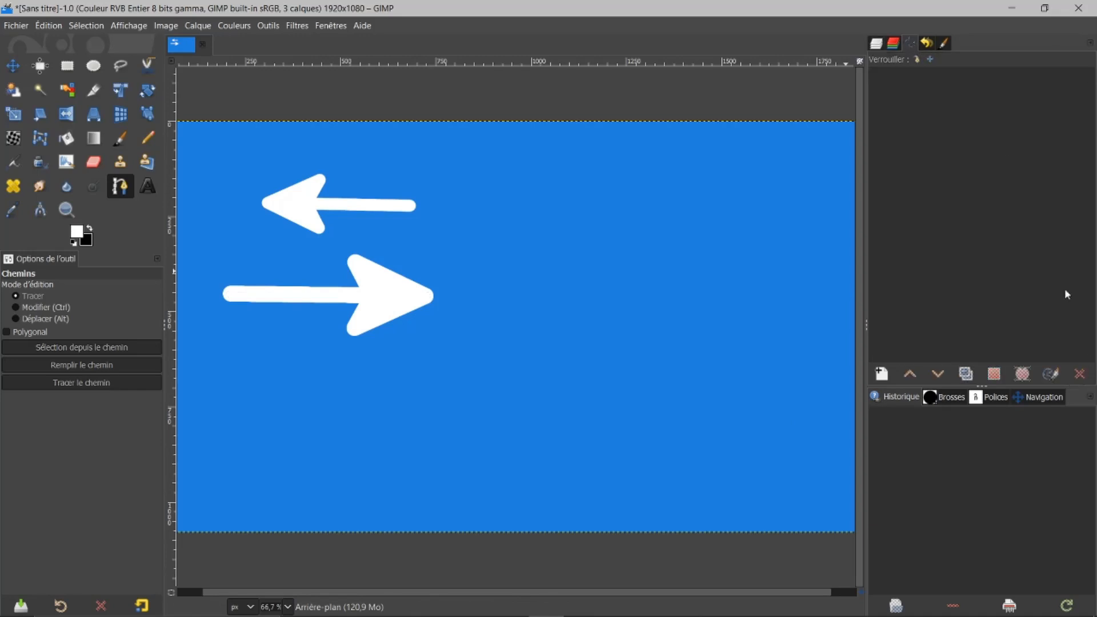
left_click(877, 45)
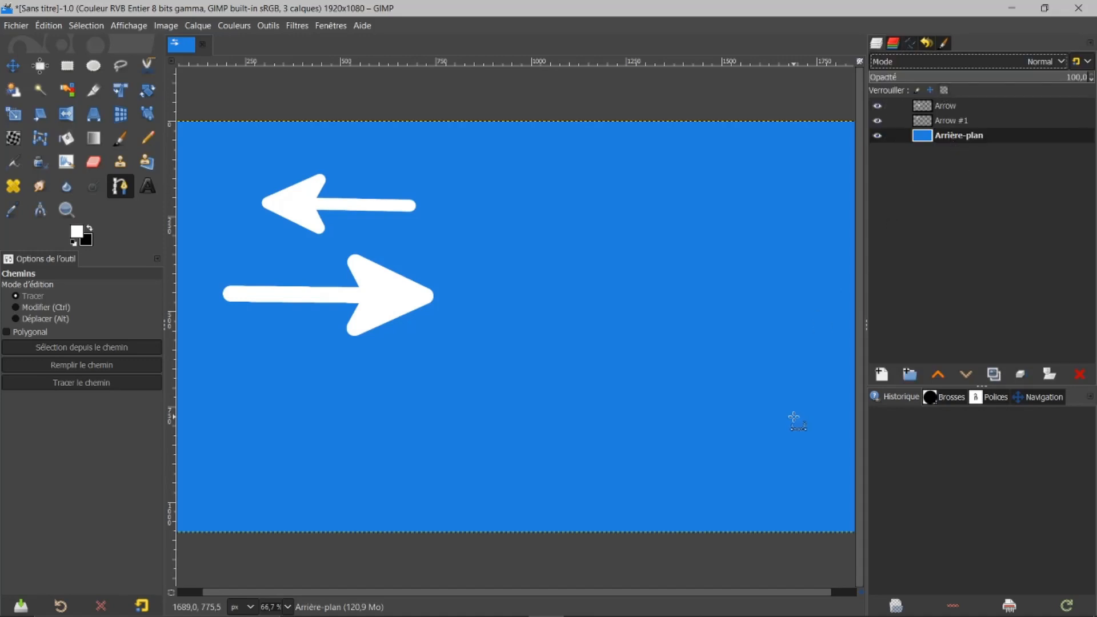
Draw a path about 530 px long below the second arrow, run Arrow with path deletion after drawing enabled, and check the path list.
left_click(225, 381)
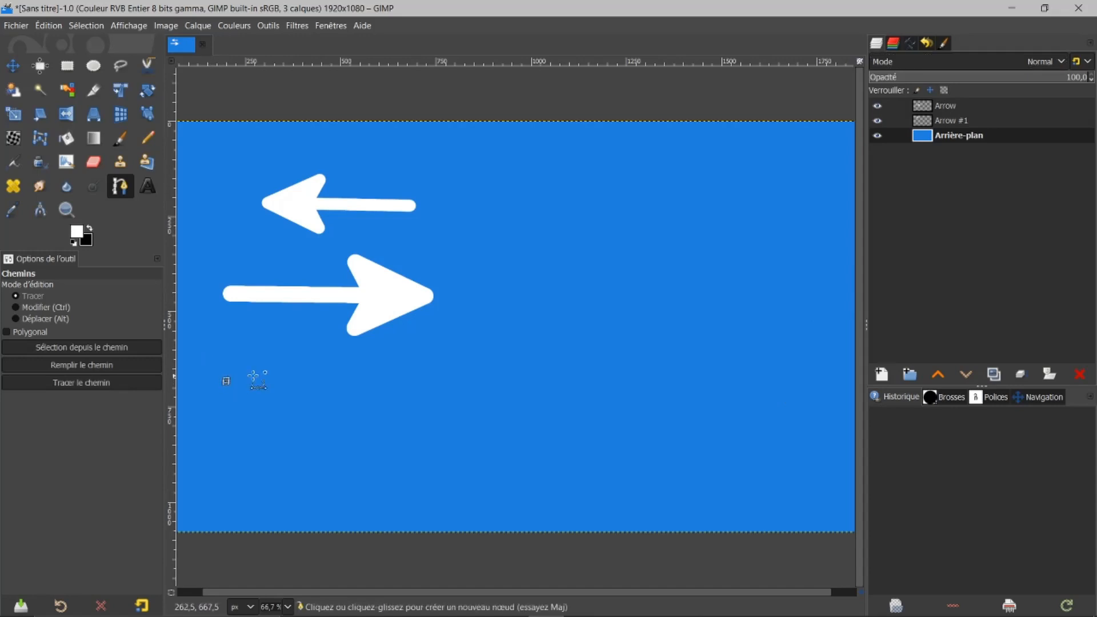
left_click(427, 389)
left_click(266, 28)
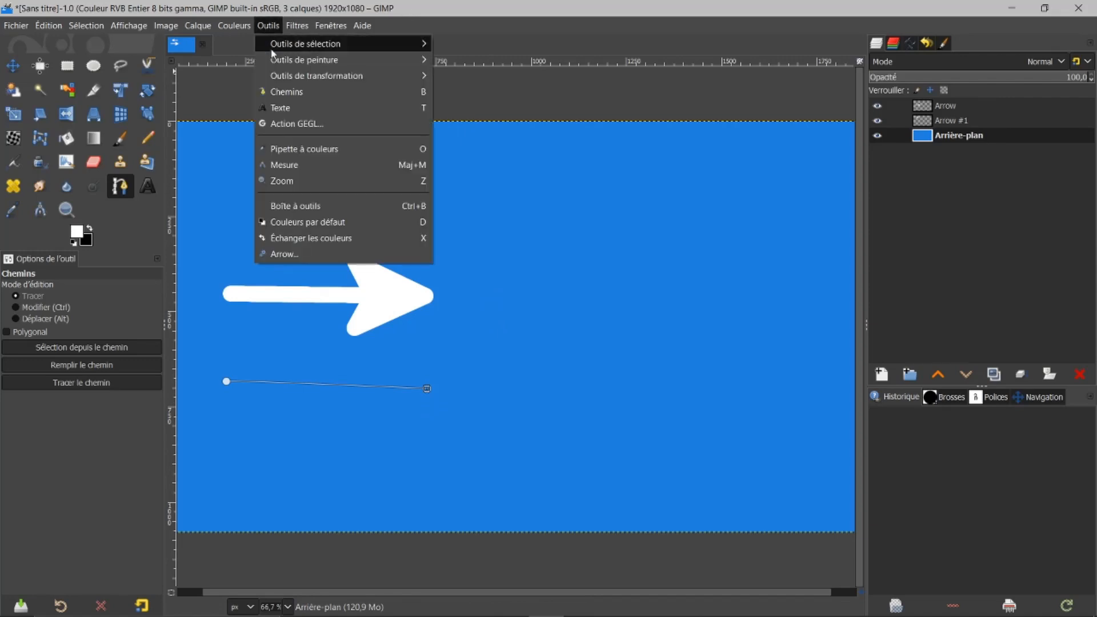
left_click(266, 257)
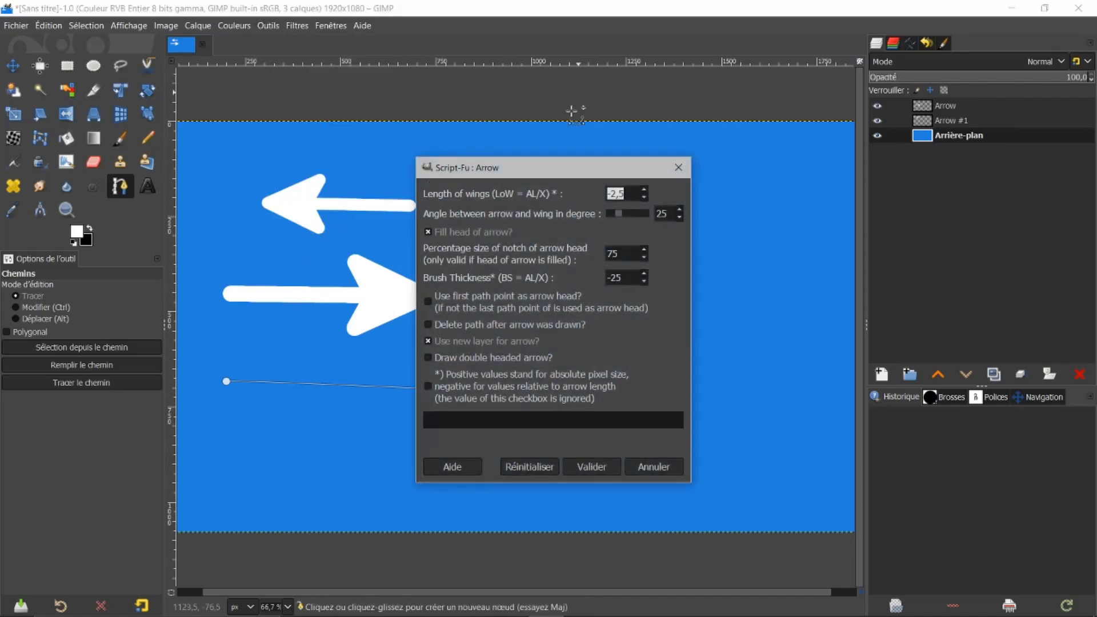
left_click_drag(563, 168, 669, 114)
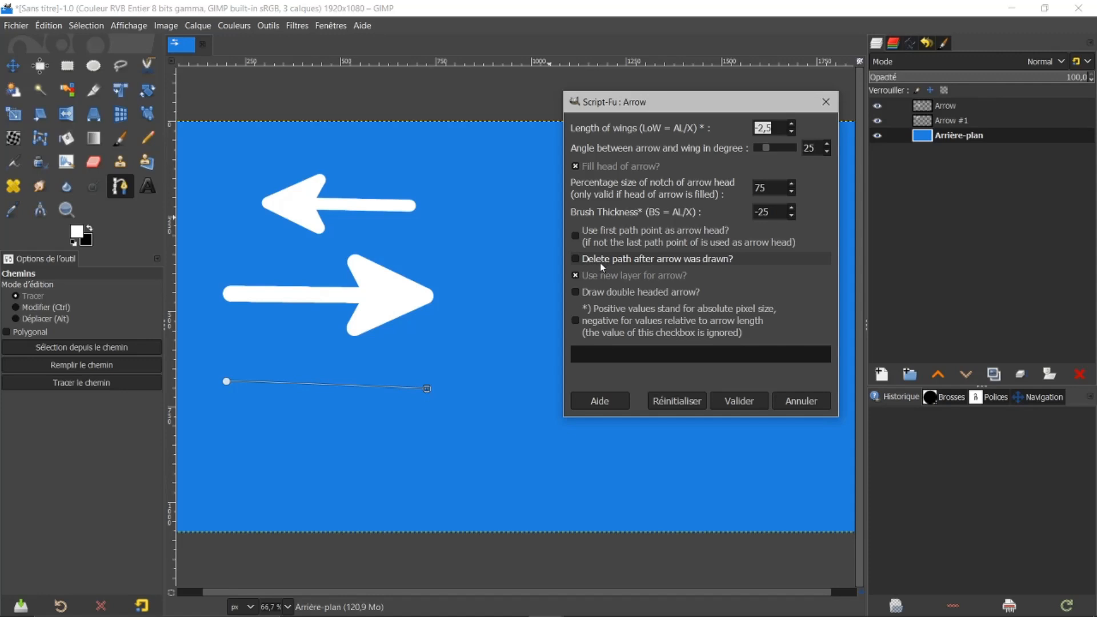
left_click(578, 260)
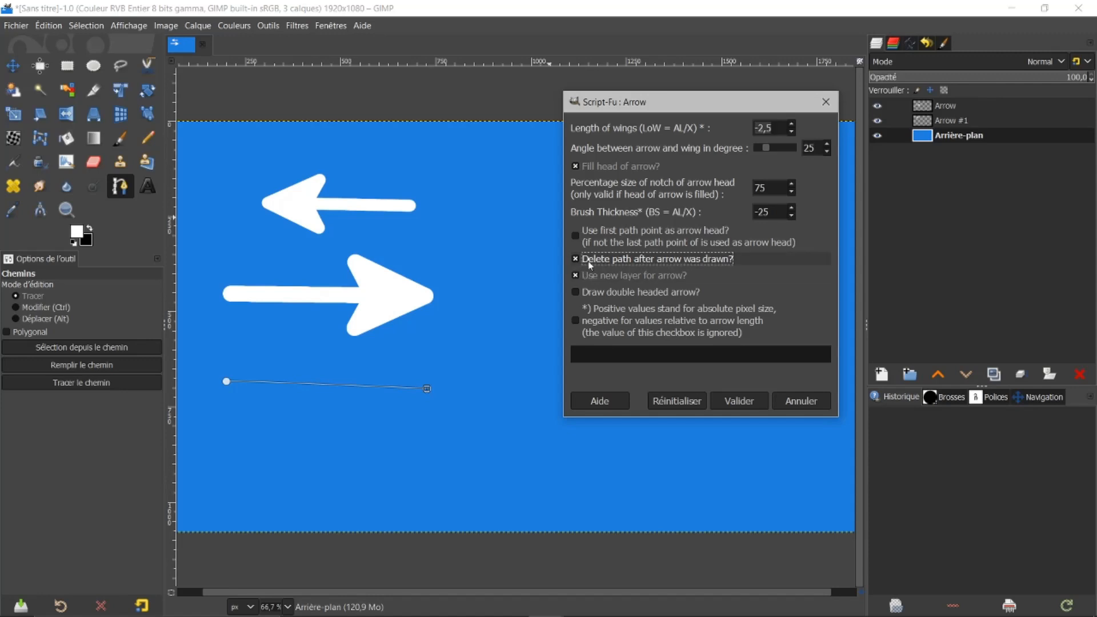
left_click(737, 400)
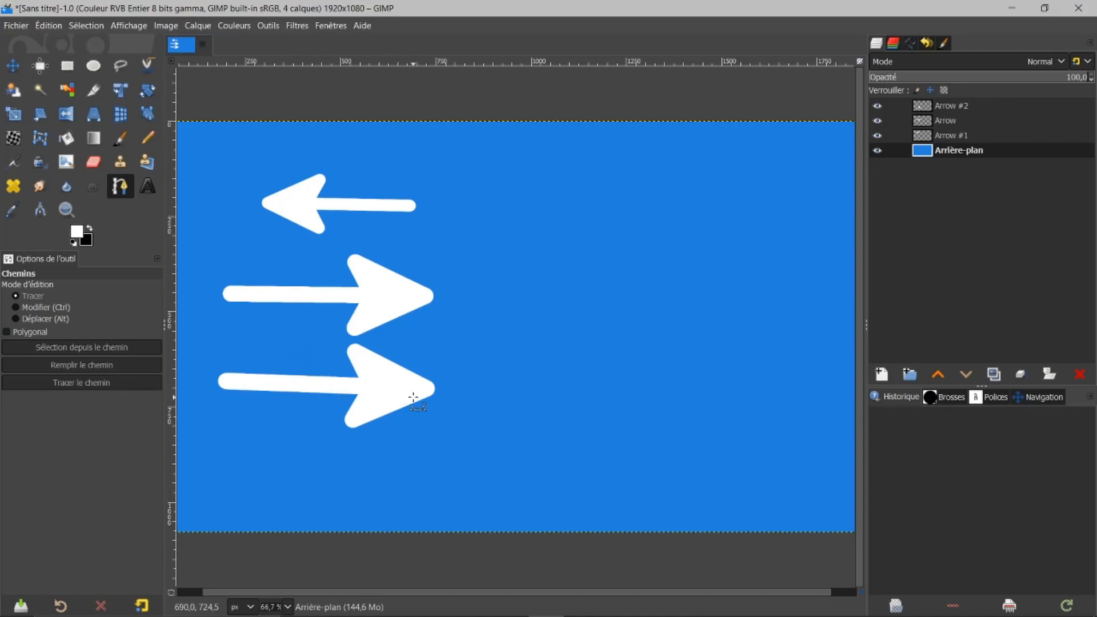
left_click(911, 44)
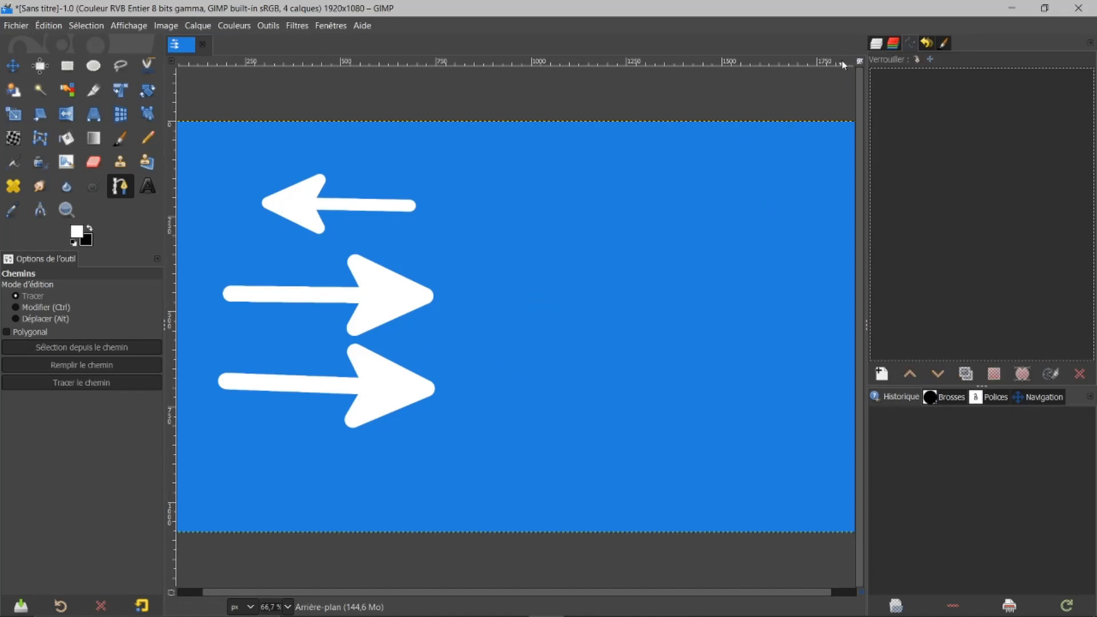
left_click(875, 45)
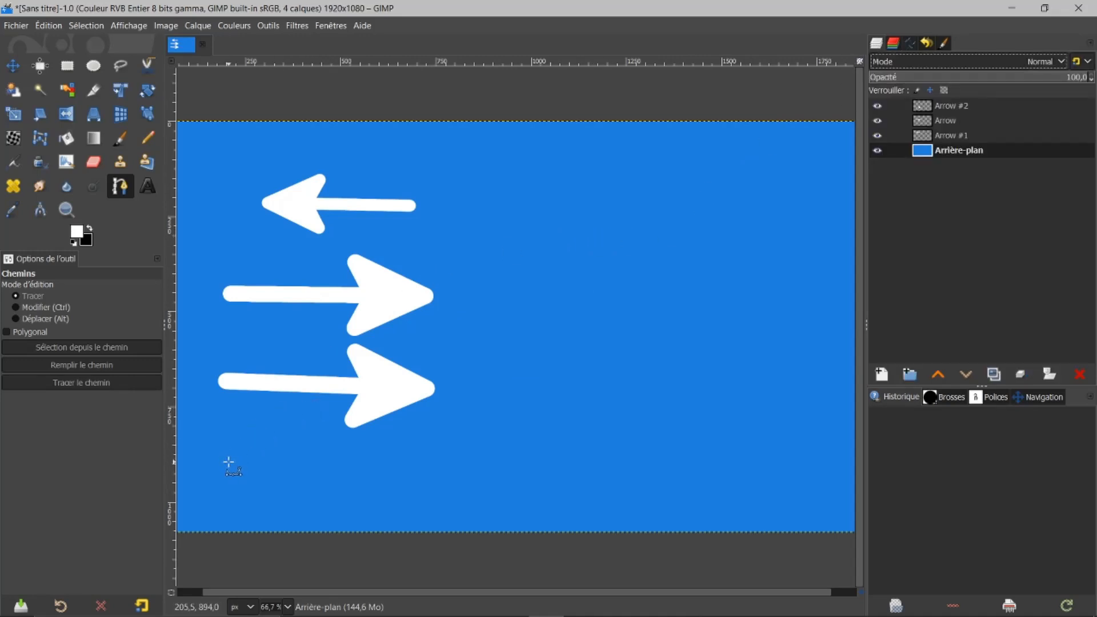
Draw a horizontal path about 495 px long below the third arrow and open the Arrow script settings for it.
left_click(225, 472)
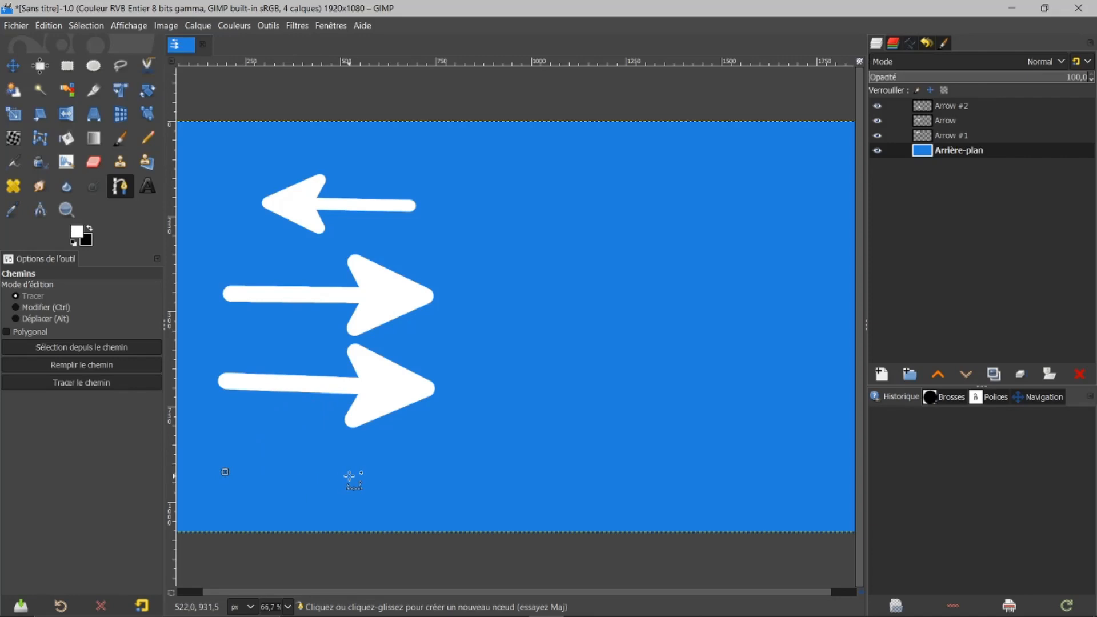
left_click(413, 467)
left_click(267, 25)
left_click(292, 259)
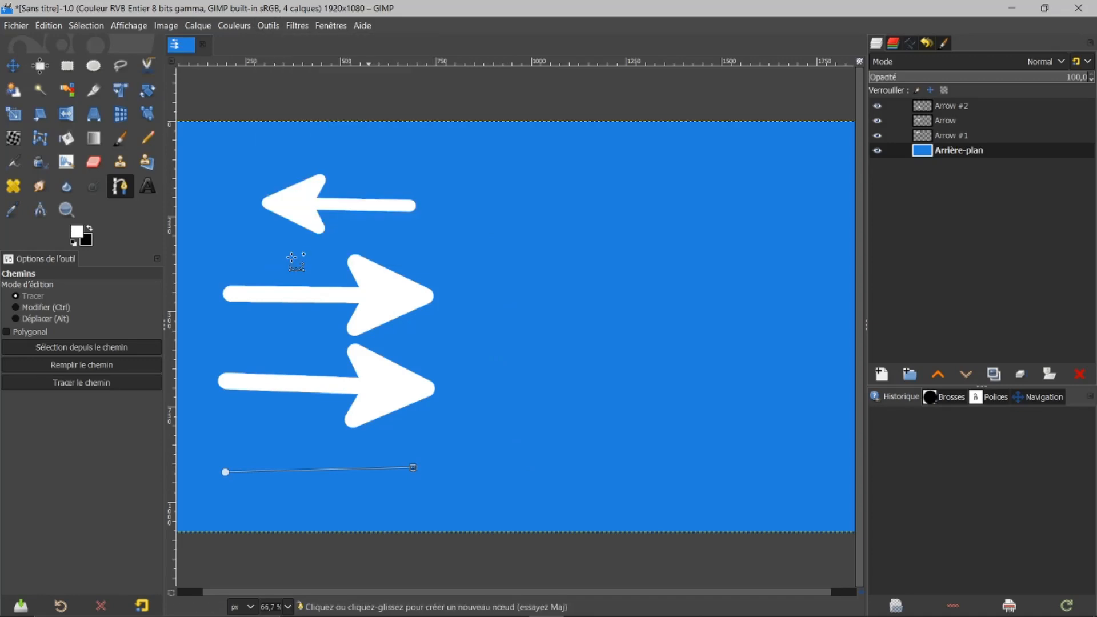
left_click_drag(574, 168, 653, 119)
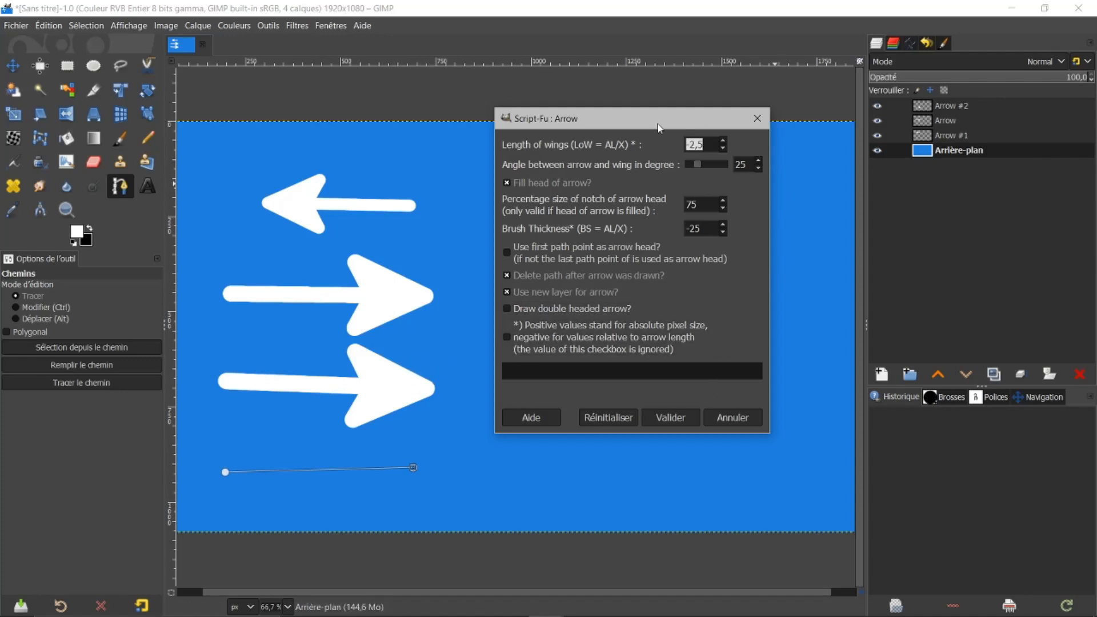
left_click_drag(661, 125, 768, 113)
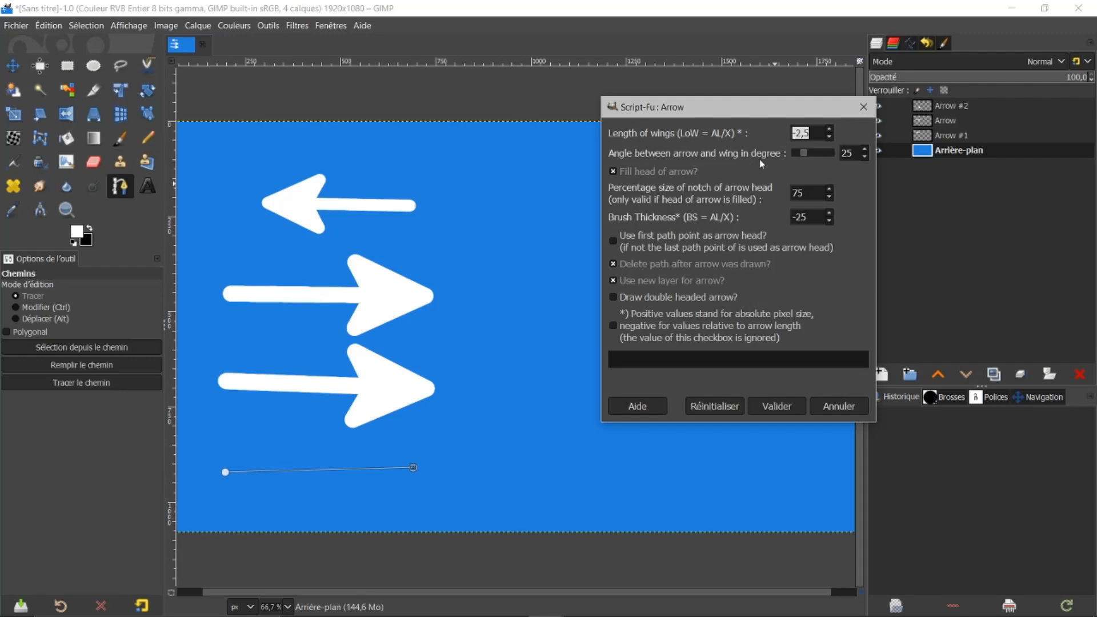
Set the arrow's wing length to 45, the wing angle to 20 degrees and the head notch percentage to 100.
left_click(830, 130)
left_click(830, 130)
left_click(829, 131)
left_click(828, 137)
left_click(828, 137)
double_click(817, 135)
left_click(866, 157)
left_click(864, 150)
left_click(829, 190)
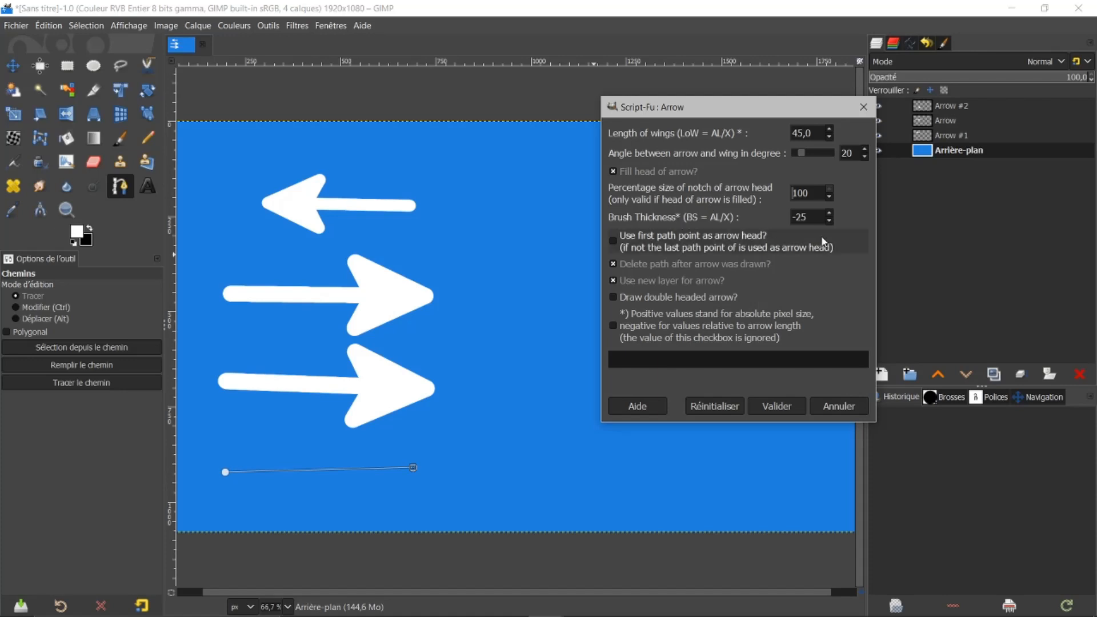
Raise the brush thickness to a small positive absolute pixel size and draw the arrow.
left_click(829, 213)
left_click(829, 212)
left_click(830, 212)
left_click(829, 212)
left_click(828, 212)
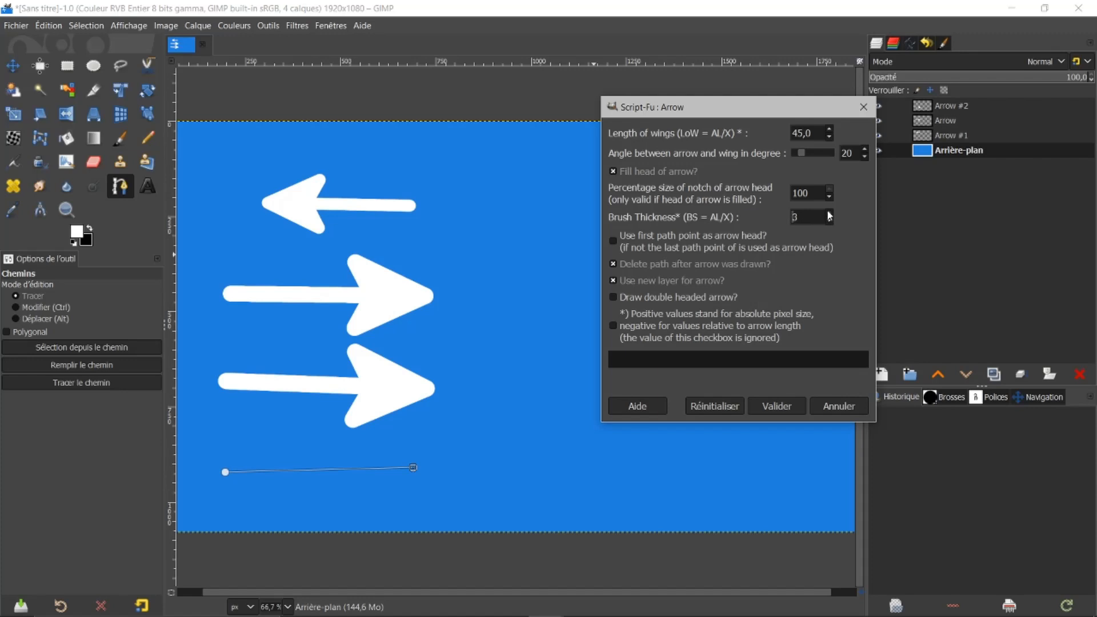
left_click(829, 215)
left_click(775, 406)
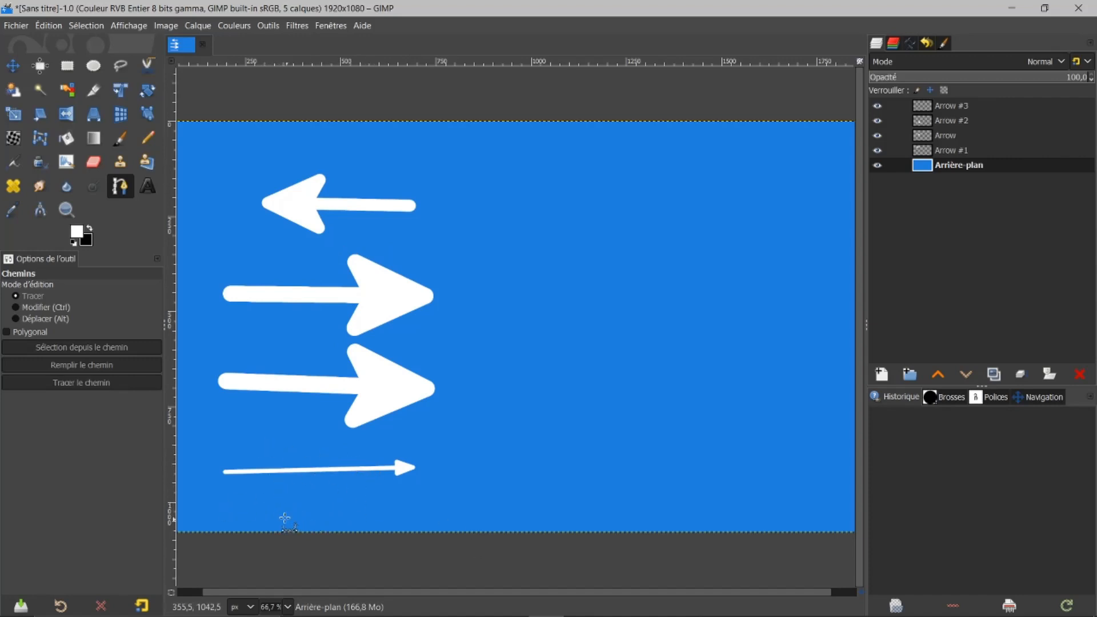
Draw a nearly horizontal path about 765 px long below the thin arrow and run Arrow on it with the same settings.
left_click(225, 505)
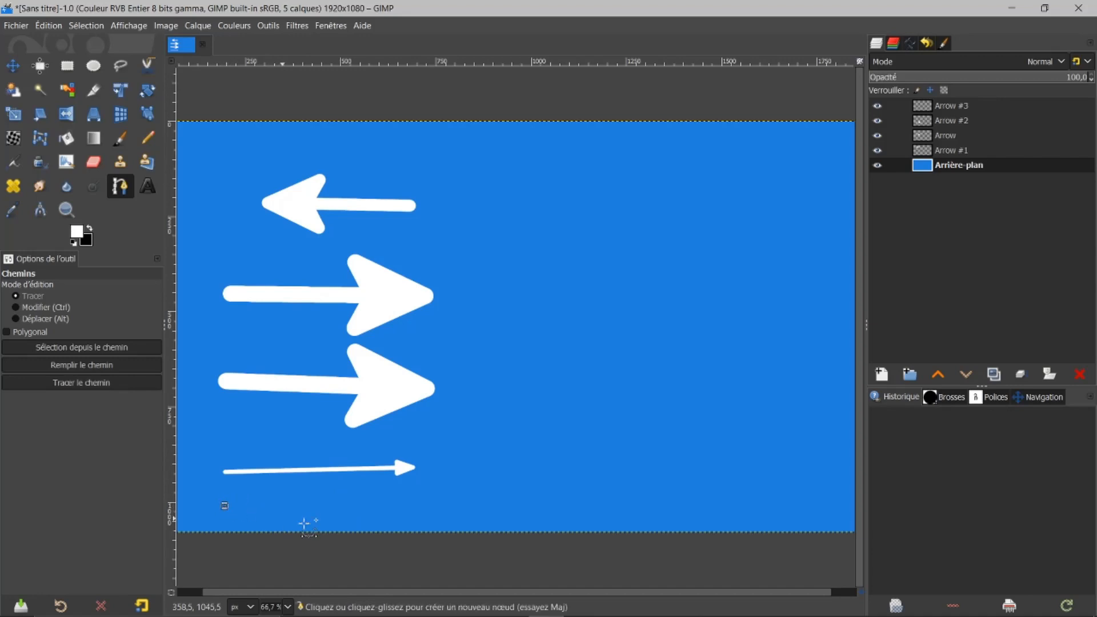
left_click(516, 510)
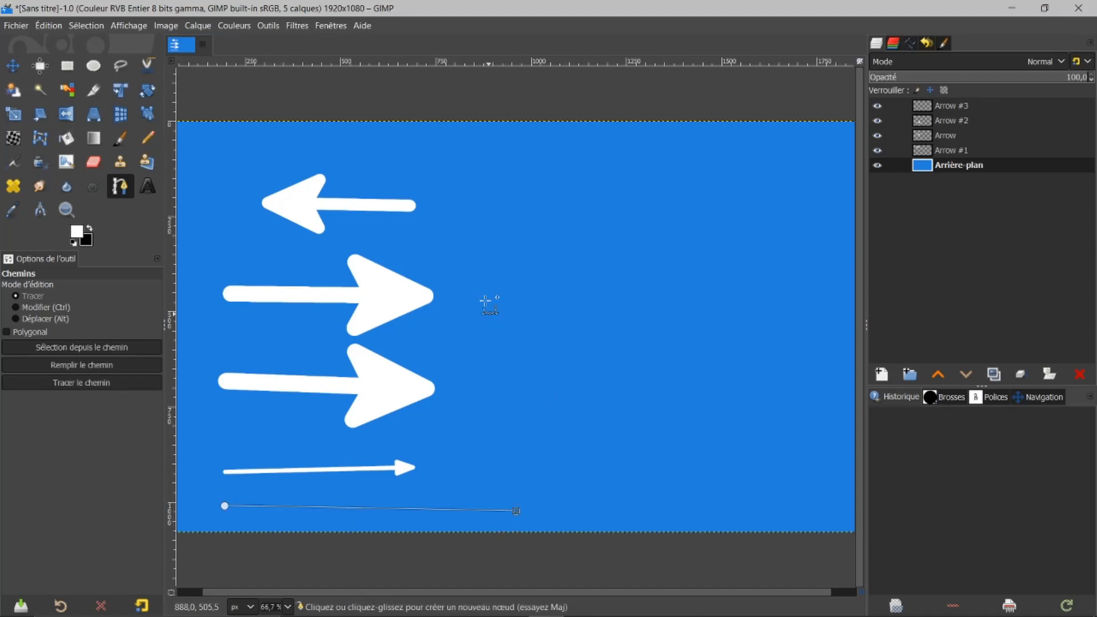
left_click(272, 26)
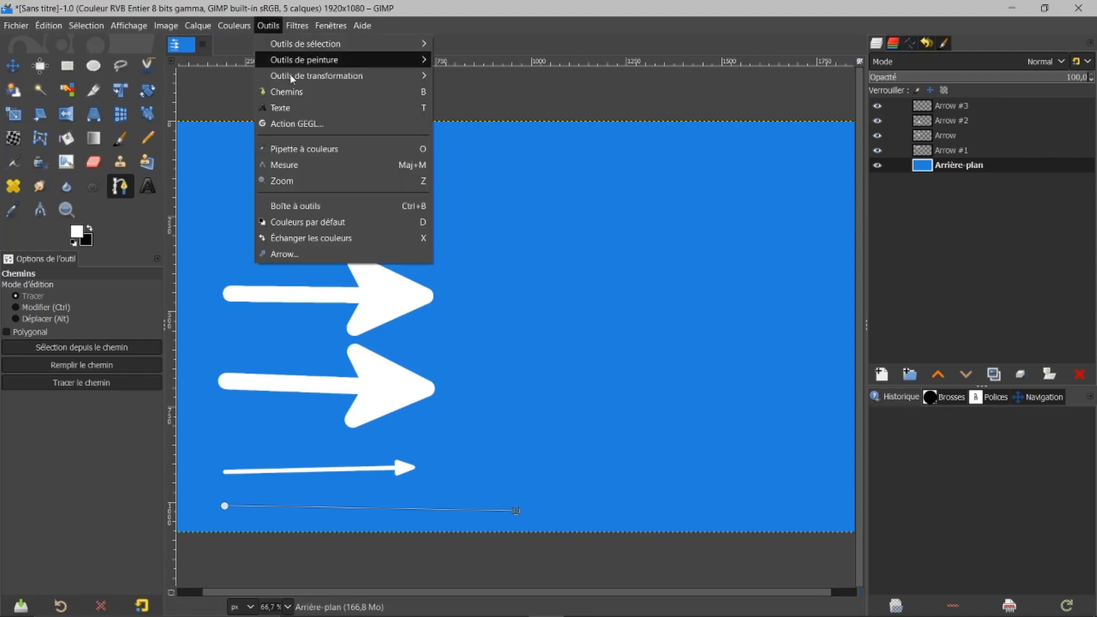
left_click(268, 255)
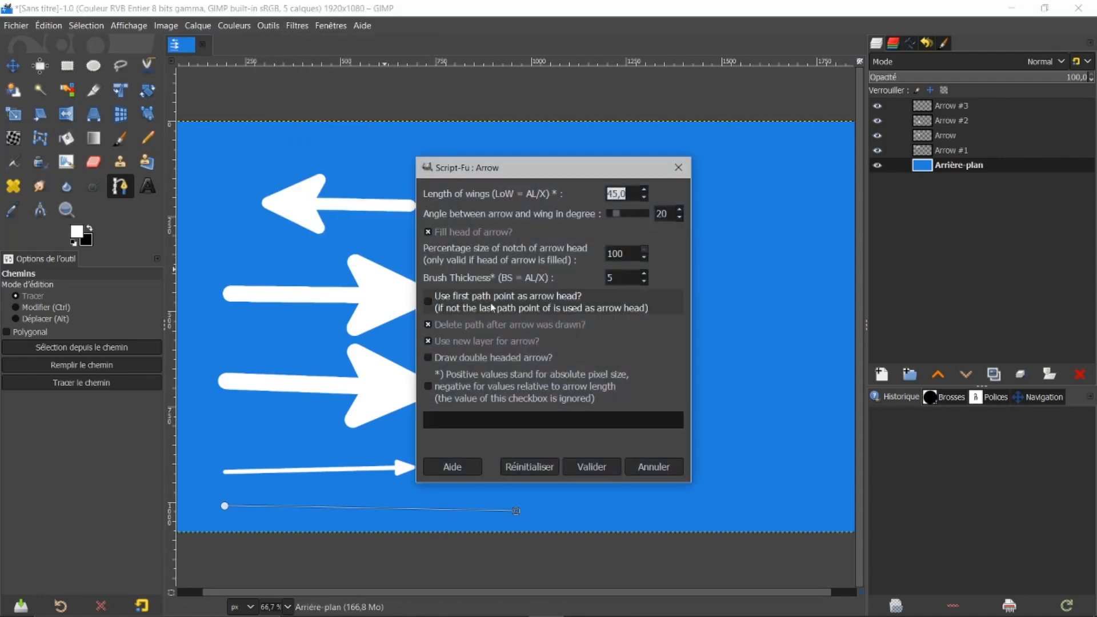
left_click(592, 467)
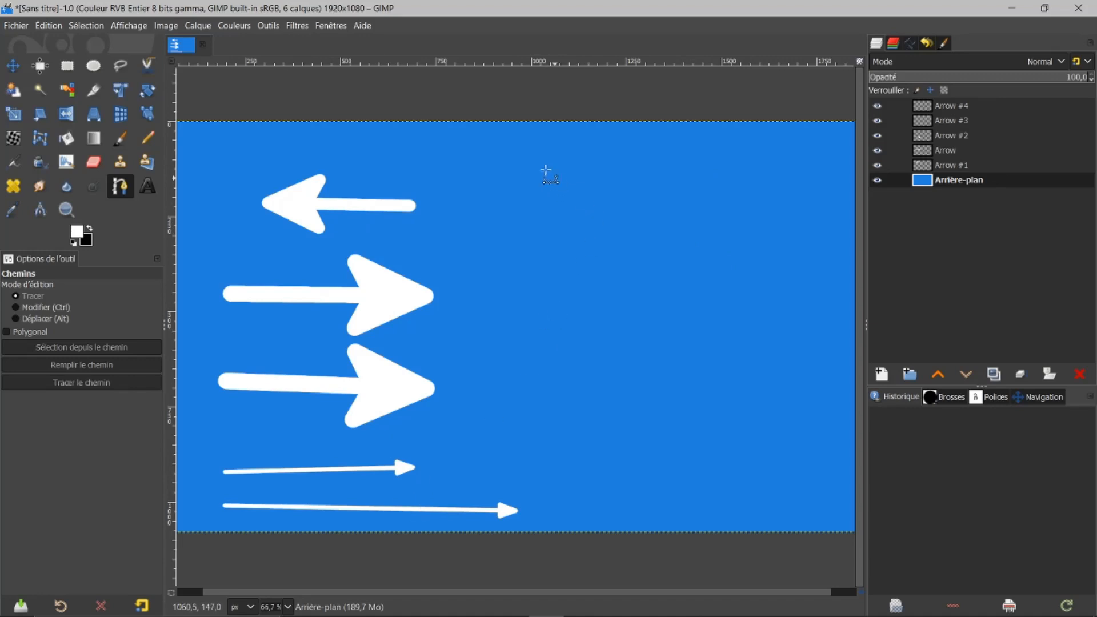
Draw a horizontal path about 540 px long in the image's upper right area and open the Arrow script settings for it.
left_click(524, 168)
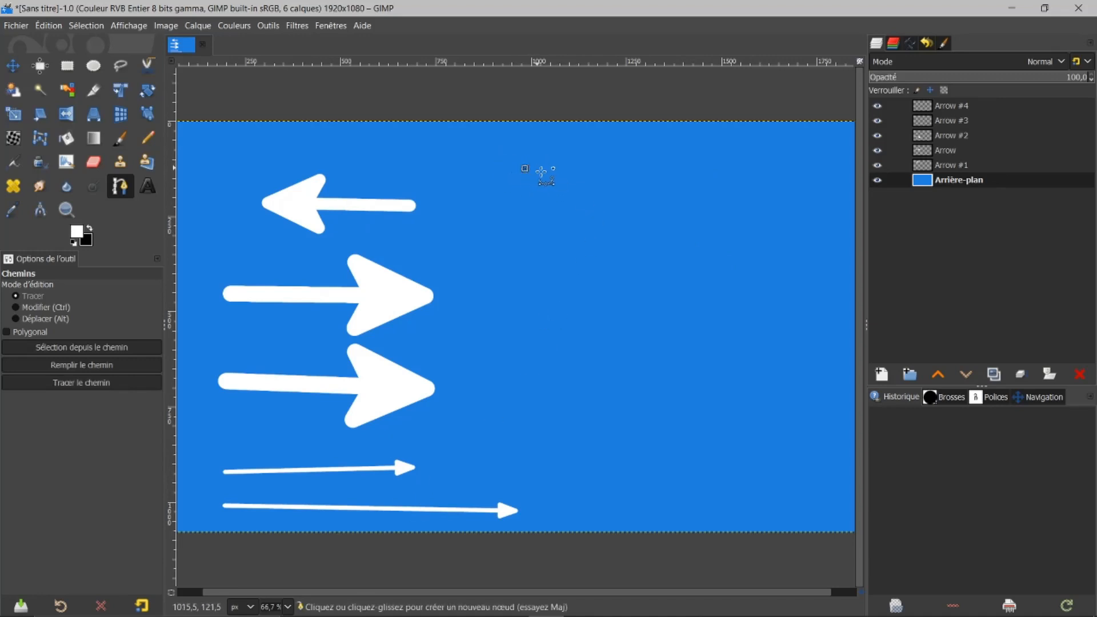
left_click(729, 170)
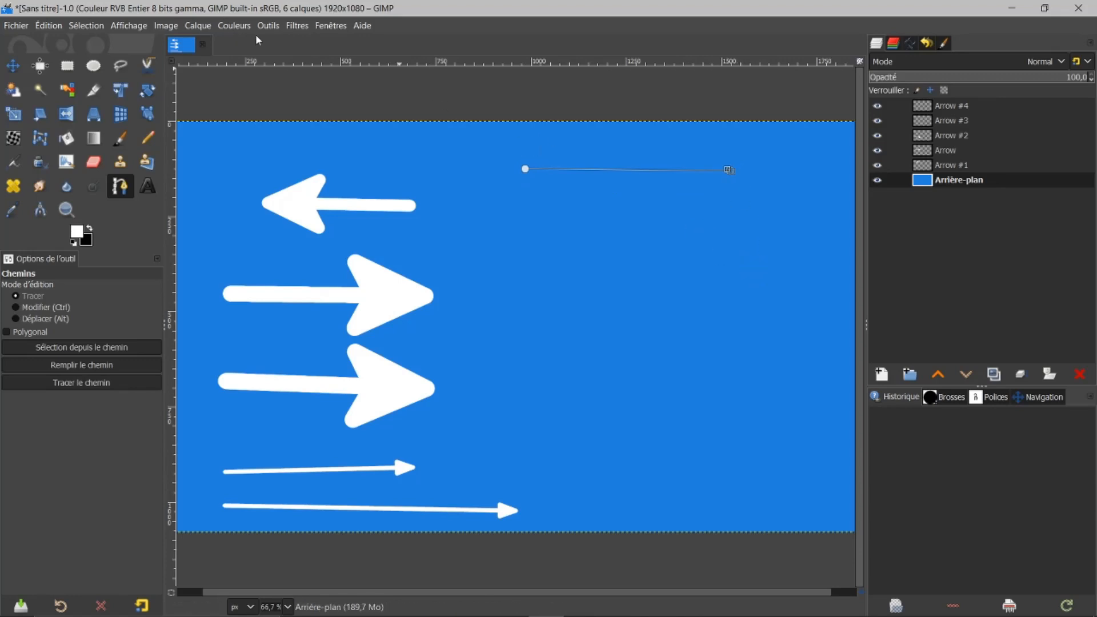
left_click(270, 24)
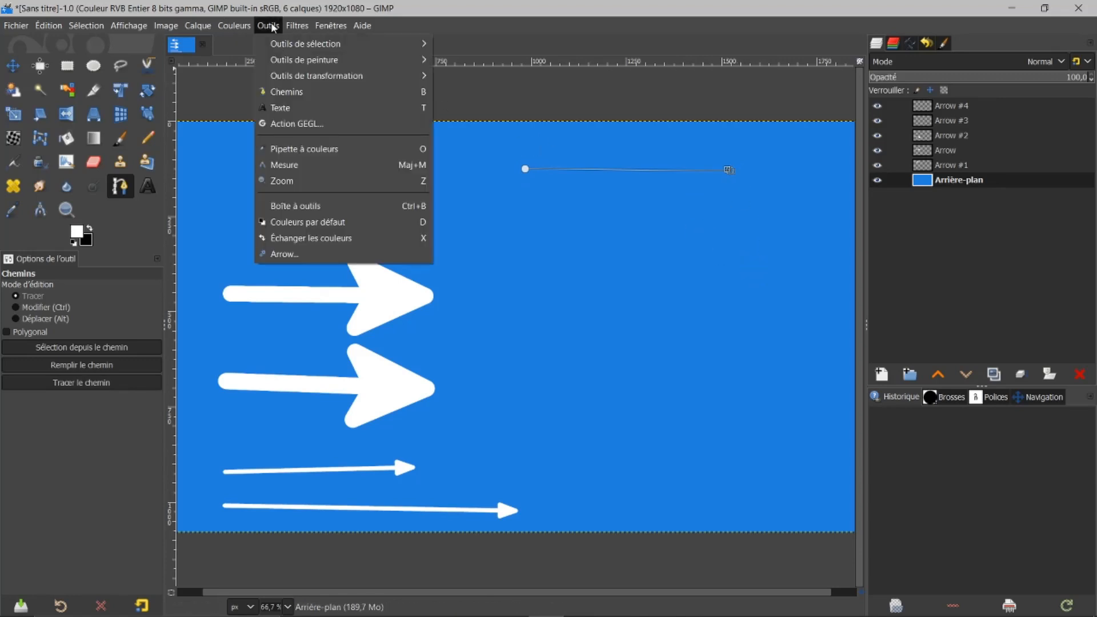
left_click(284, 254)
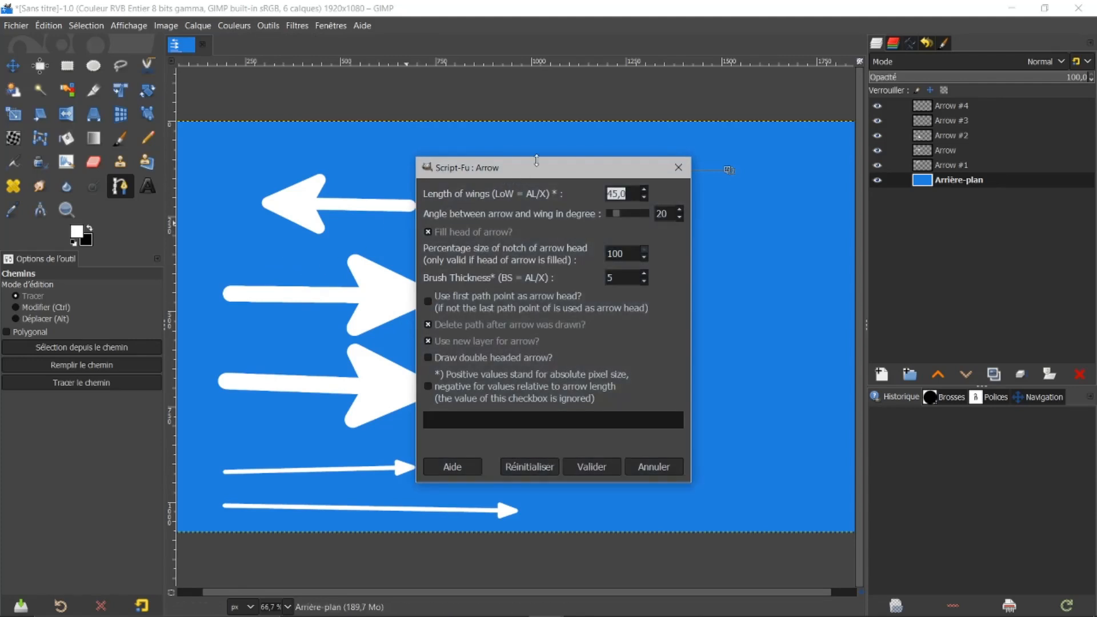
left_click_drag(537, 164, 442, 123)
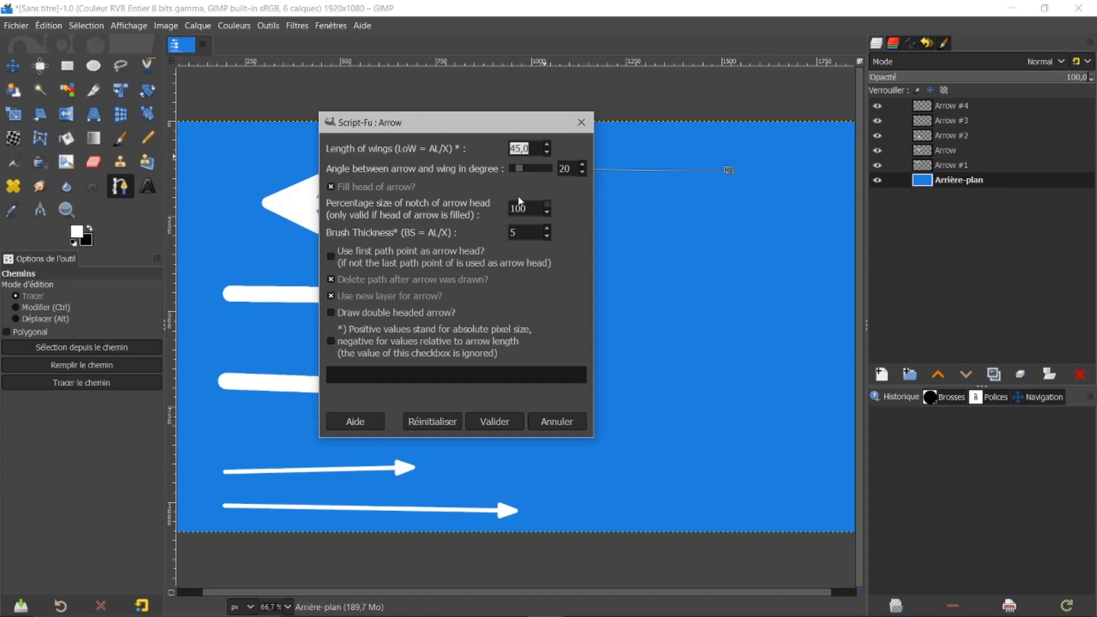
Set the head notch percentage to 75 and the brush thickness to 8, and draw the arrow.
left_click(547, 212)
left_click(547, 213)
left_click(548, 229)
left_click(548, 229)
left_click(491, 422)
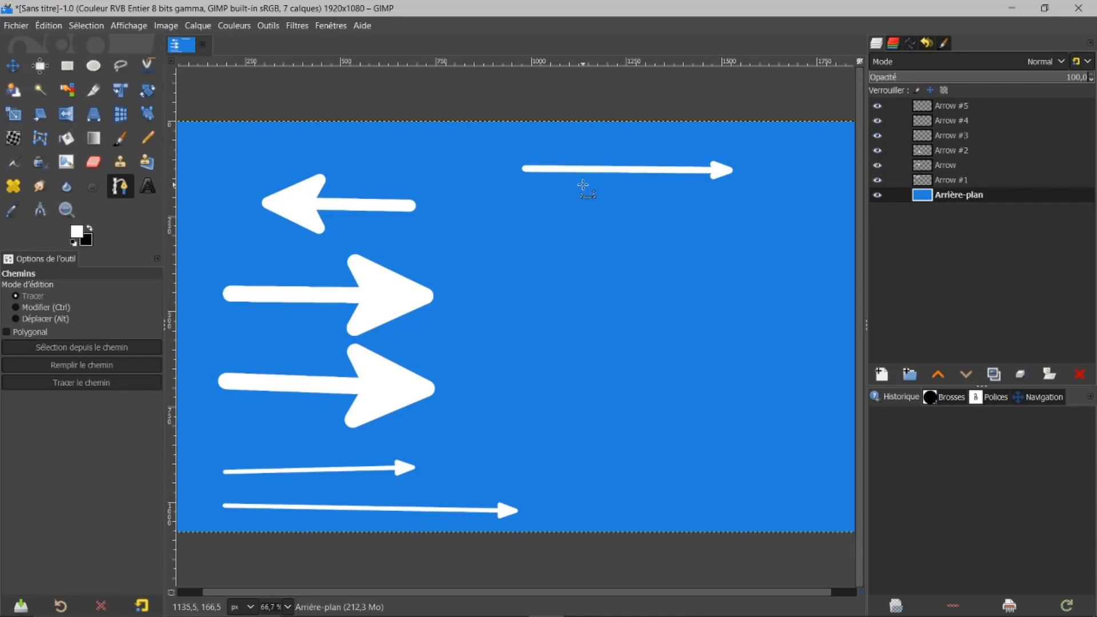
Draw a horizontal path about 545 px long below the upper-right arrow and run Arrow with a wing length of 75.
left_click(525, 217)
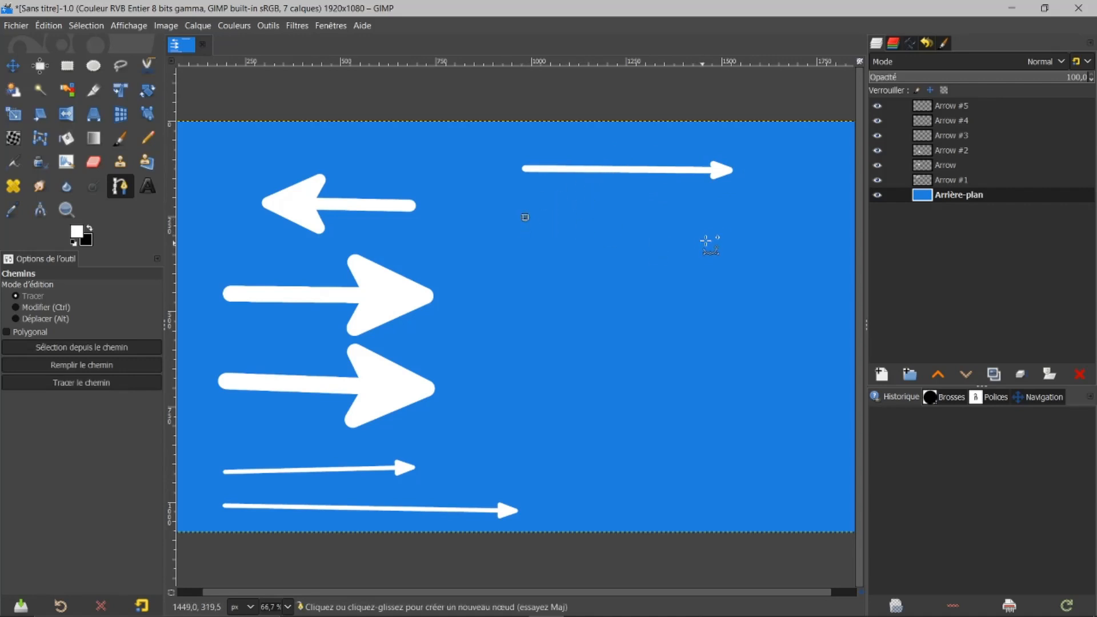
left_click(733, 220)
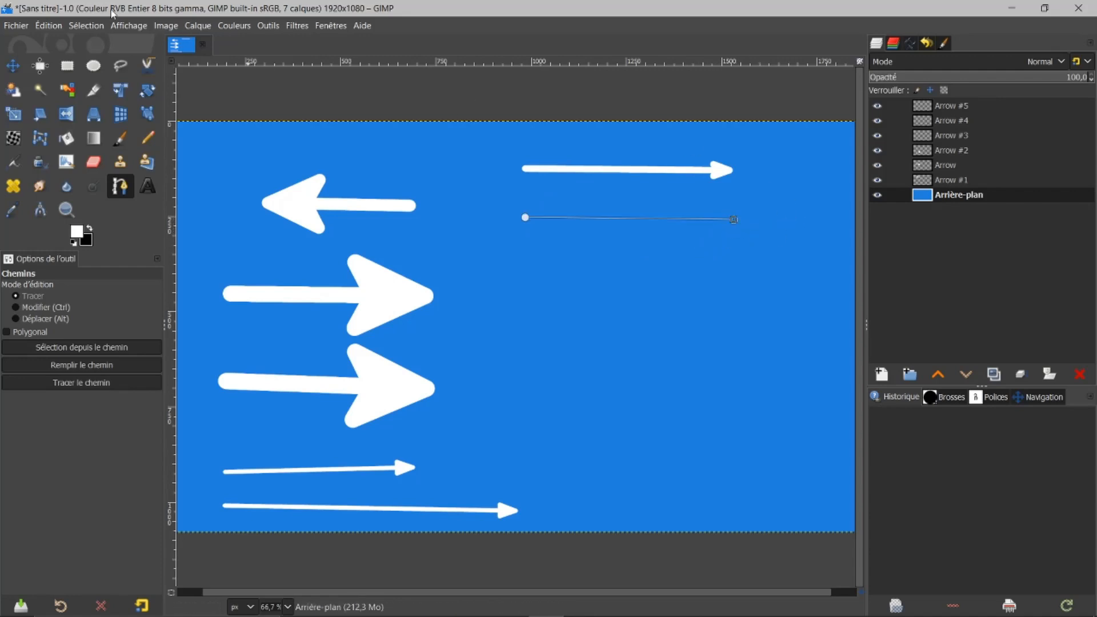
left_click(264, 25)
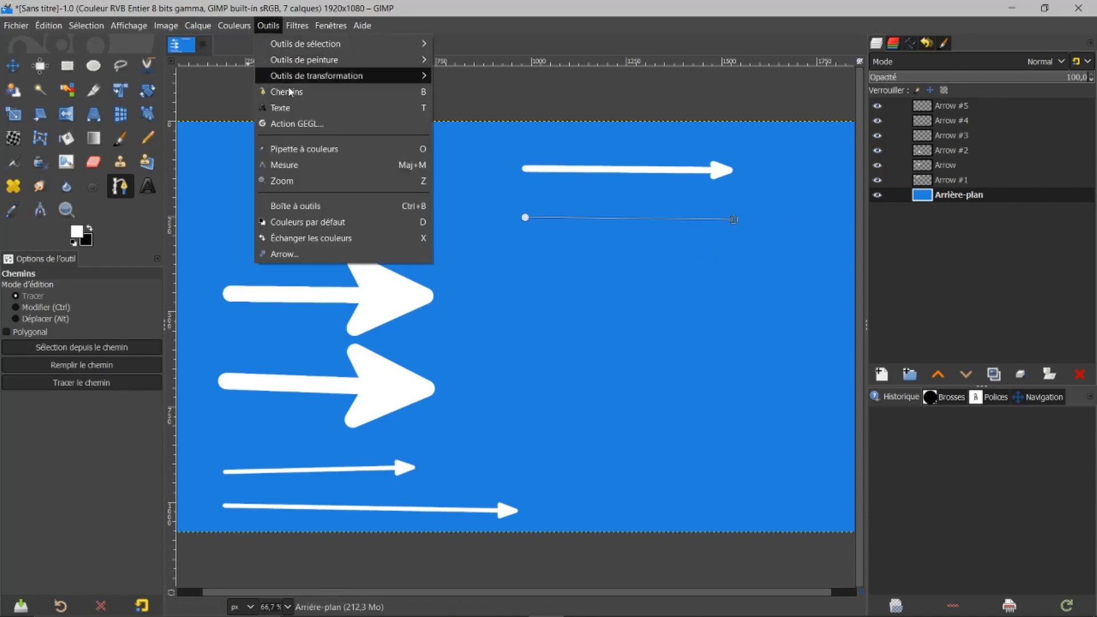
left_click(285, 254)
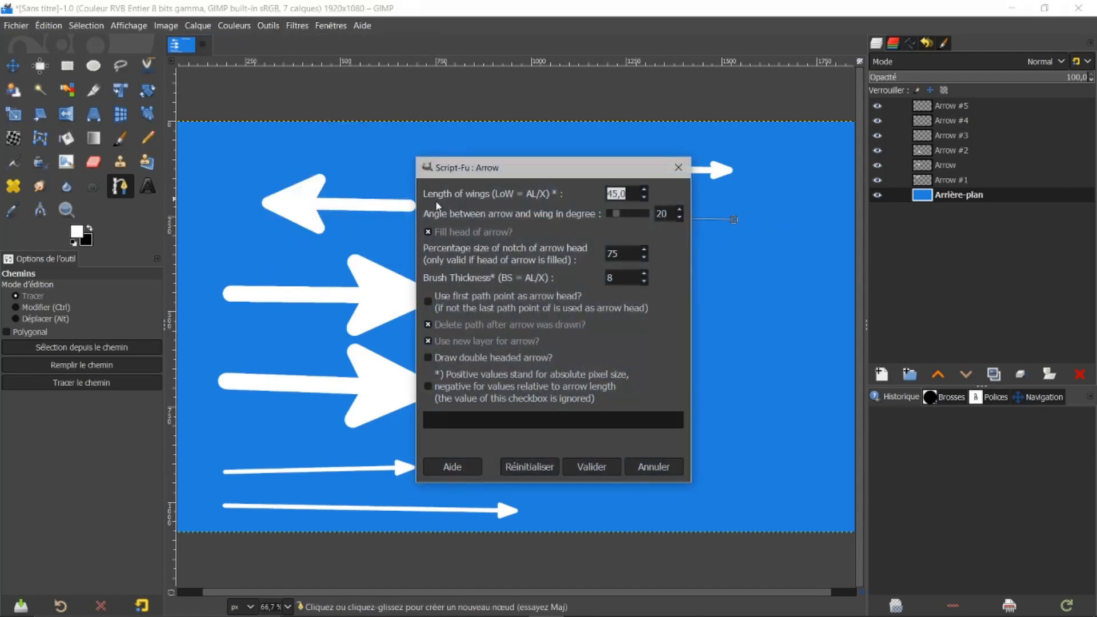
left_click_drag(563, 166, 425, 105)
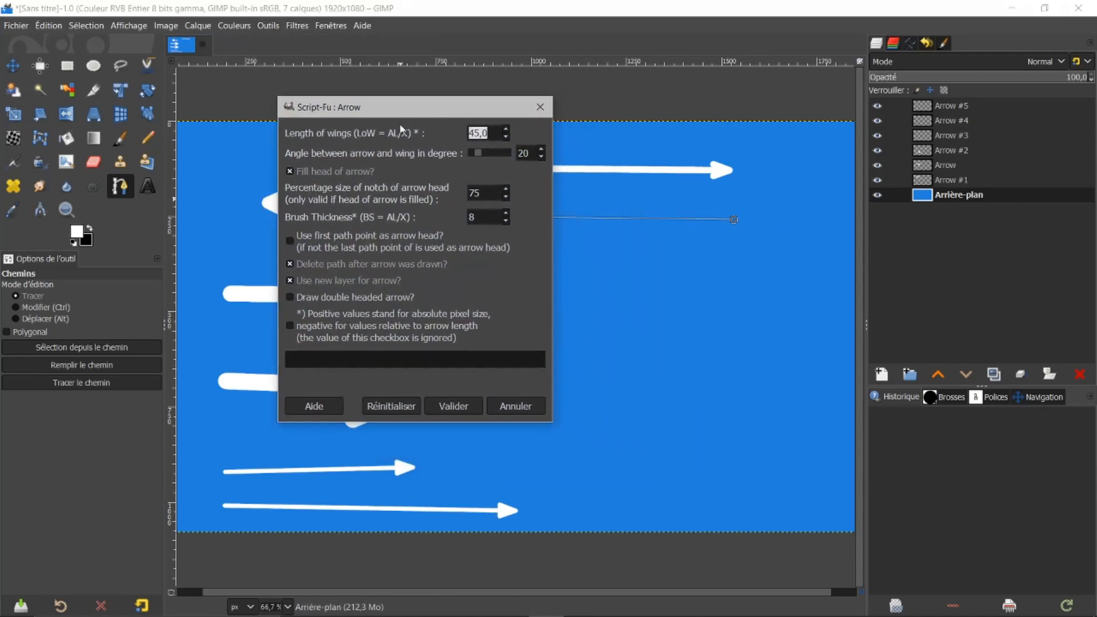
left_click(506, 130)
double_click(506, 131)
left_click(452, 406)
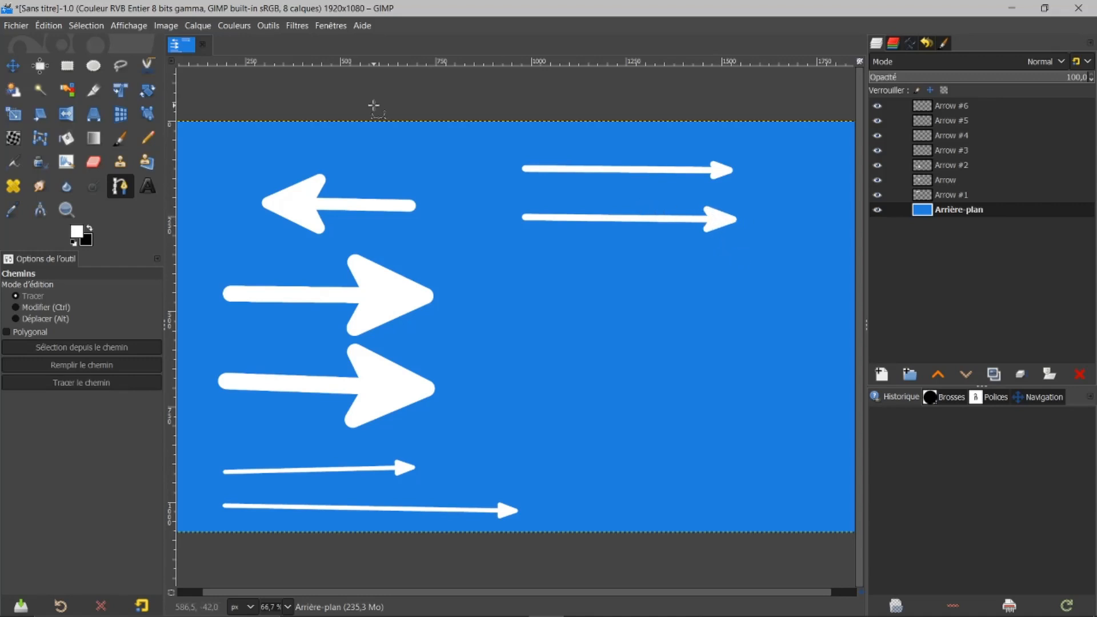
Draw a level path about 585 px long below the second right-hand arrow and run Arrow with head filling disabled.
left_click(526, 267)
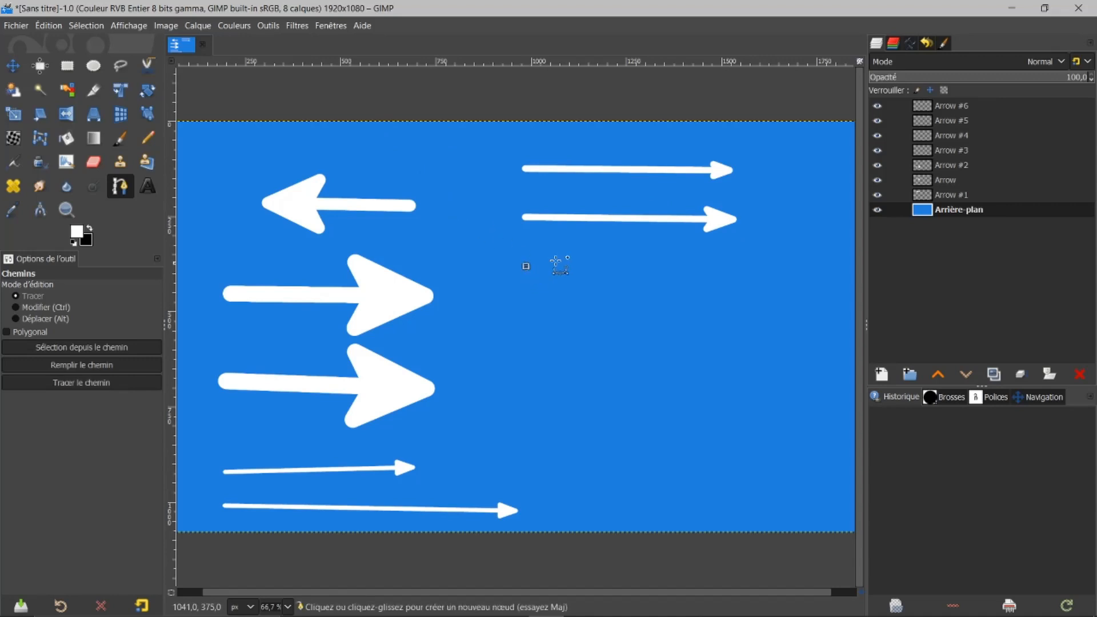
left_click(740, 274)
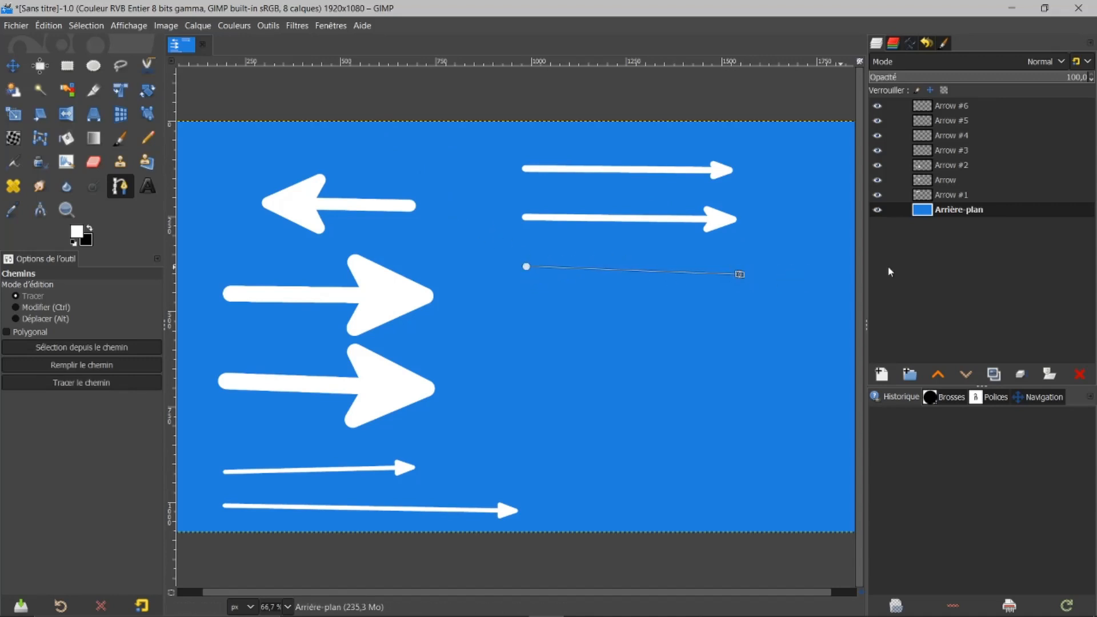
left_click_drag(740, 274, 748, 266)
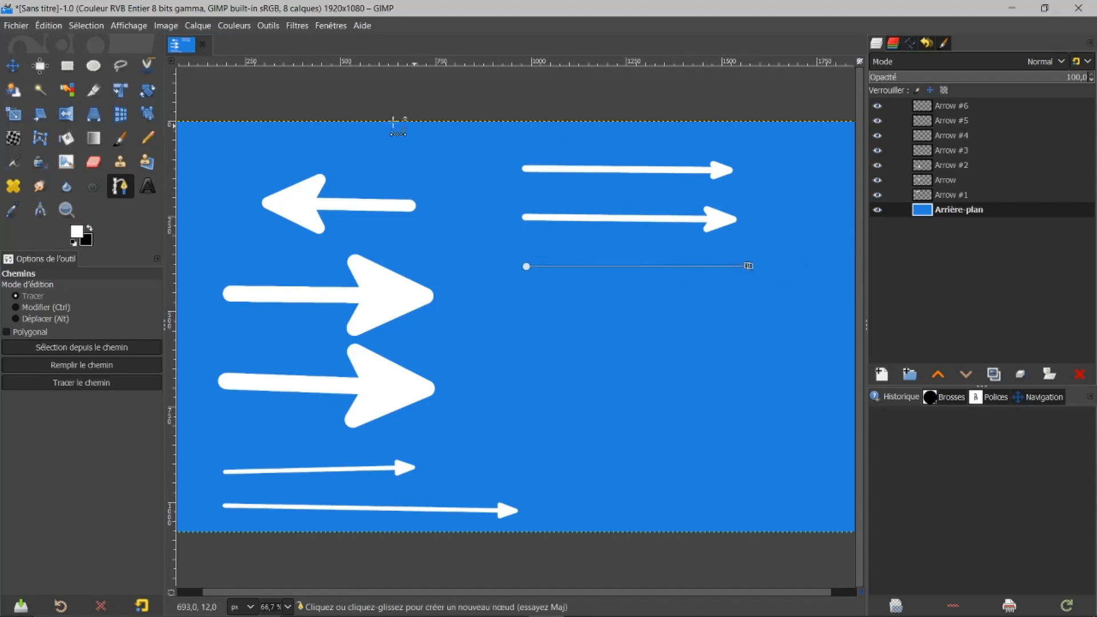
left_click(267, 26)
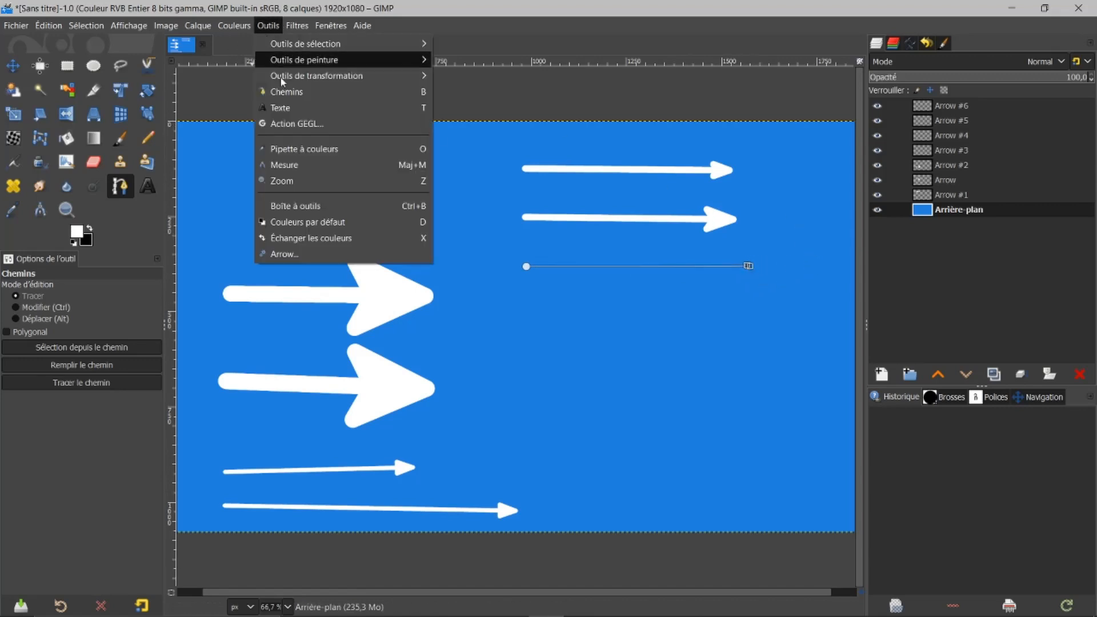
left_click(273, 254)
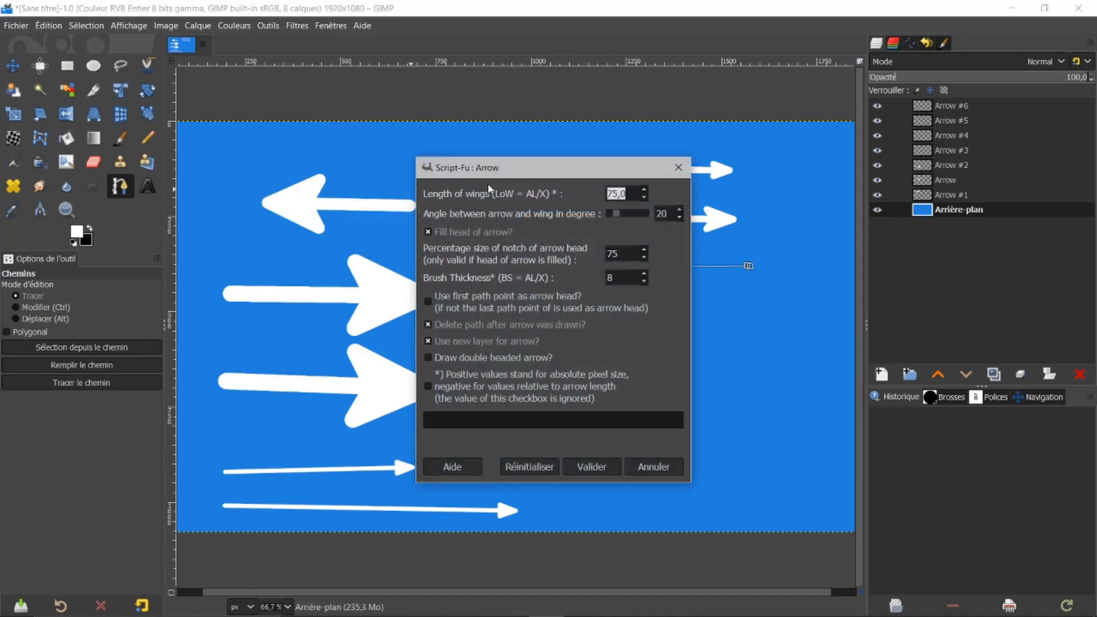
left_click_drag(519, 165, 423, 142)
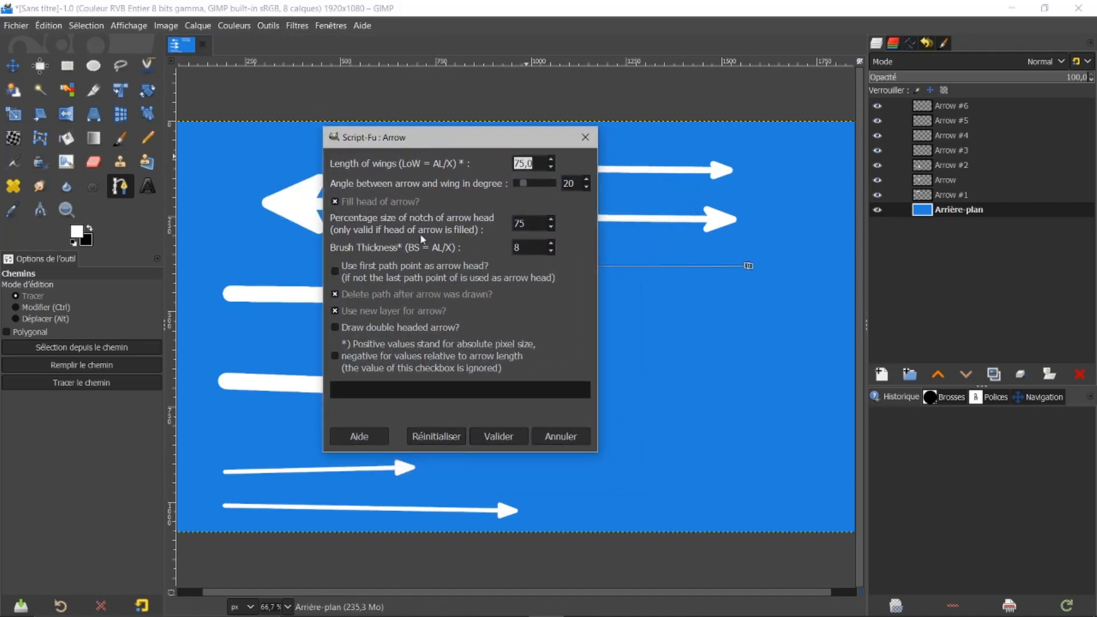
left_click(335, 201)
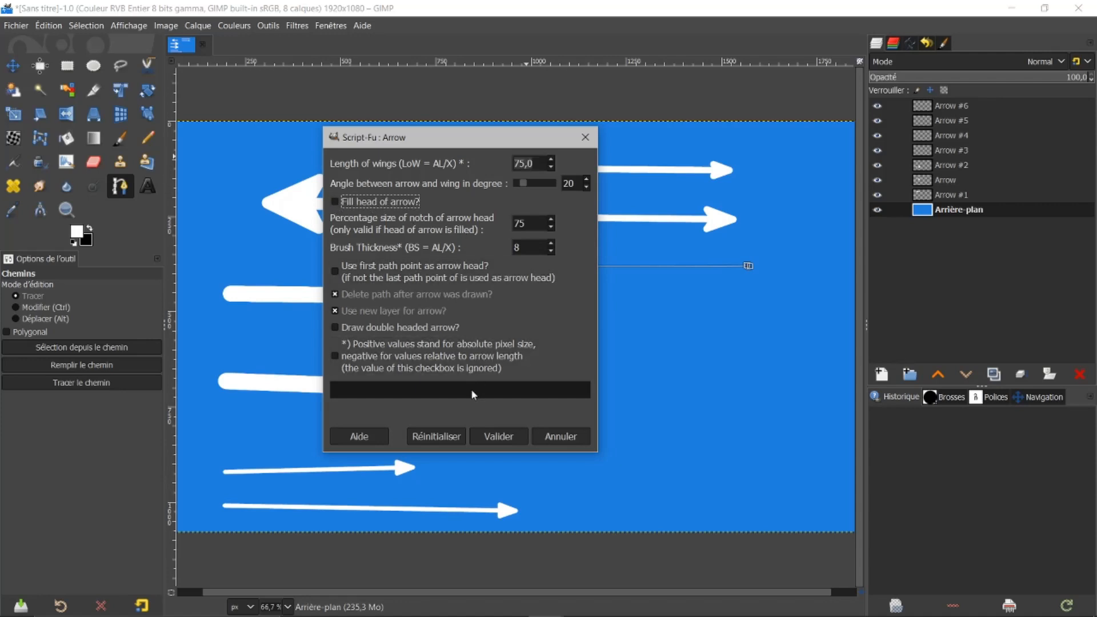
left_click(477, 436)
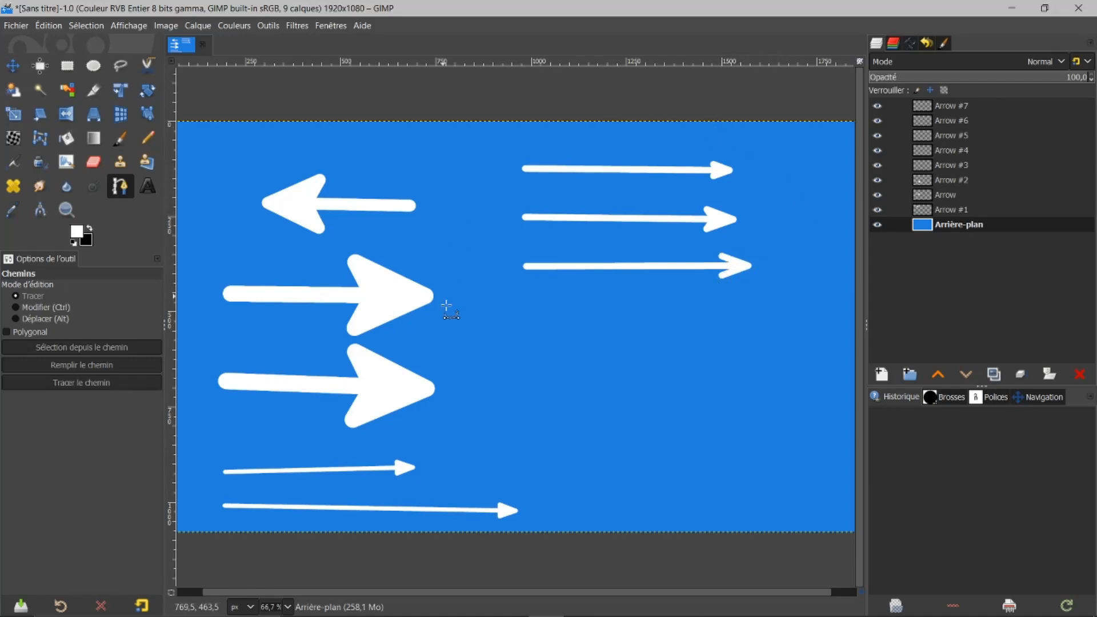
Draw a path about 620 px long below the unfilled arrow and open the Arrow script settings for it.
left_click(529, 316)
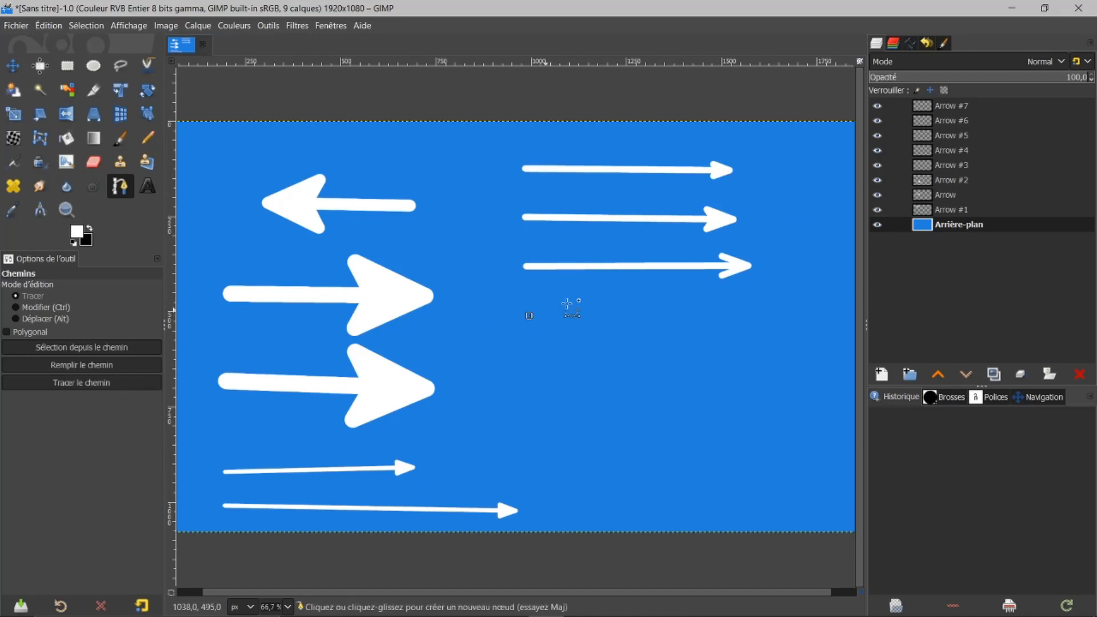
left_click(765, 320)
left_click(266, 27)
left_click(288, 254)
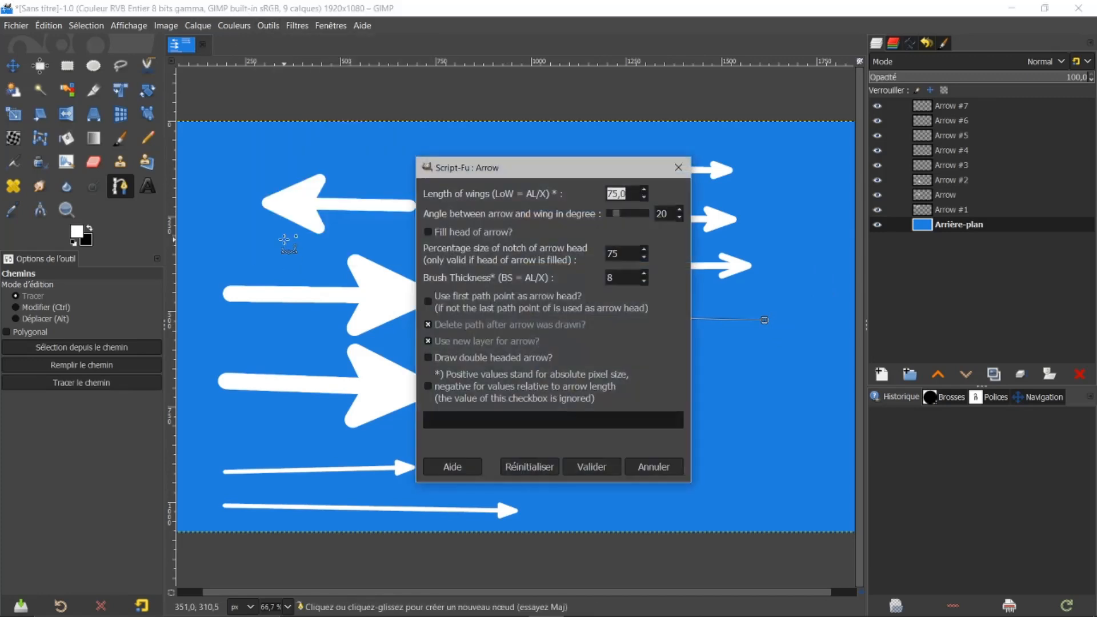
Enable filling of the arrow head, reduce the head notch percentage and draw the arrow.
left_click(430, 232)
left_click(429, 232)
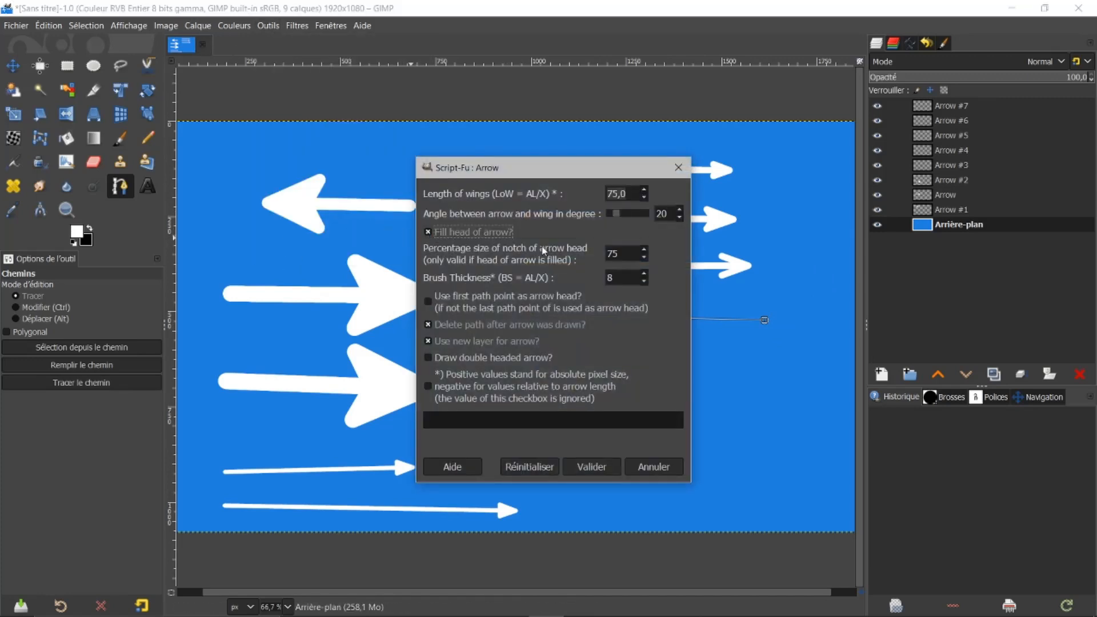
left_click(644, 258)
left_click(644, 259)
left_click(645, 258)
left_click(593, 467)
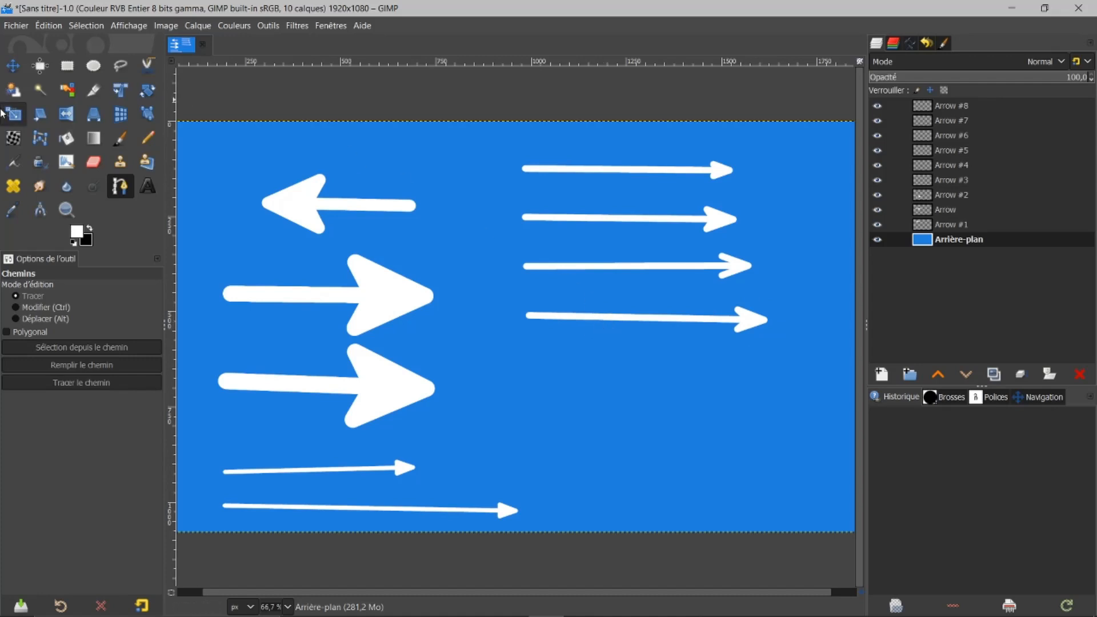
Change the foreground colour to the saved orange-red ff2f00.
left_click(80, 236)
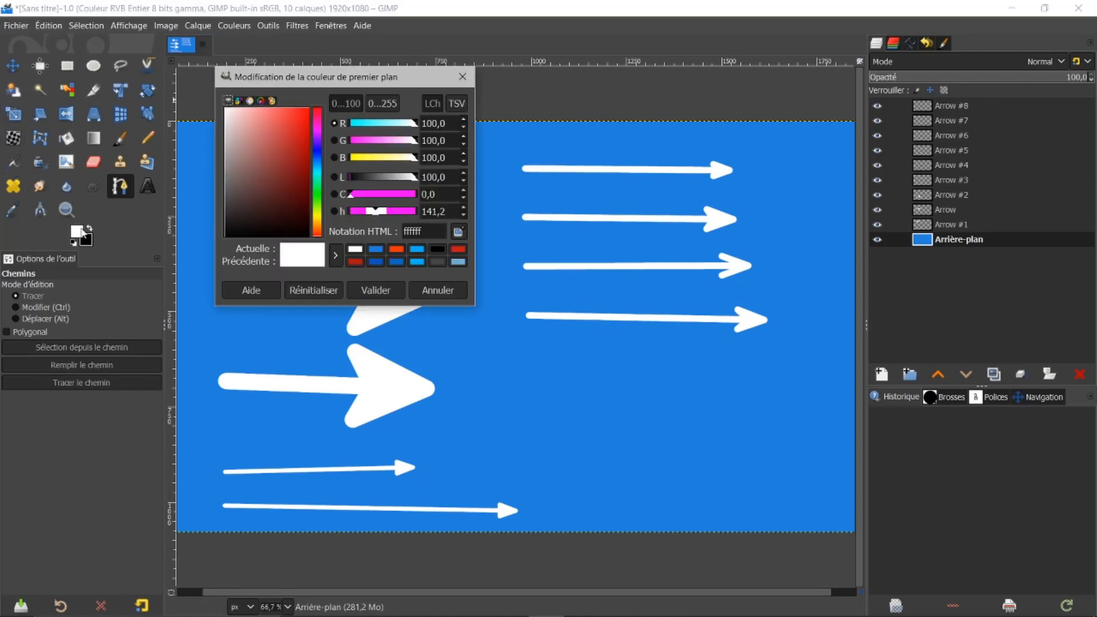
left_click(395, 250)
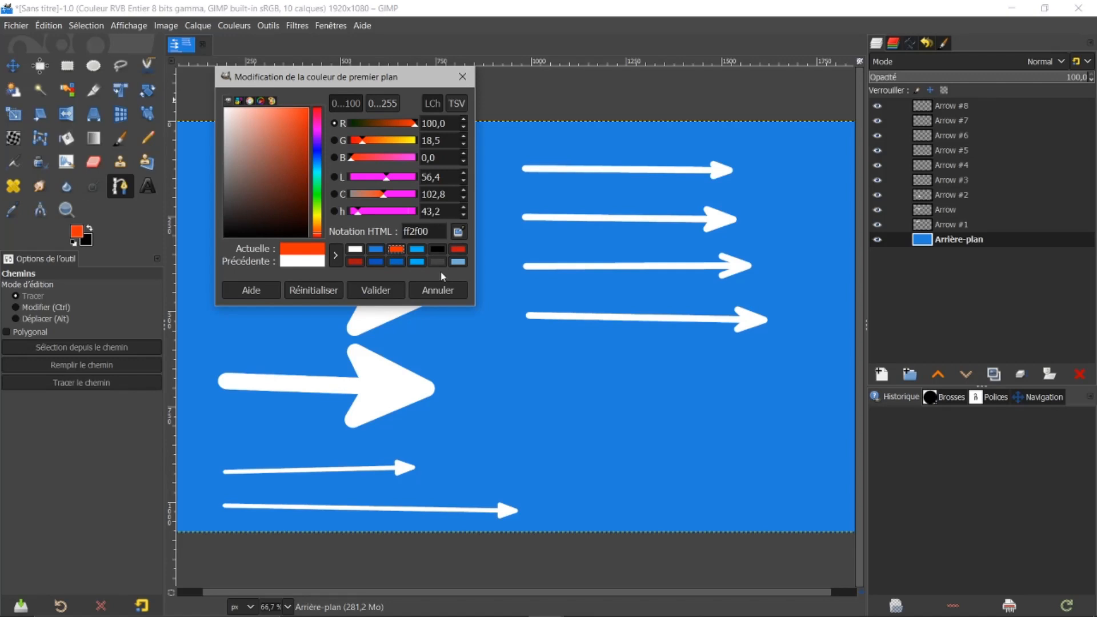
left_click(377, 291)
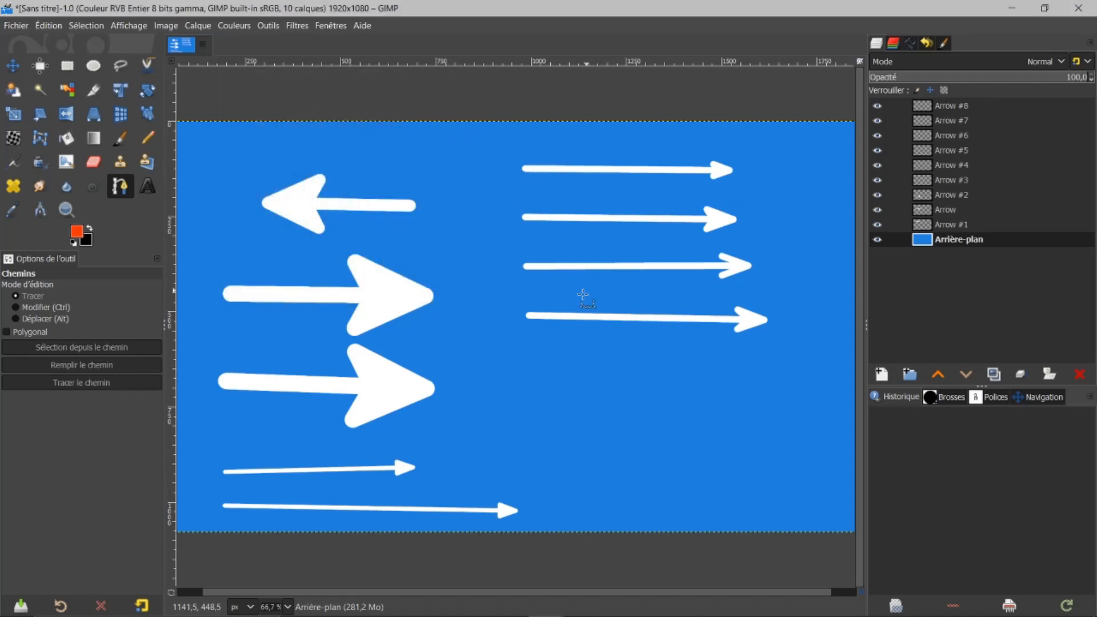
Draw a path about 530 px long below the fourth right-hand arrow and run Arrow on it in the orange-red foreground colour.
left_click(529, 388)
left_click(731, 393)
left_click_drag(731, 393, 731, 392)
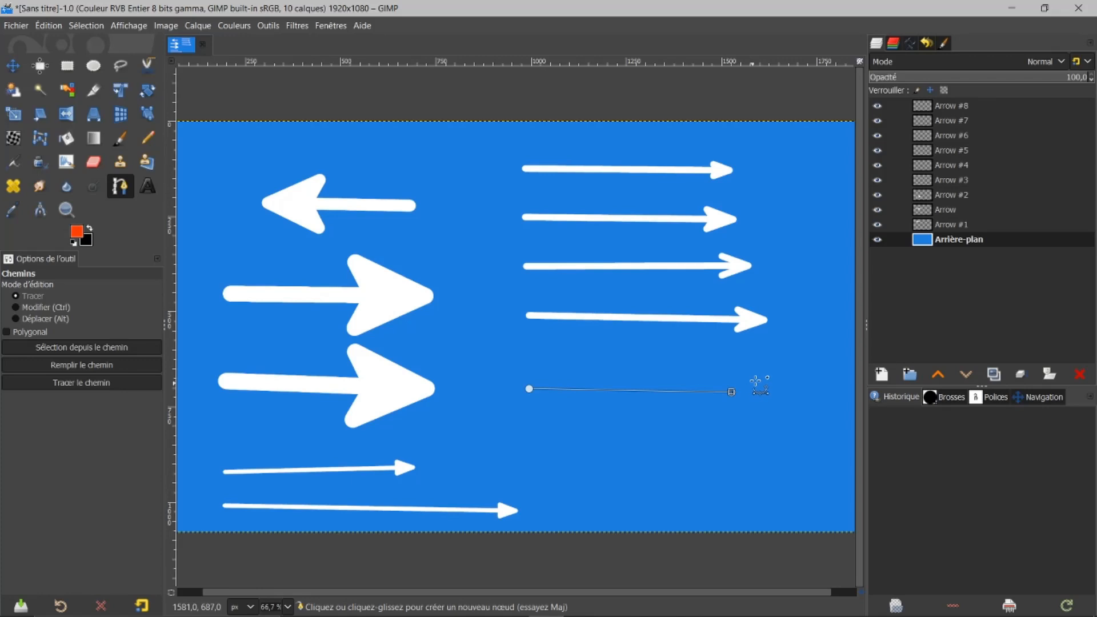
left_click(266, 25)
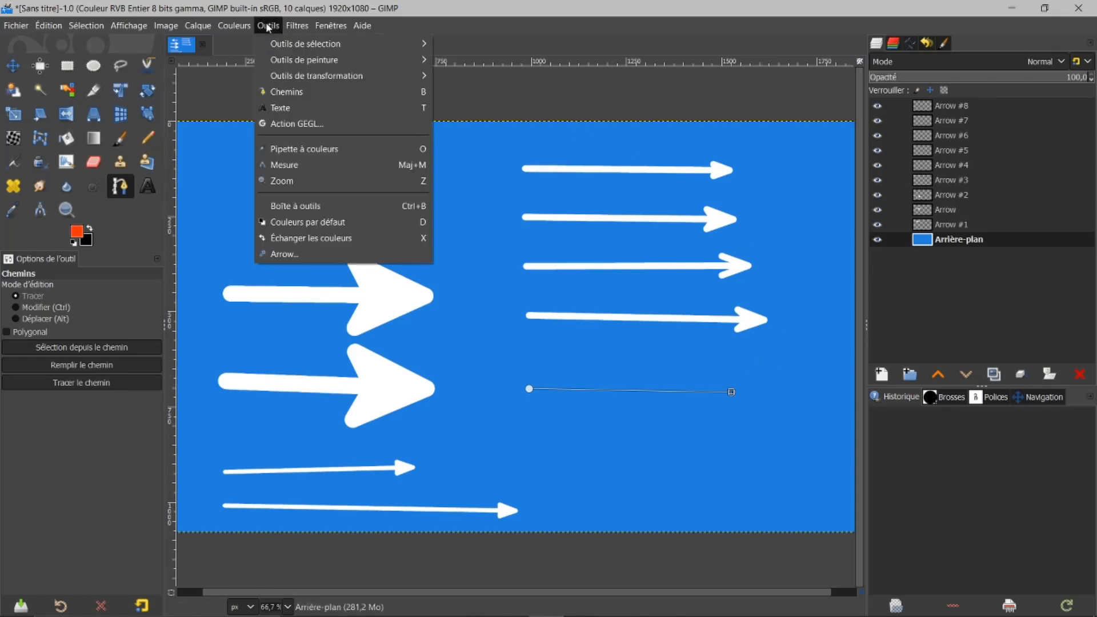
left_click(289, 252)
left_click(593, 467)
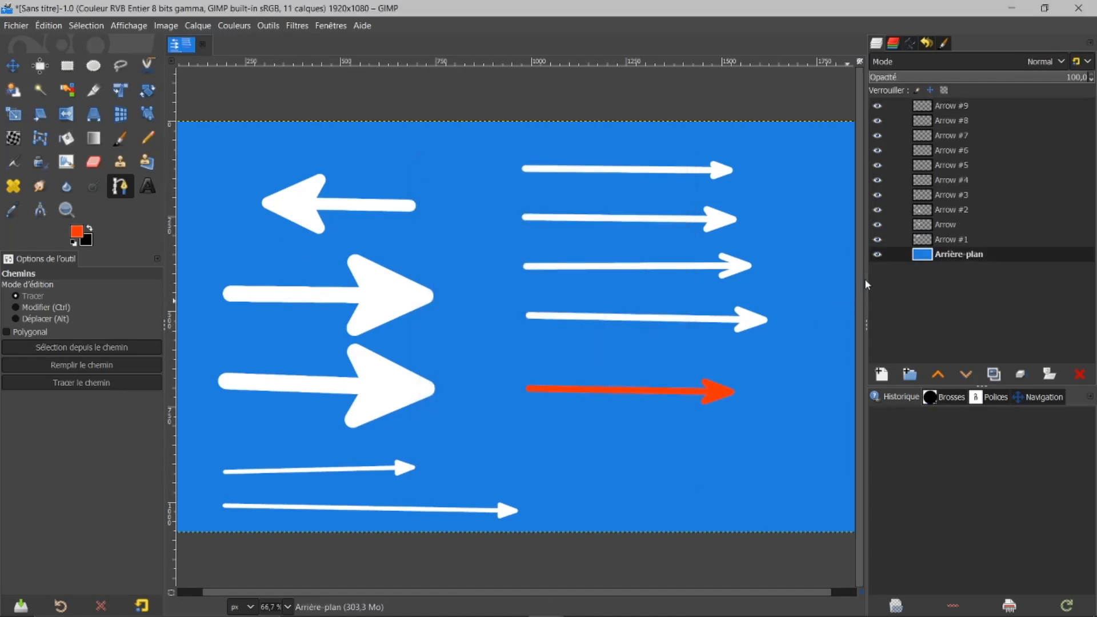
Duplicate the orange-red arrow's layer, Arrow #9, and move the copy about 89 px below the original.
left_click(879, 108)
left_click(879, 107)
left_click(923, 106)
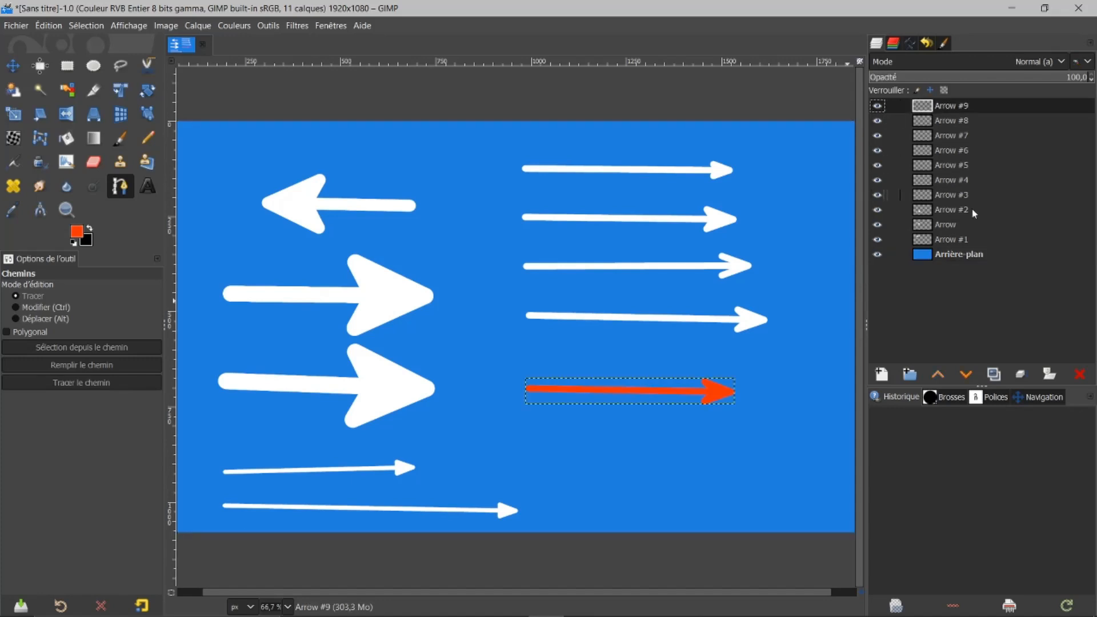
left_click(994, 374)
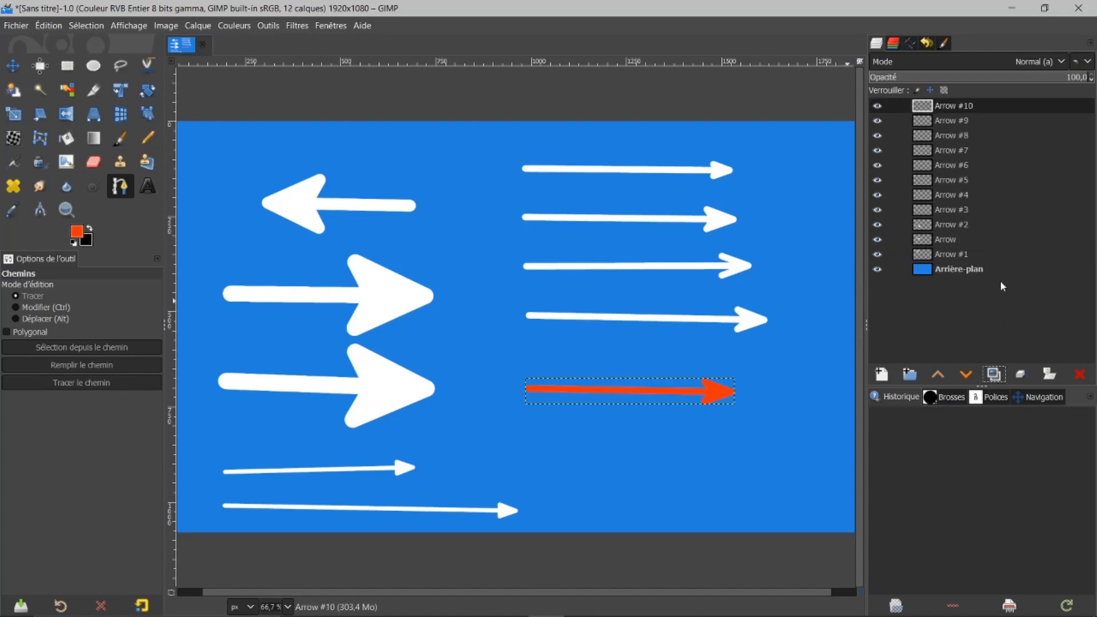
left_click(13, 66)
left_click_drag(625, 392, 628, 425)
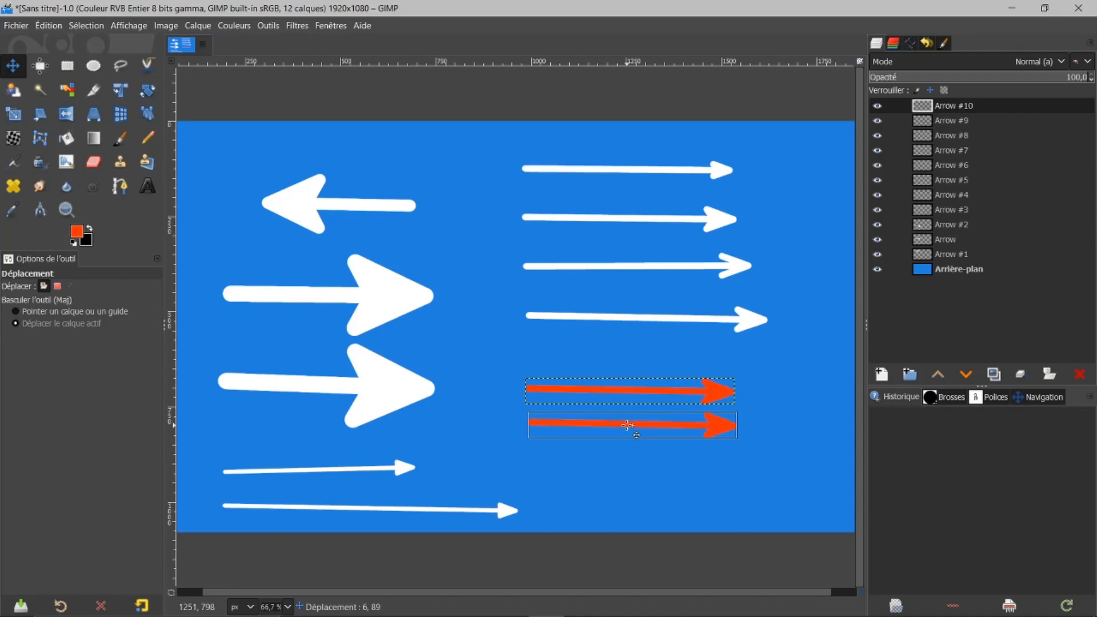
Place a duplicate of the second orange-red arrow just below it and make the Arrière-plan layer active.
left_click(994, 375)
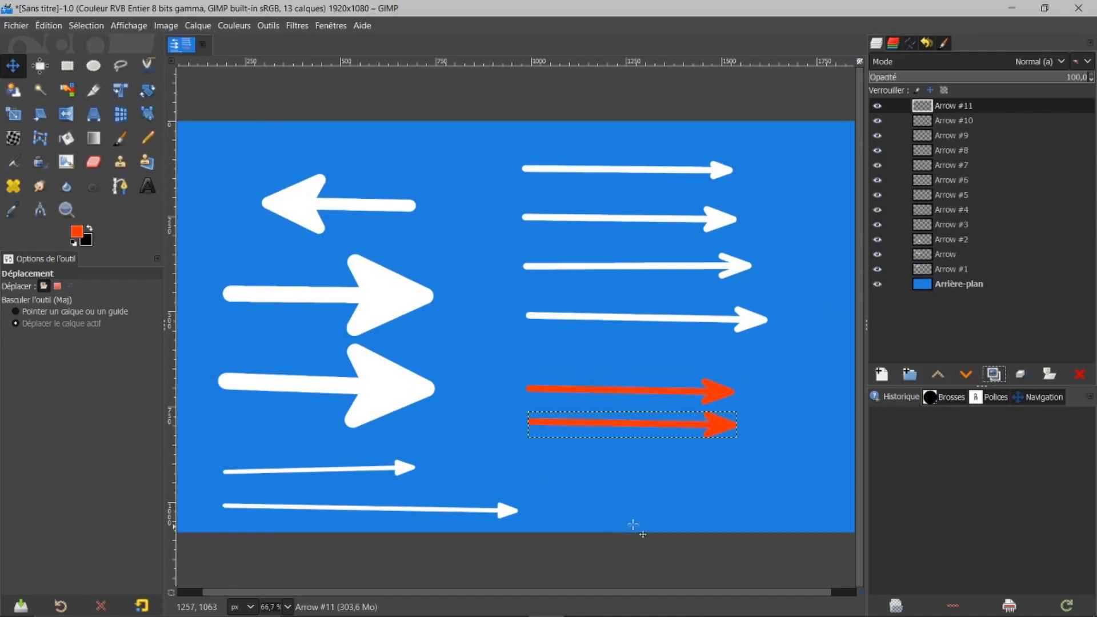
left_click_drag(646, 428, 650, 464)
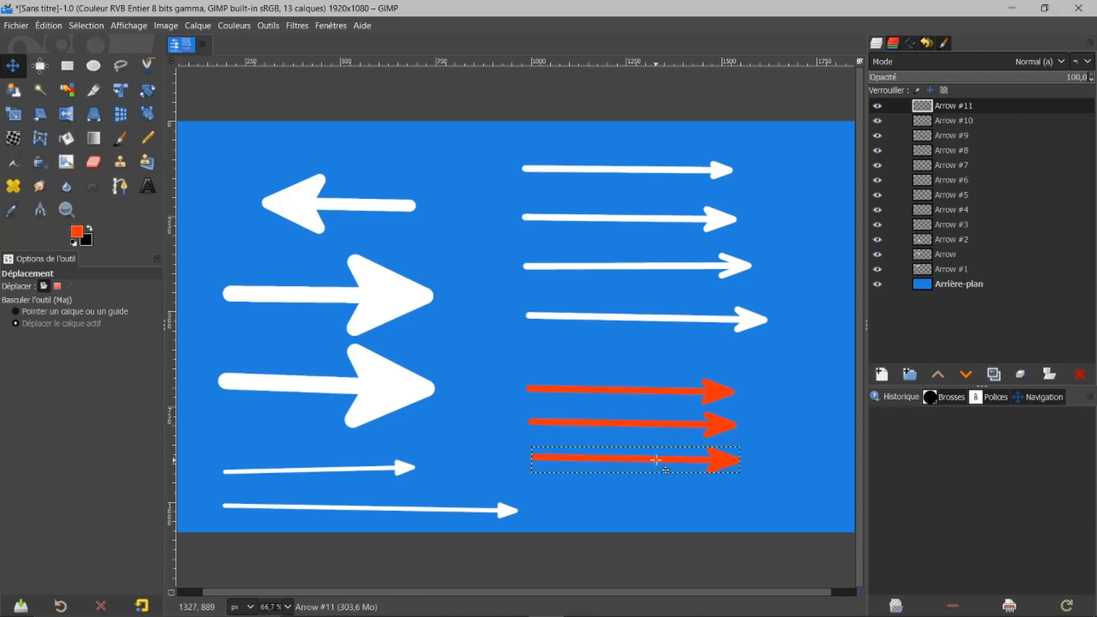
left_click(925, 285)
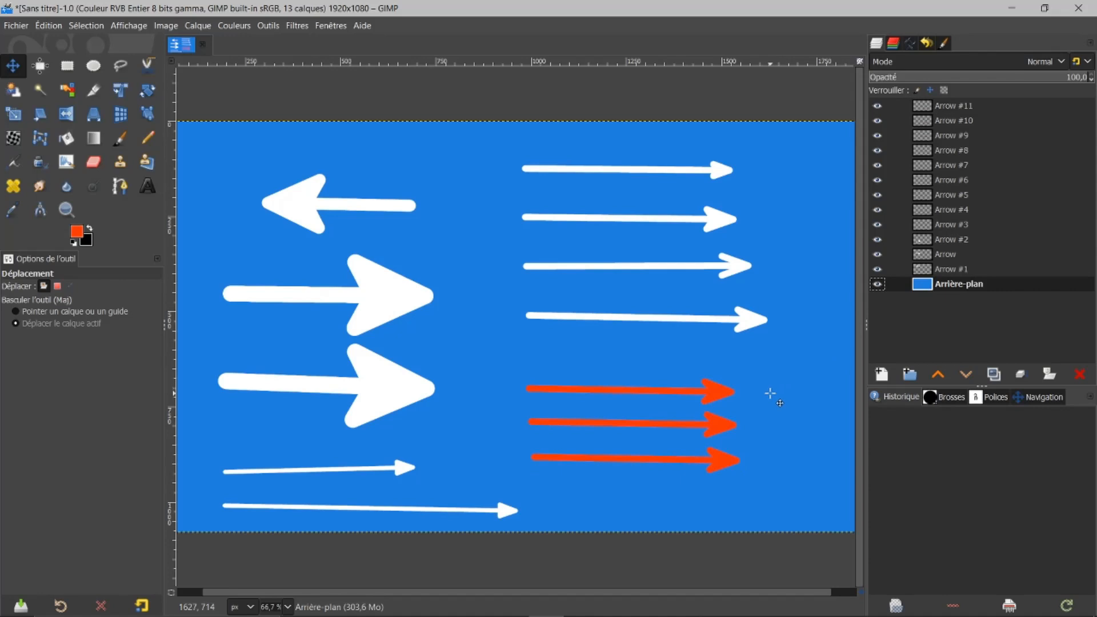